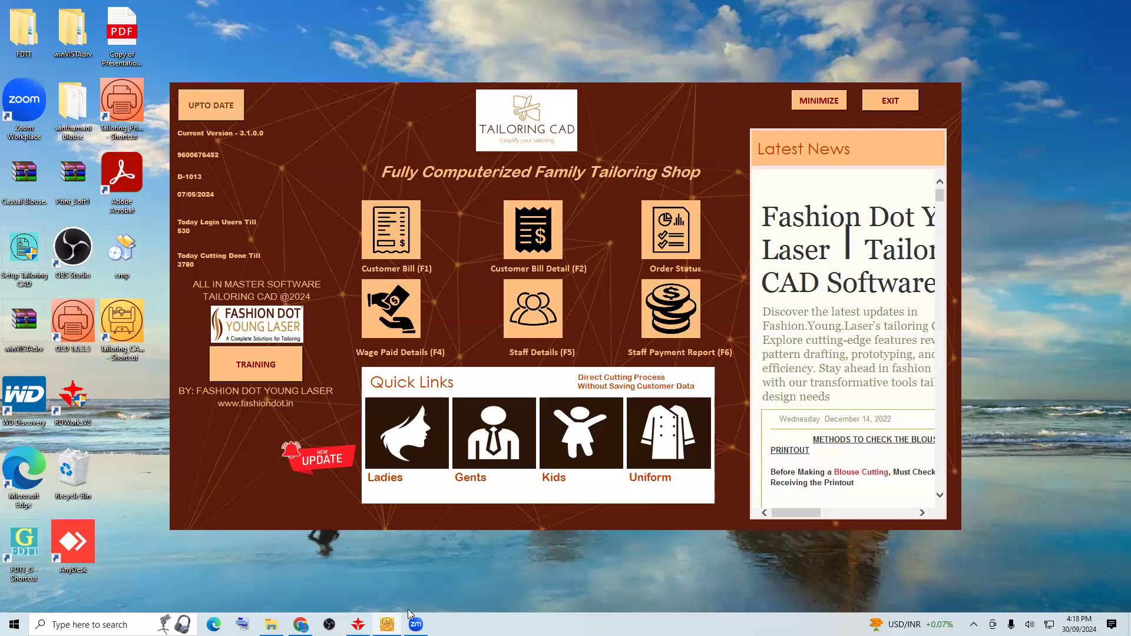
- Open the Gents order form from the quick links and load the trial measurements for a shirt
{"action": "mouse_move", "coordinate": [416, 624]}
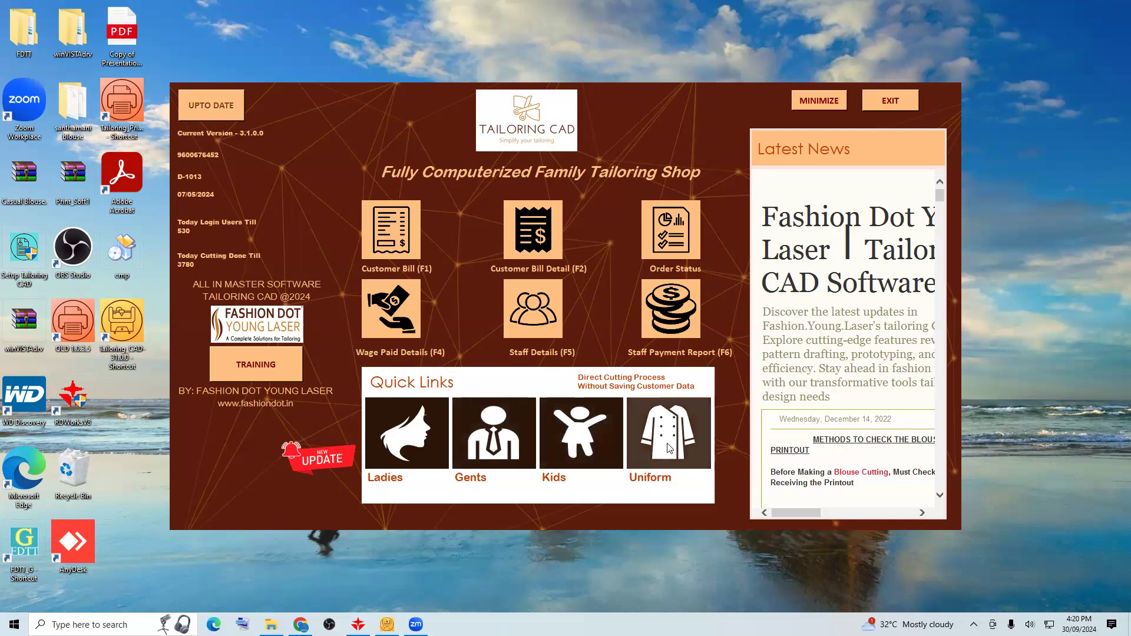
{"action": "left_click", "coordinate": [507, 461]}
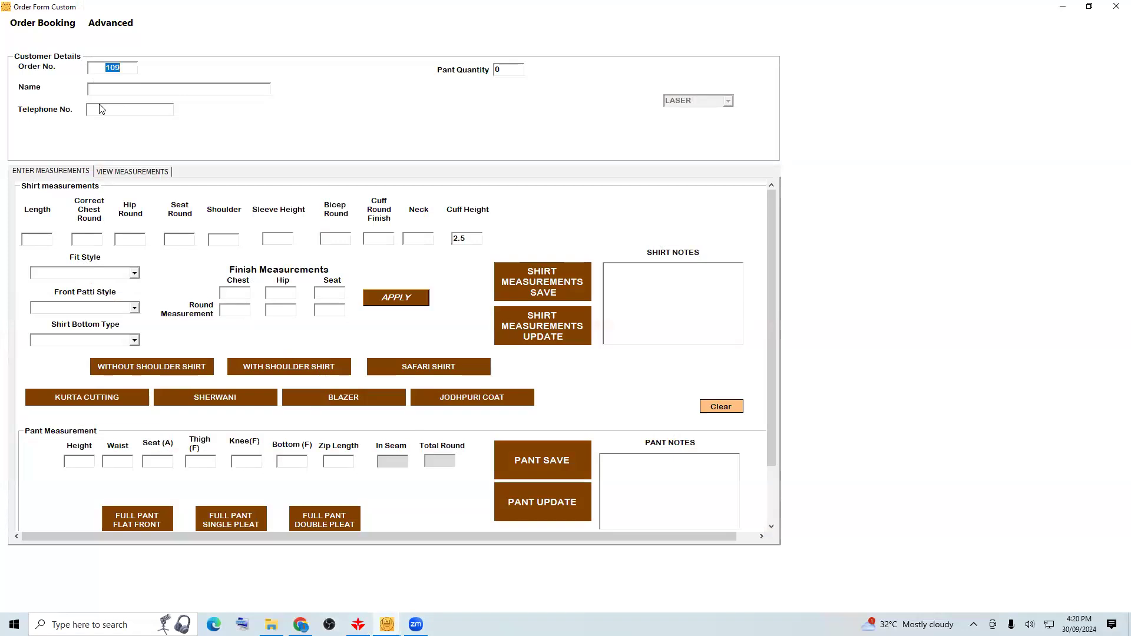
{"action": "left_click", "coordinate": [87, 23]}
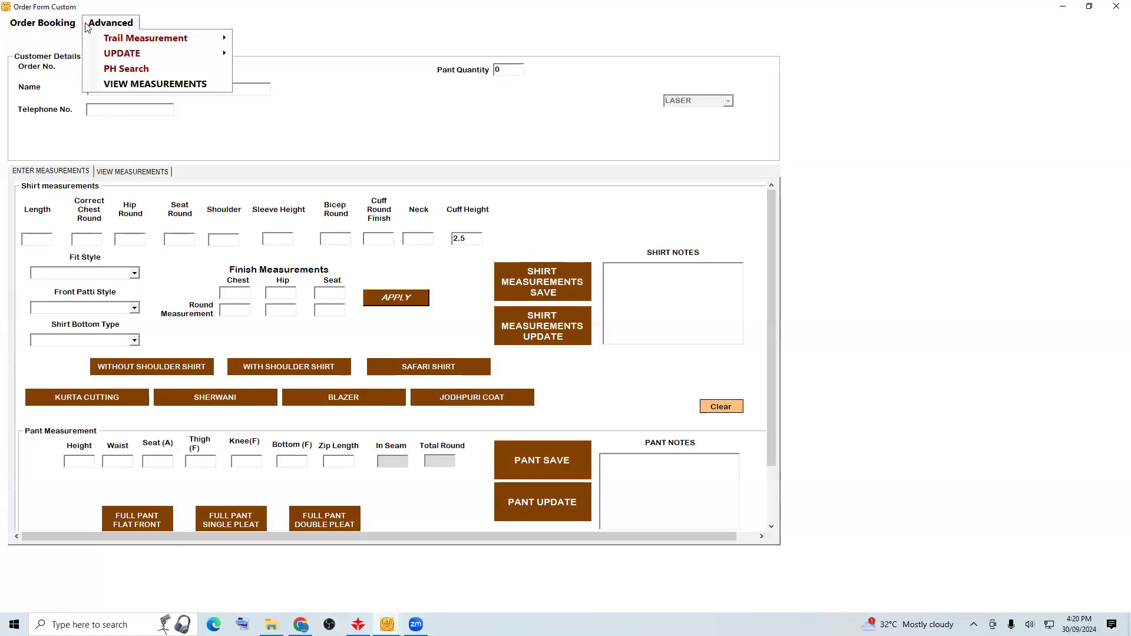
{"action": "mouse_move", "coordinate": [116, 36]}
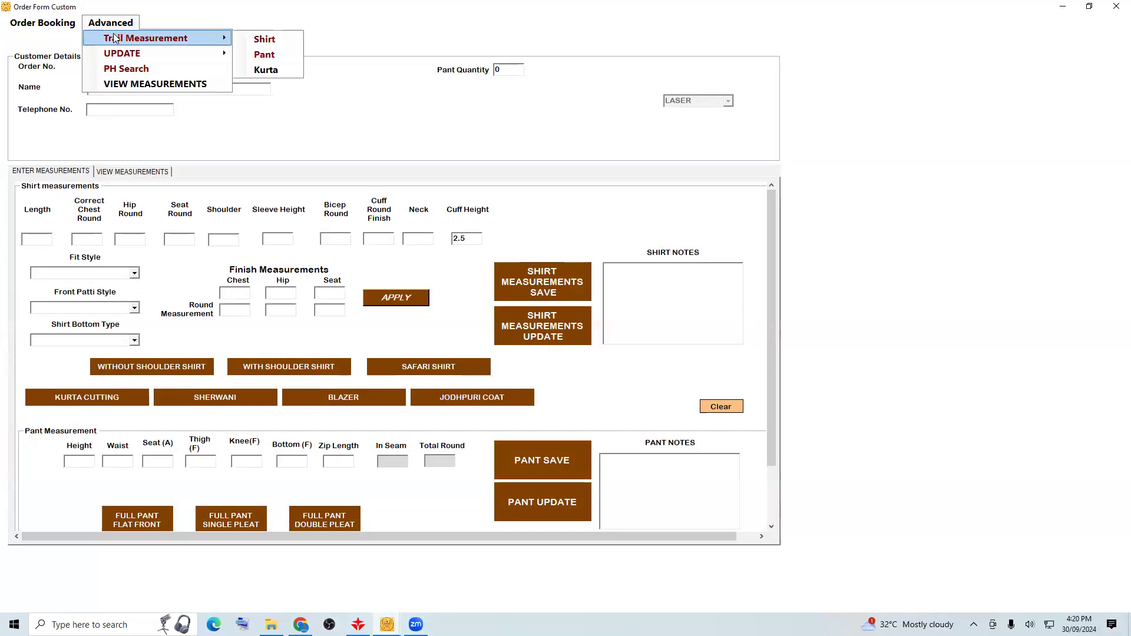
{"action": "left_click", "coordinate": [265, 38]}
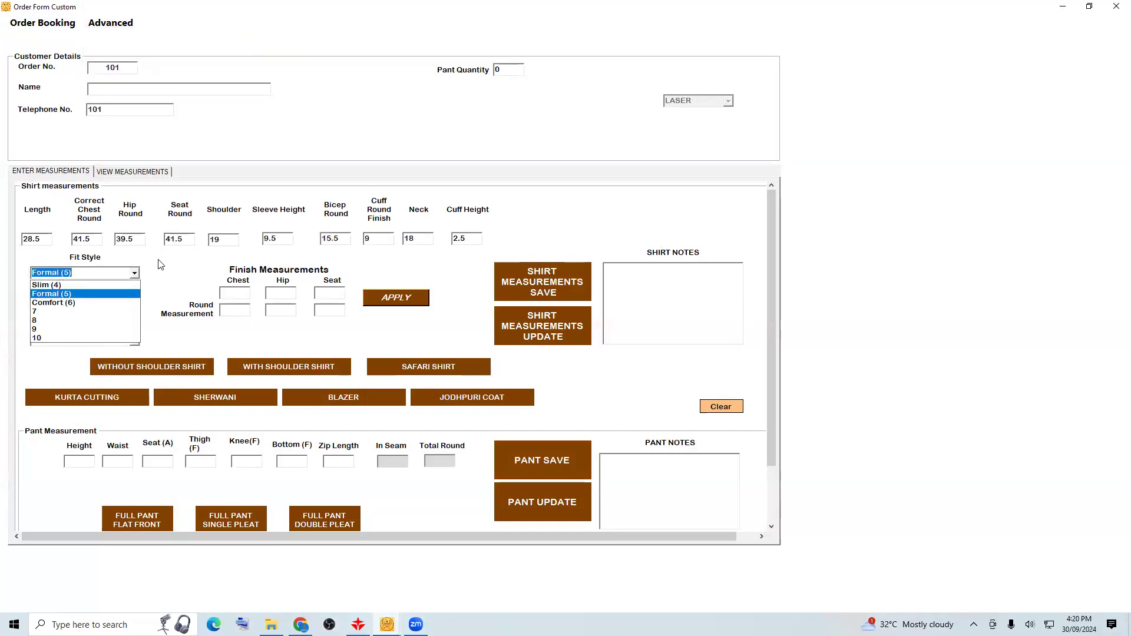
- Keep the Formal (5) fit style and set the front patti style to FOLD
{"action": "left_click", "coordinate": [140, 272]}
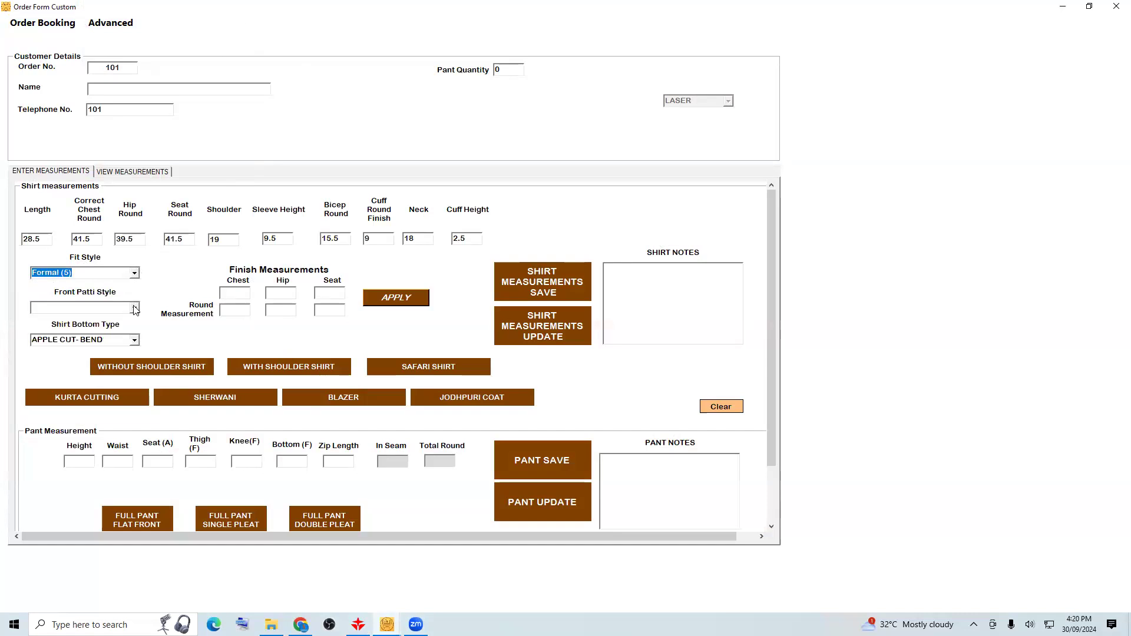
{"action": "left_click", "coordinate": [135, 311]}
{"action": "left_click", "coordinate": [135, 308]}
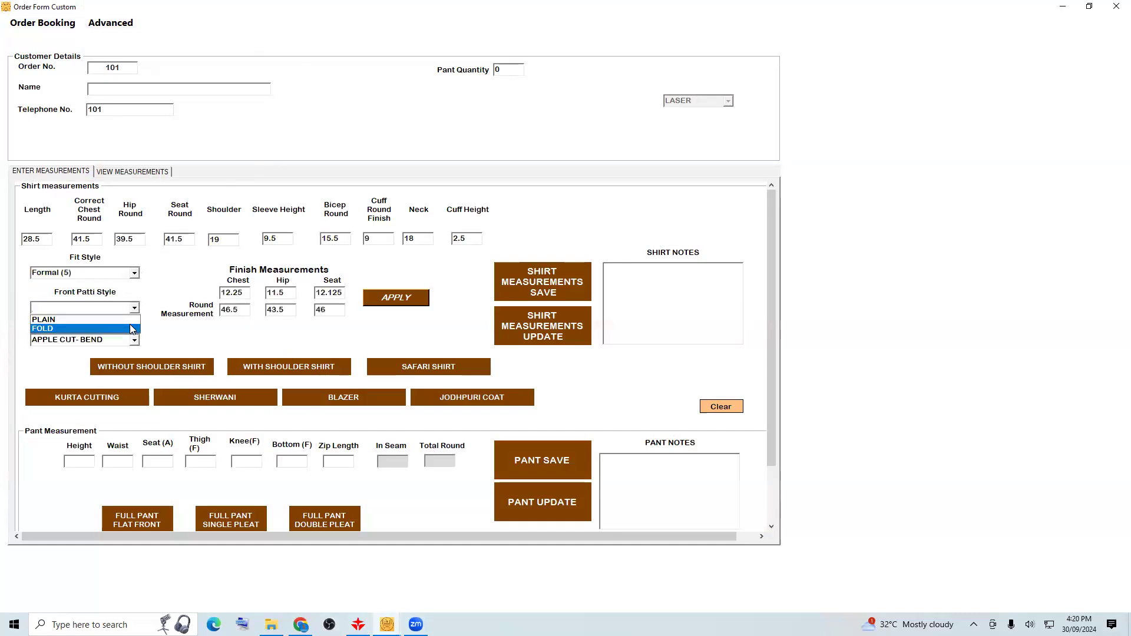
{"action": "left_click", "coordinate": [132, 329]}
- Try the Slim (4) fit style and return the shirt to Formal (5)
{"action": "left_click", "coordinate": [137, 274]}
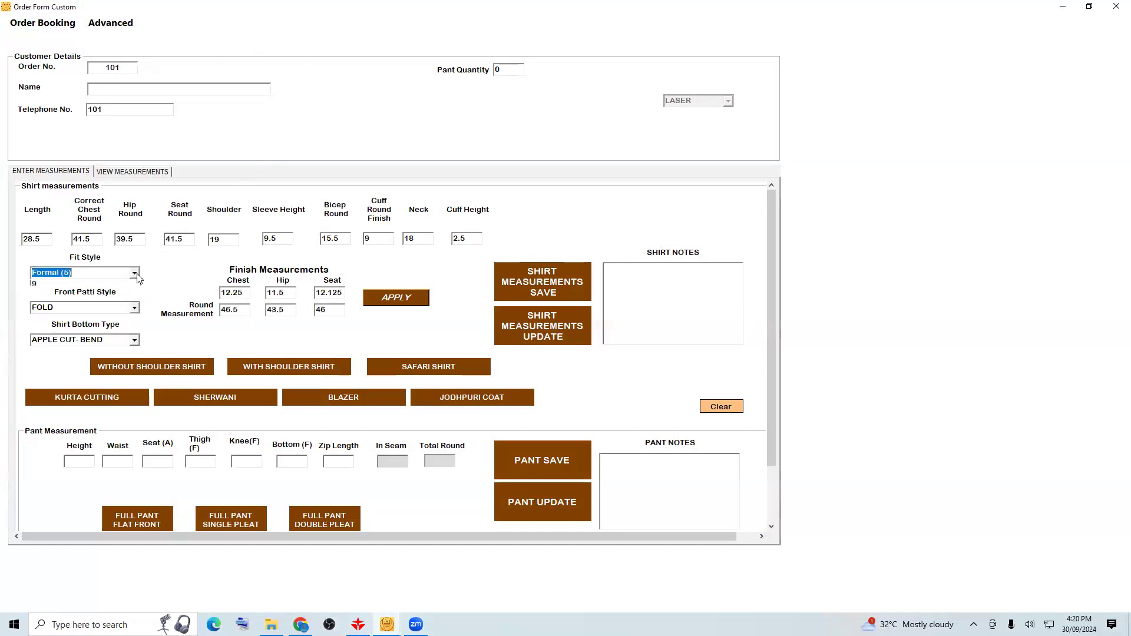
{"action": "left_click", "coordinate": [139, 278]}
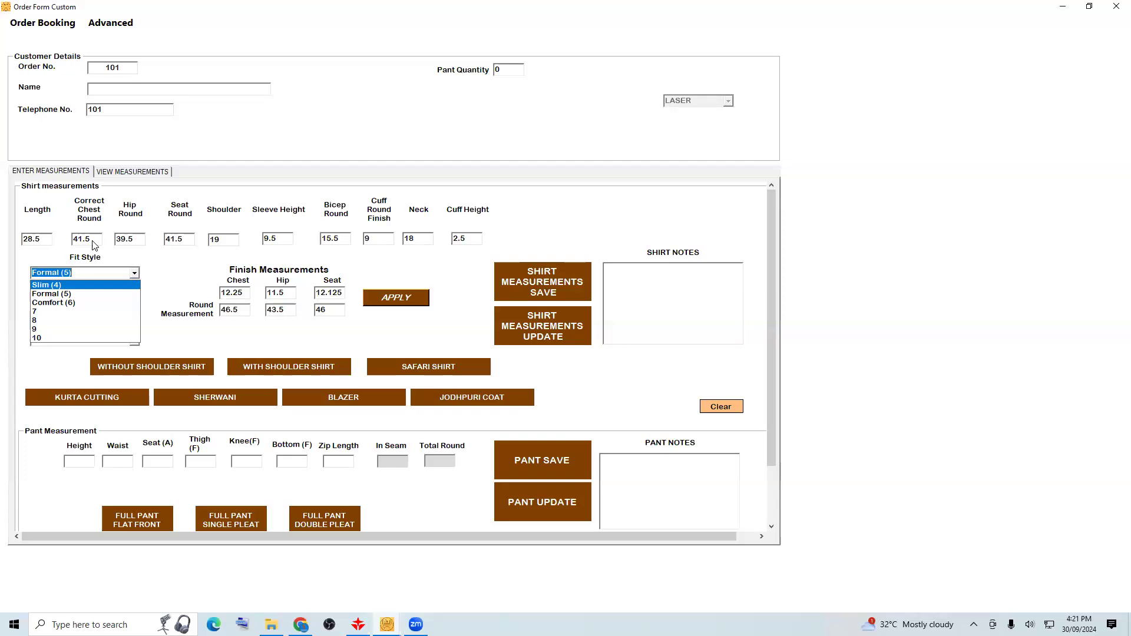
{"action": "left_click", "coordinate": [105, 289]}
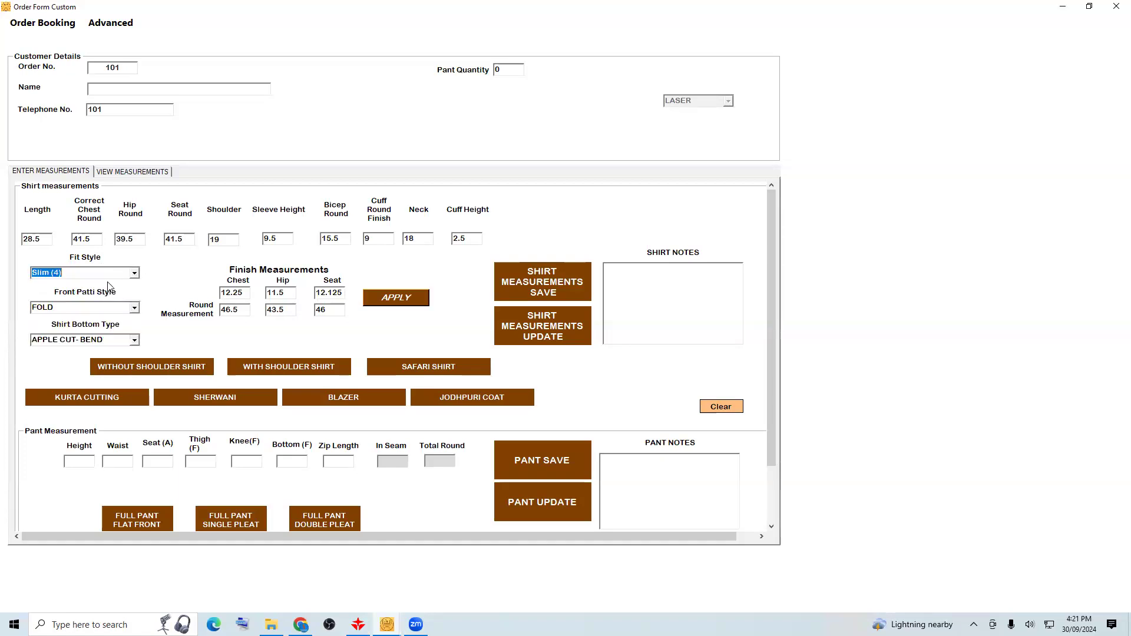
{"action": "left_click", "coordinate": [134, 272]}
{"action": "left_click", "coordinate": [121, 294]}
- Review the shirt's chest, hip and seat rounds against its finish measurements
{"action": "left_click_drag", "start_coordinate": [241, 315], "coordinate": [309, 322]}
{"action": "double_click", "coordinate": [92, 239]}
{"action": "key", "text": "Tab"}
{"action": "key", "text": "Tab"}
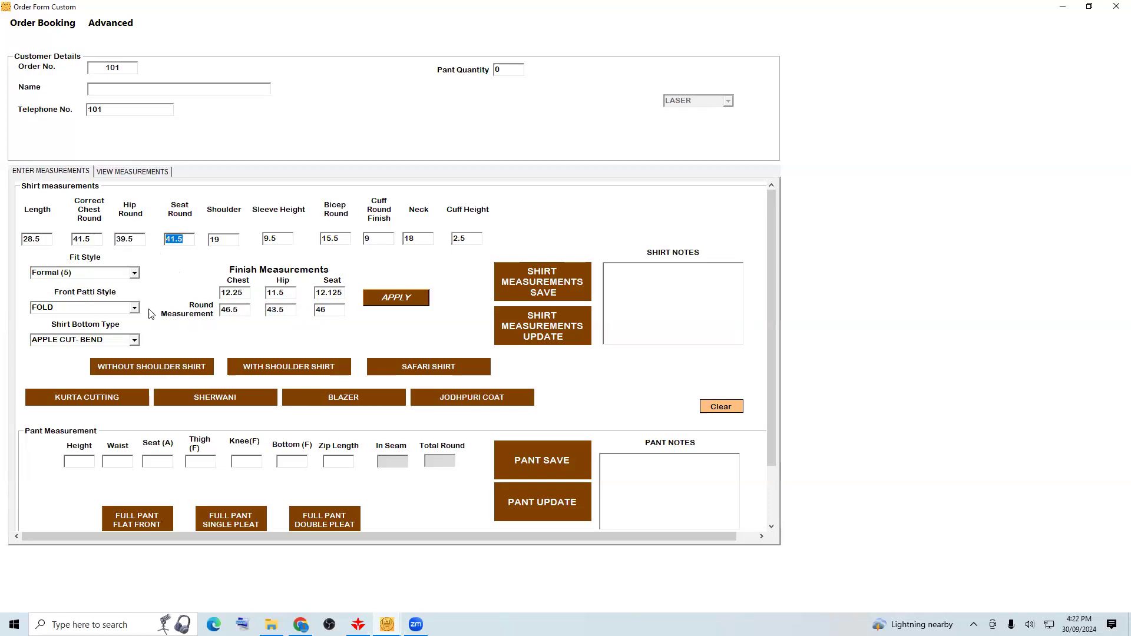
{"action": "left_click_drag", "start_coordinate": [247, 293], "coordinate": [216, 290]}
{"action": "left_click_drag", "start_coordinate": [285, 292], "coordinate": [267, 294]}
{"action": "left_click_drag", "start_coordinate": [345, 292], "coordinate": [314, 293]}
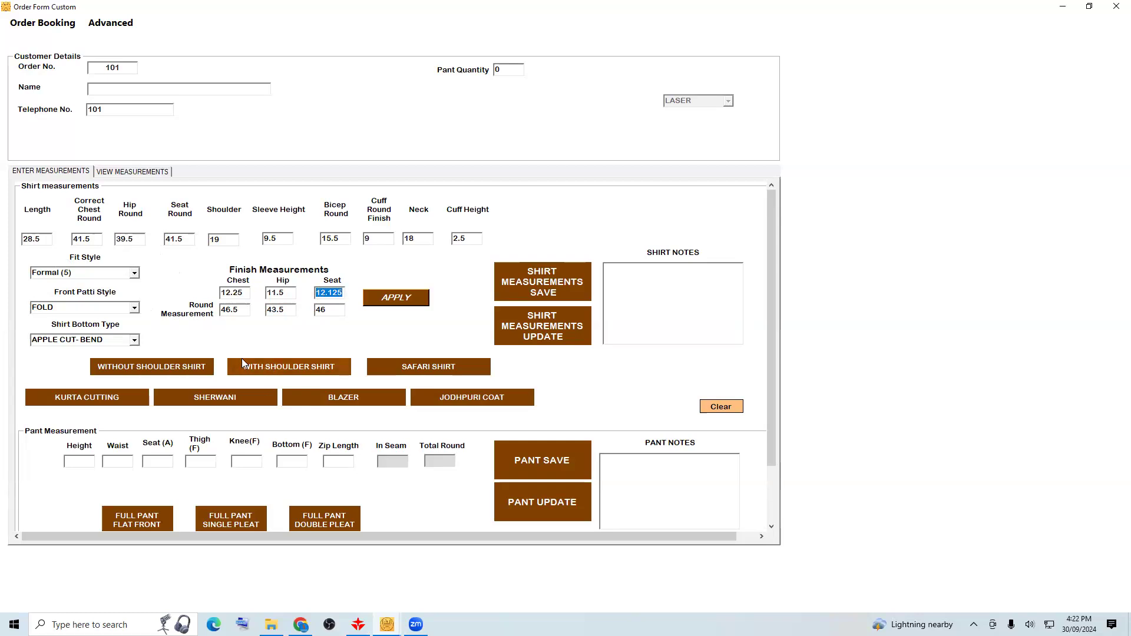
- Choose APPLE CUT- BEND as the shirt bottom type
{"action": "left_click", "coordinate": [135, 342]}
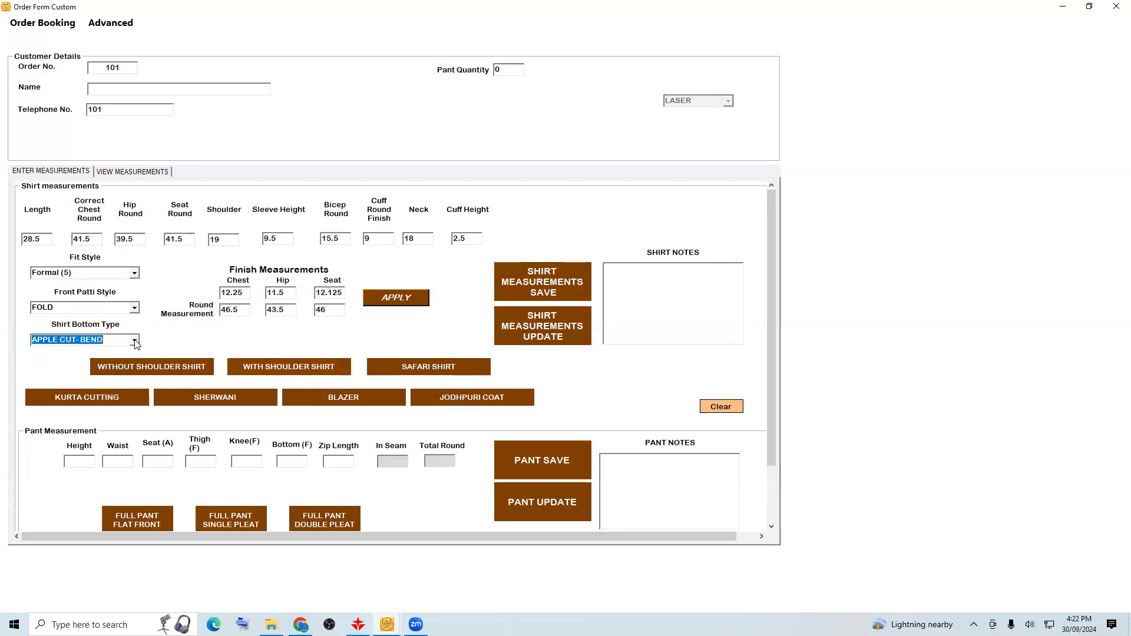
{"action": "left_click", "coordinate": [135, 343]}
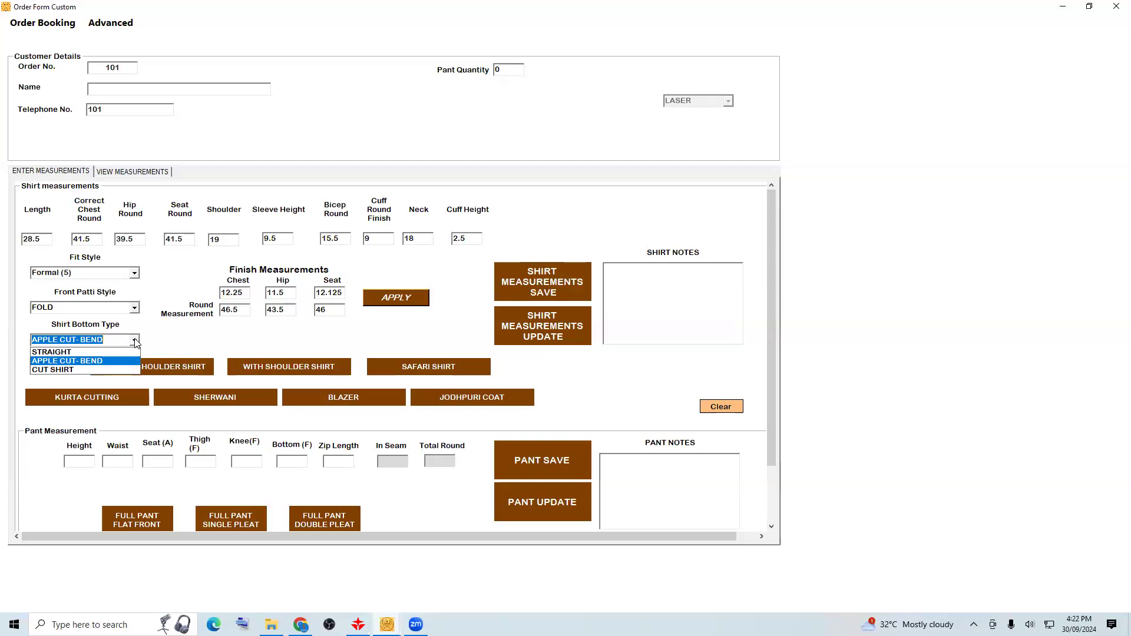
{"action": "left_click", "coordinate": [94, 361]}
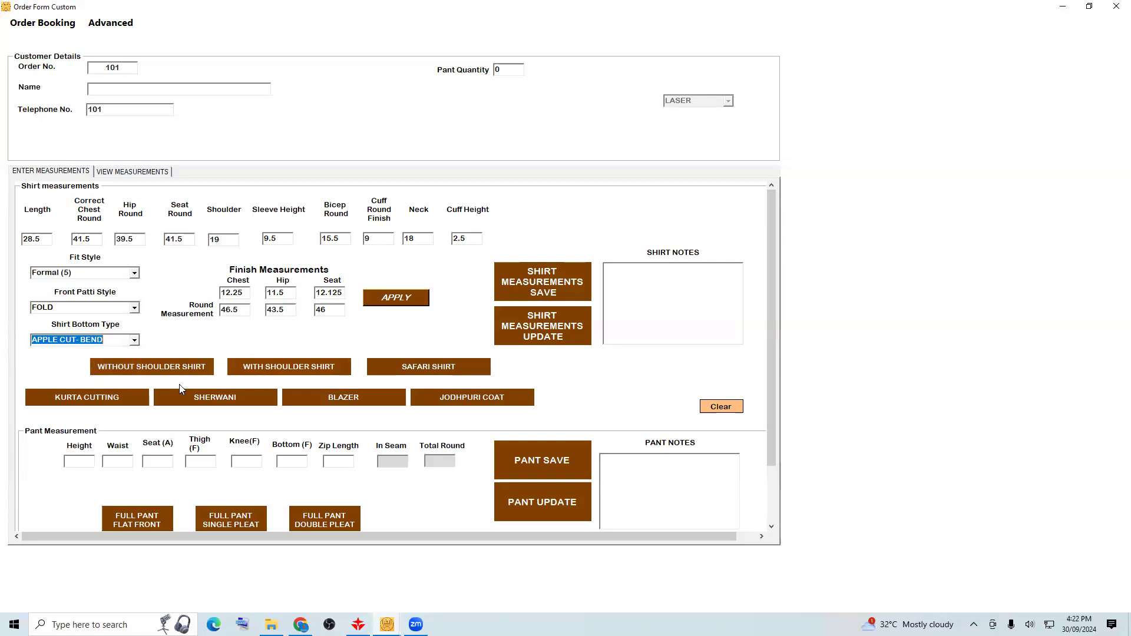
- Open the with-shoulder shirt pattern and draw it for Fold Lay - Double Width cloth
{"action": "left_click", "coordinate": [279, 369]}
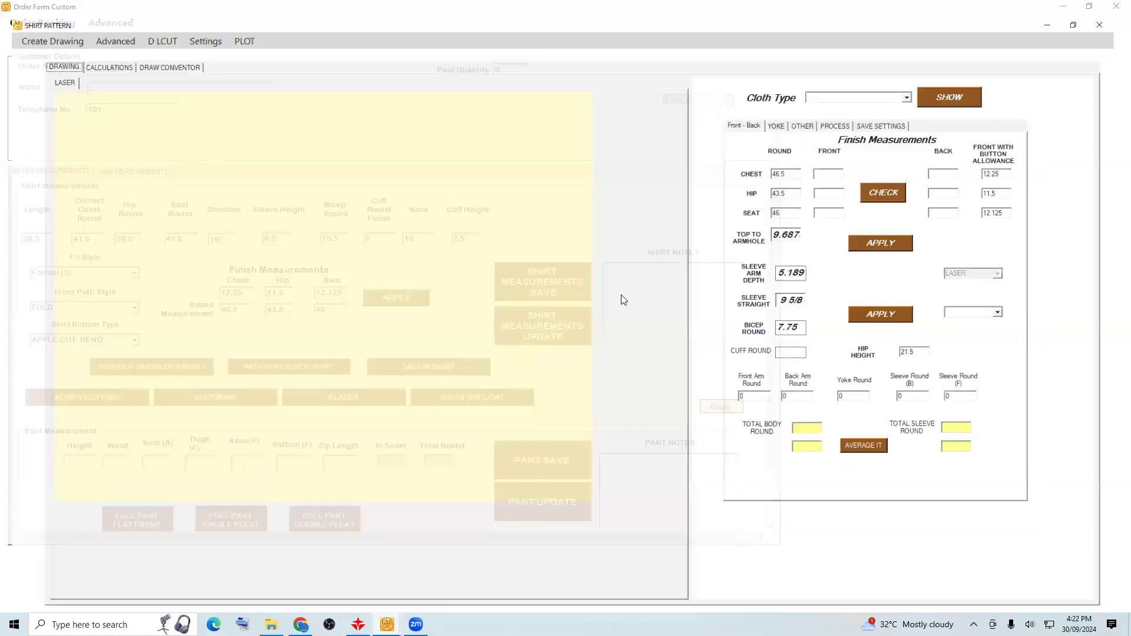
{"action": "left_click", "coordinate": [975, 82]}
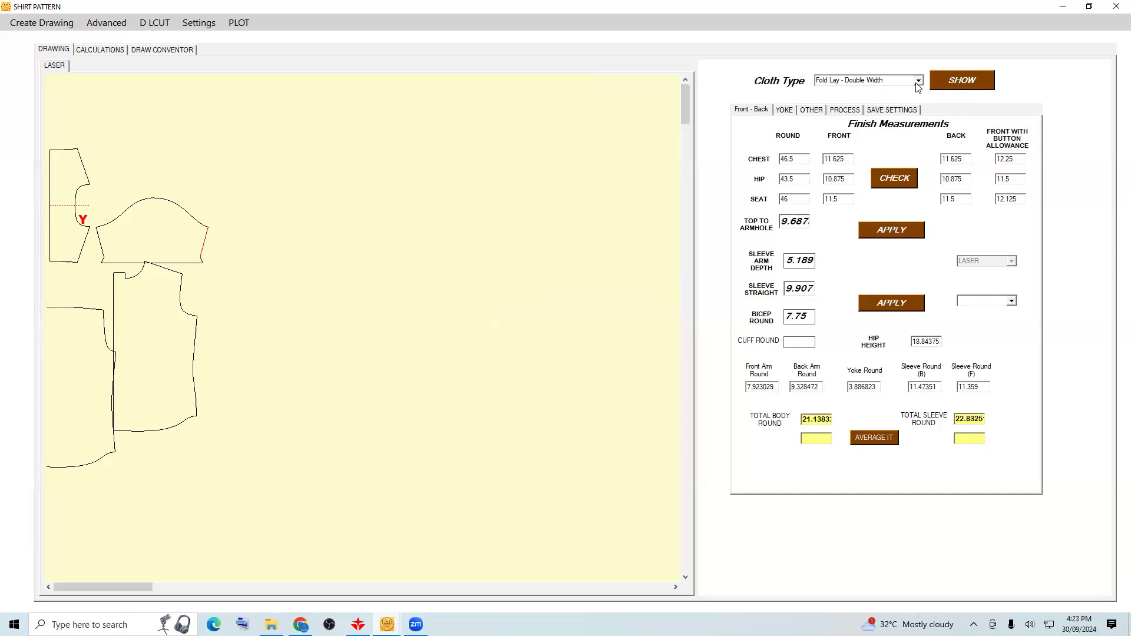
{"action": "left_click", "coordinate": [840, 82]}
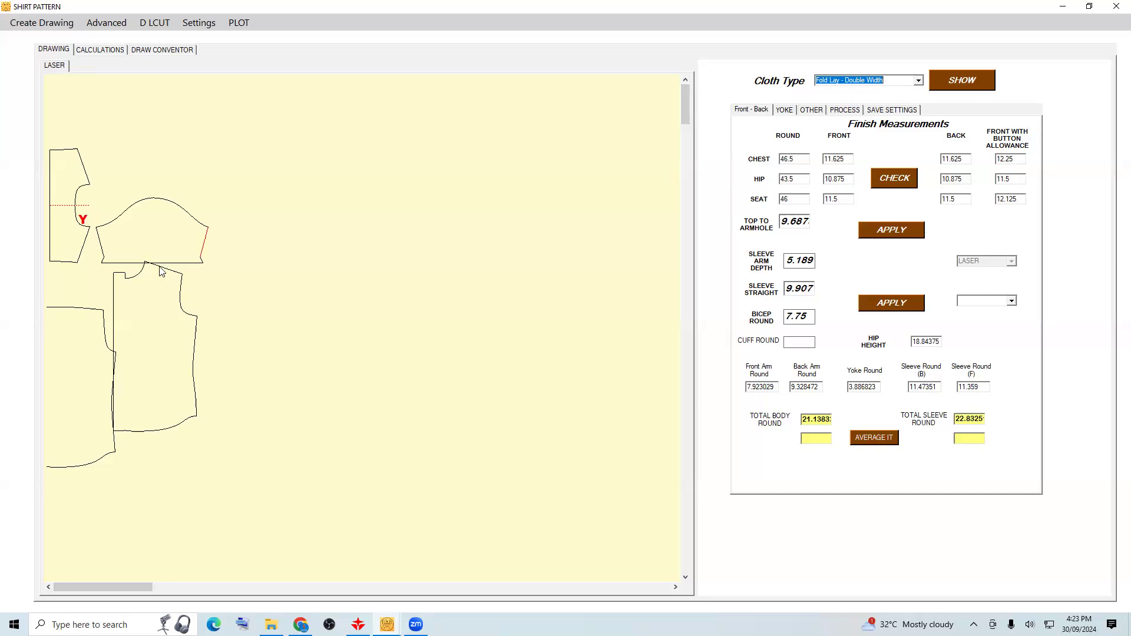
- Examine the pattern's calculations, the front and back arm rounds, and the finish measurements with button allowance
{"action": "left_click", "coordinate": [94, 50]}
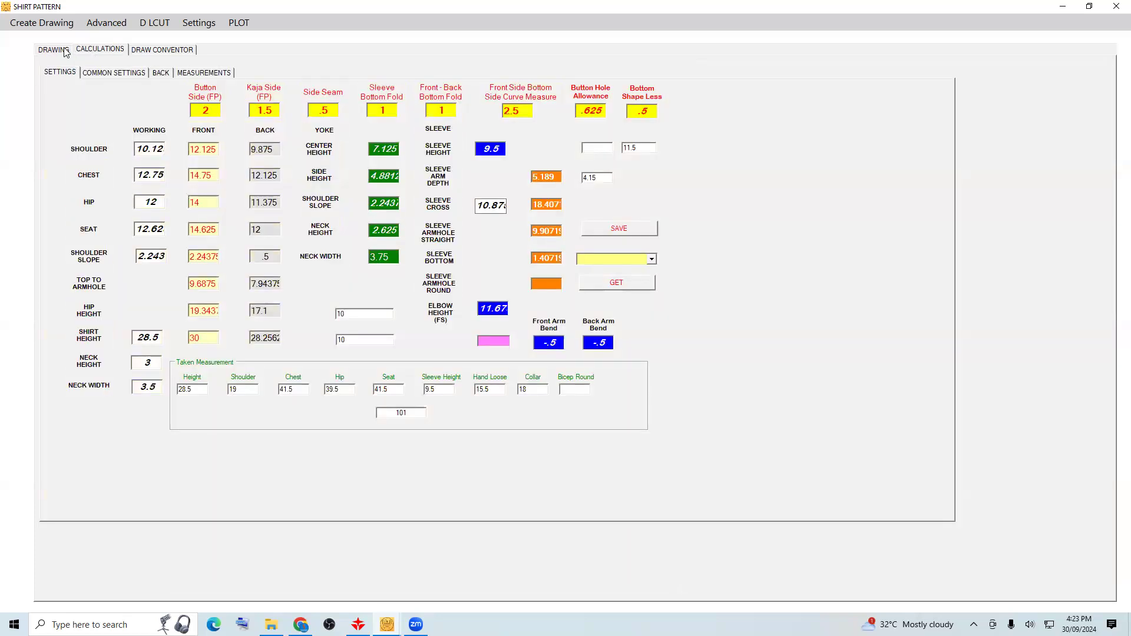
{"action": "left_click", "coordinate": [65, 51]}
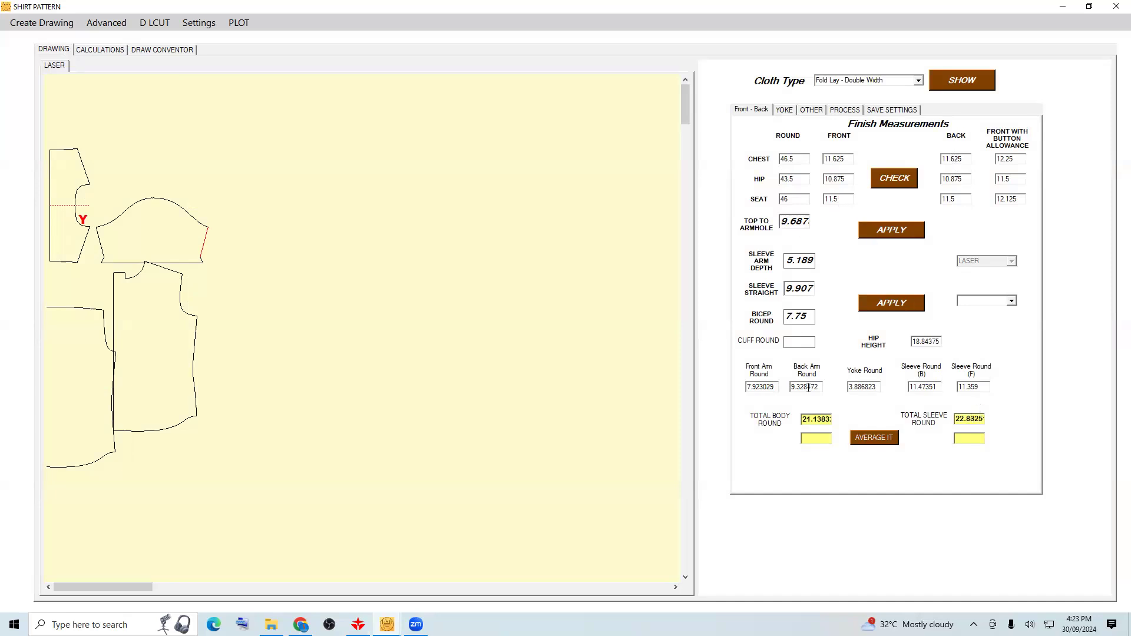
{"action": "left_click_drag", "start_coordinate": [816, 387], "coordinate": [778, 386]}
{"action": "left_click_drag", "start_coordinate": [1015, 159], "coordinate": [942, 200]}
- Set the sleeve straight value to 10.5 and apply it to the sleeve pattern
{"action": "left_click_drag", "start_coordinate": [787, 289], "coordinate": [825, 293]}
{"action": "type", "text": "10.5"}
{"action": "left_click", "coordinate": [900, 305]}
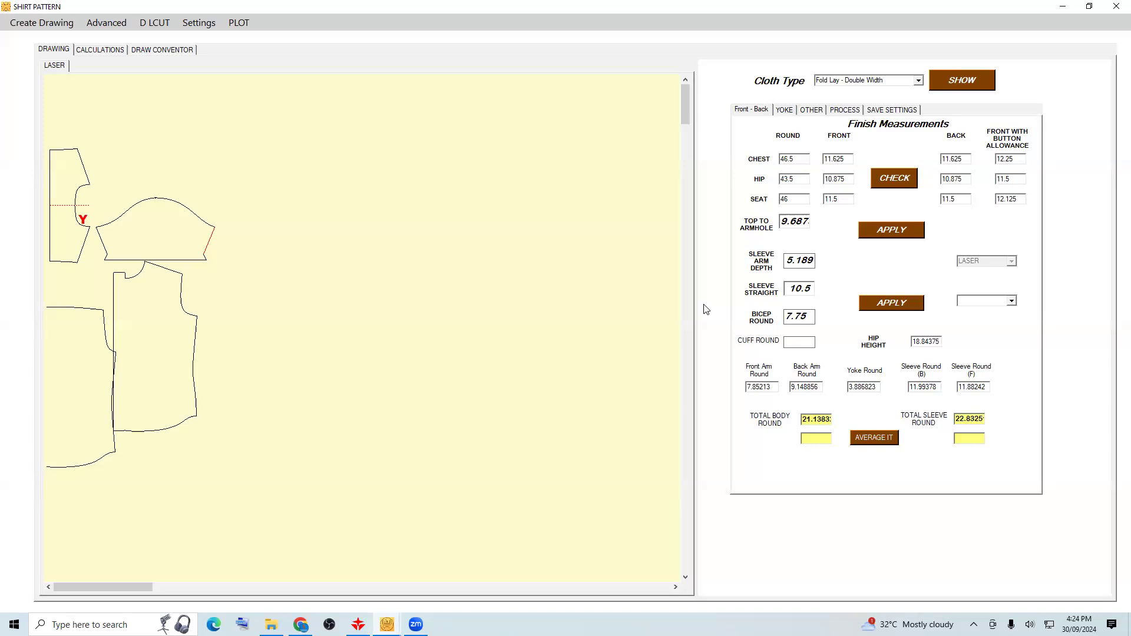
- Return to the order form, set the sleeve height to 26, and regenerate the with-shoulder shirt pattern
{"action": "left_click", "coordinate": [1116, 6]}
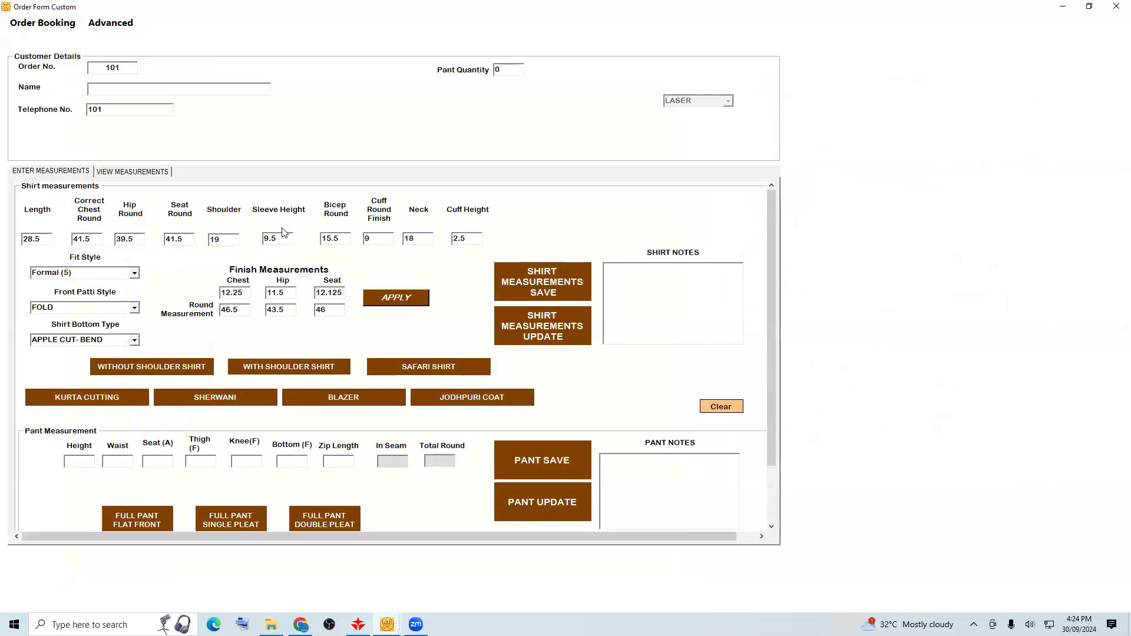
{"action": "left_click_drag", "start_coordinate": [283, 237], "coordinate": [242, 248]}
{"action": "type", "text": "26"}
{"action": "left_click", "coordinate": [241, 368]}
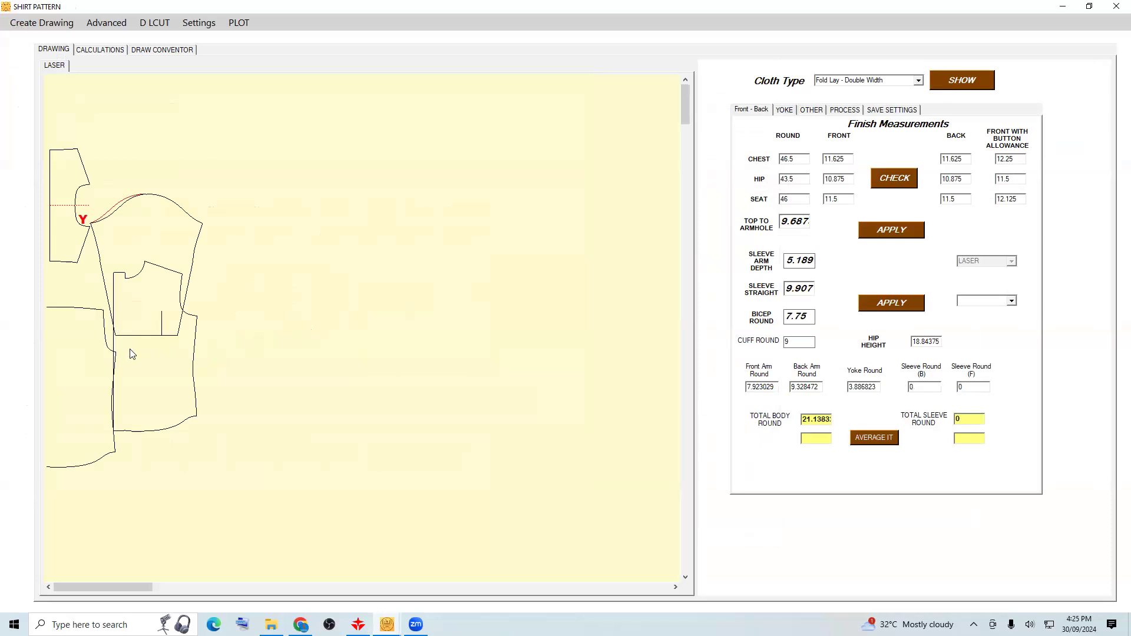
{"action": "key", "text": "Return"}
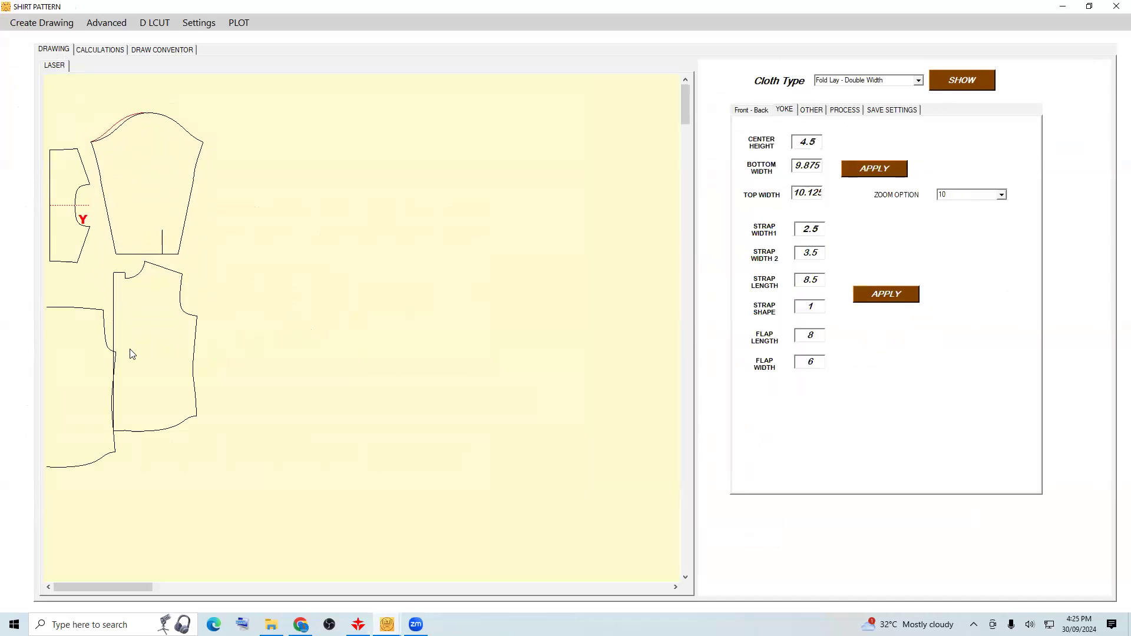
- Review the top-to-armhole value and the yoke's center height, bottom width and top width
{"action": "left_click", "coordinate": [767, 113]}
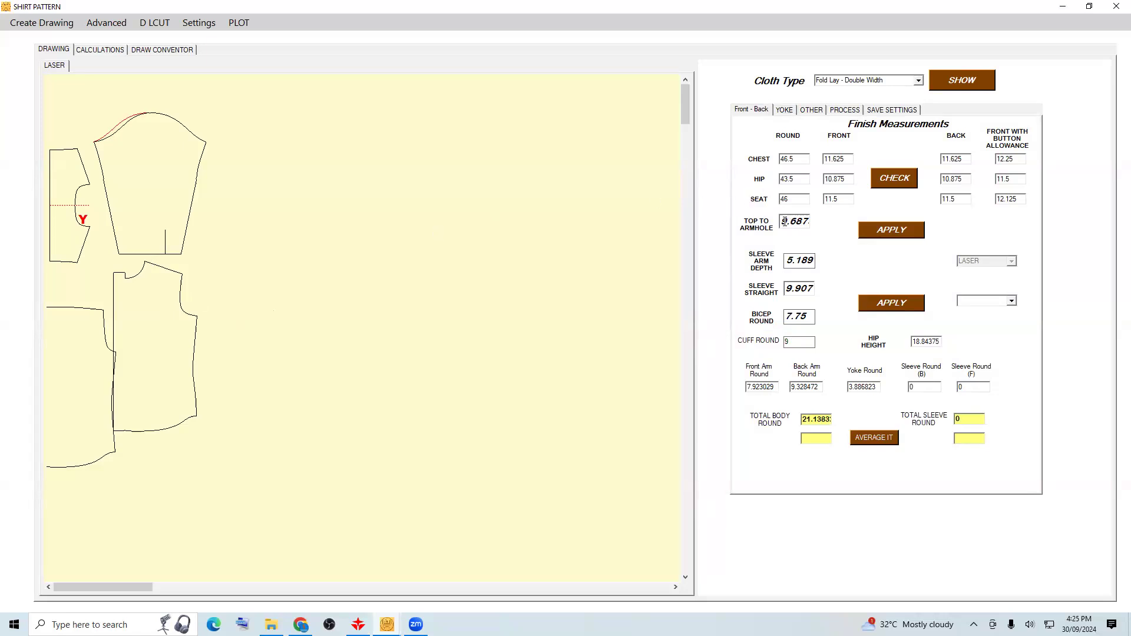
{"action": "left_click_drag", "start_coordinate": [783, 221], "coordinate": [816, 223]}
{"action": "left_click", "coordinate": [784, 111]}
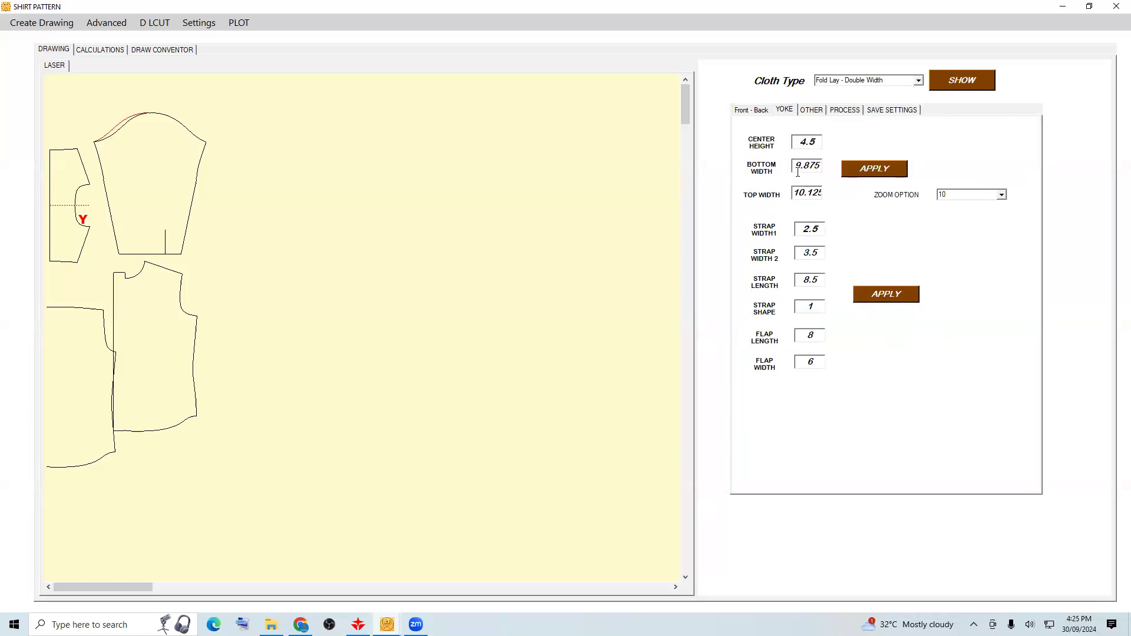
{"action": "left_click_drag", "start_coordinate": [796, 145], "coordinate": [829, 201]}
{"action": "double_click", "coordinate": [802, 147]}
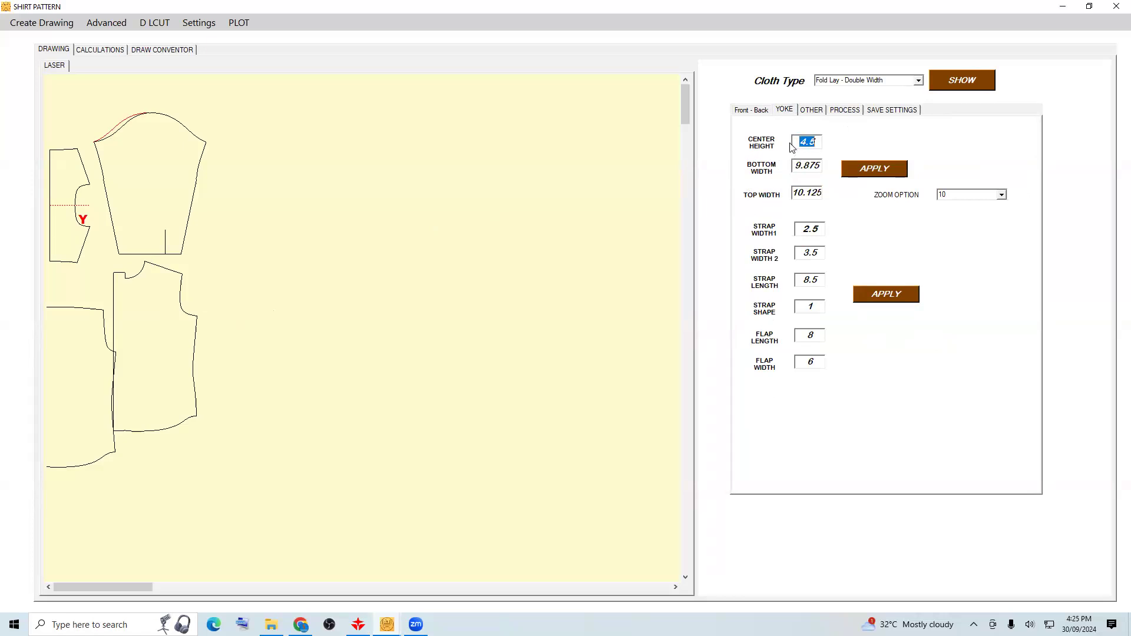
{"action": "left_click", "coordinate": [757, 113]}
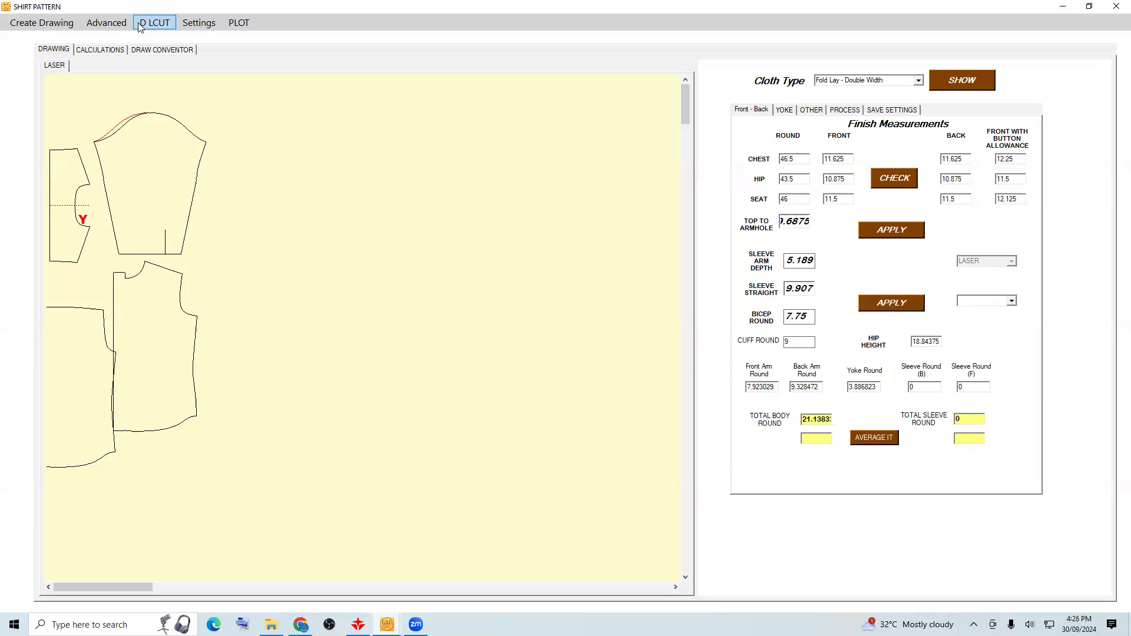
- Close the with-shoulder pattern and draw the shirt pattern without shoulder from the order form
{"action": "left_click", "coordinate": [1116, 6]}
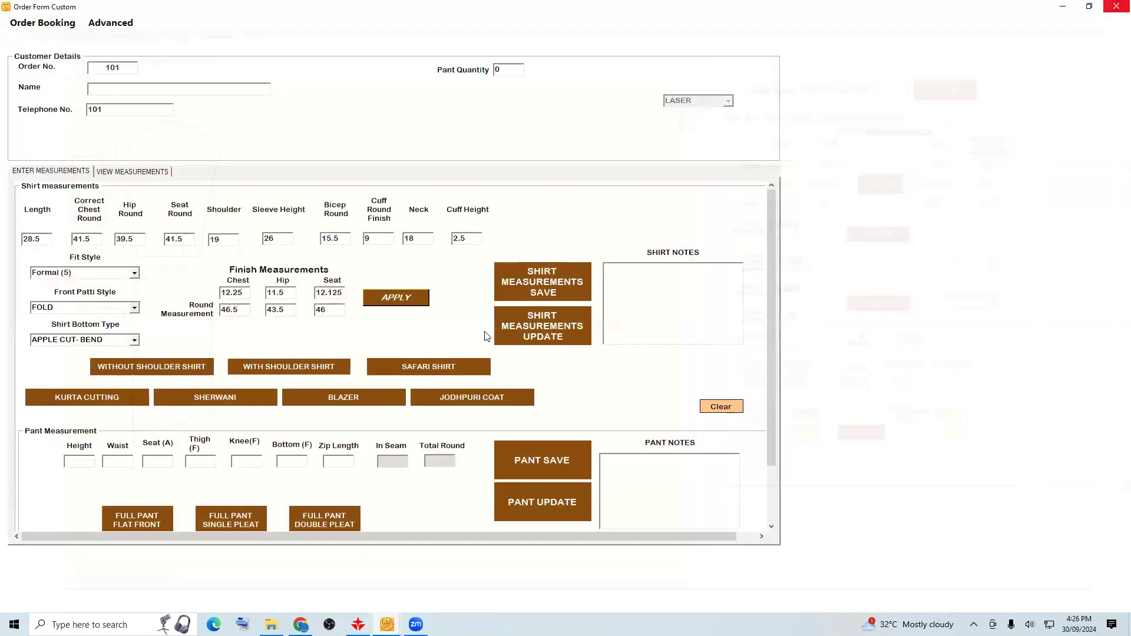
{"action": "left_click", "coordinate": [160, 370]}
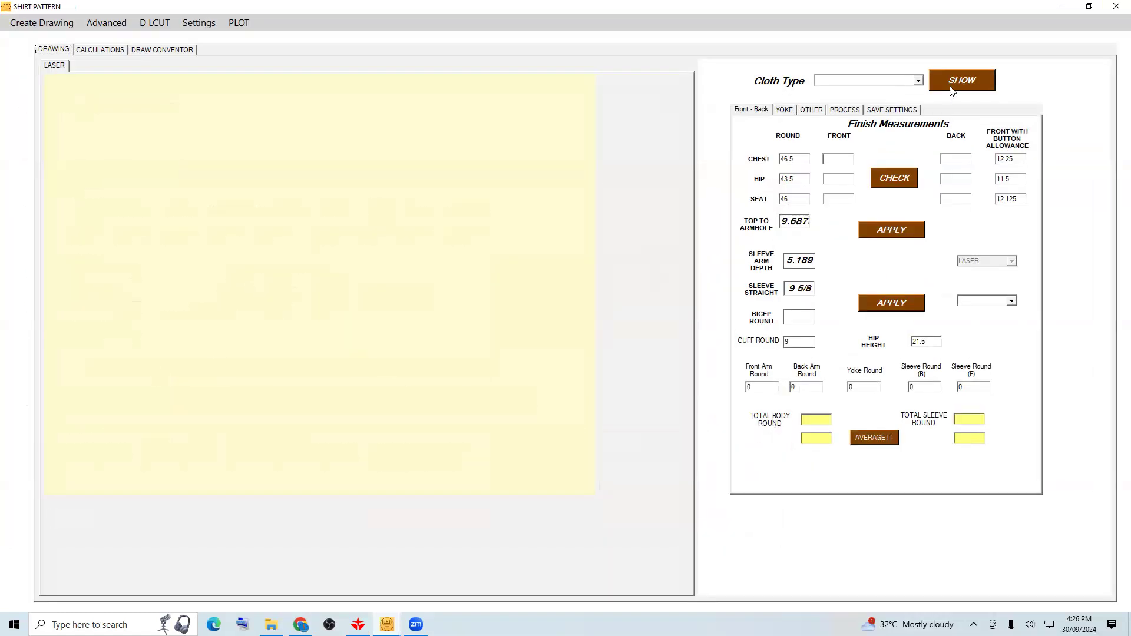
{"action": "left_click", "coordinate": [953, 88]}
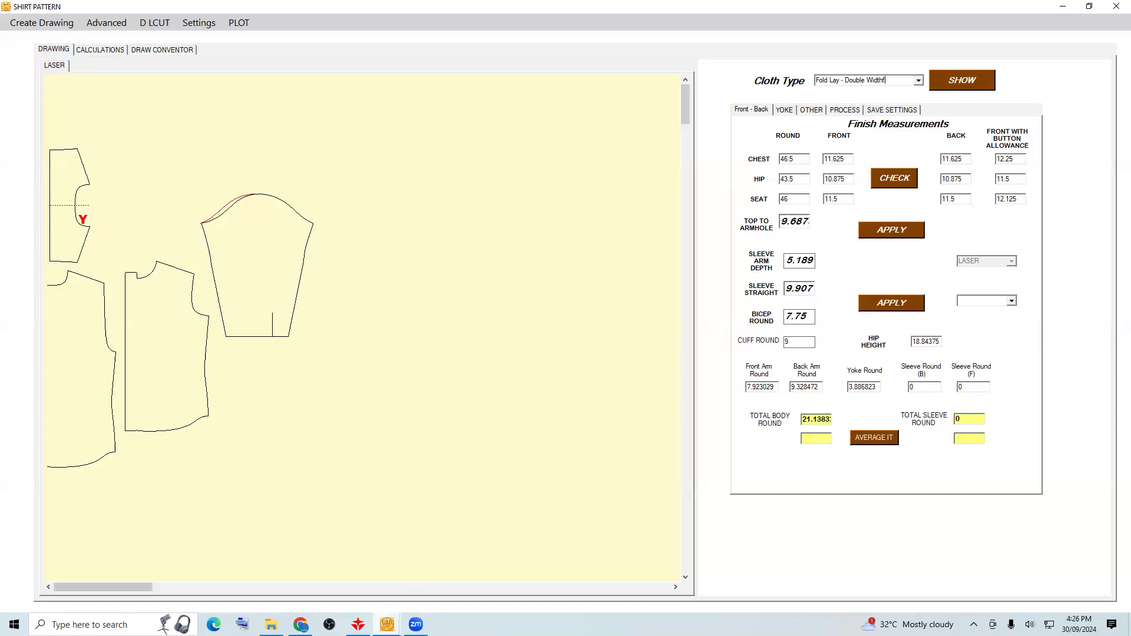
- Close the running RDWorks window and discard the changes to its open file
{"action": "mouse_move", "coordinate": [358, 625]}
{"action": "left_click", "coordinate": [404, 537]}
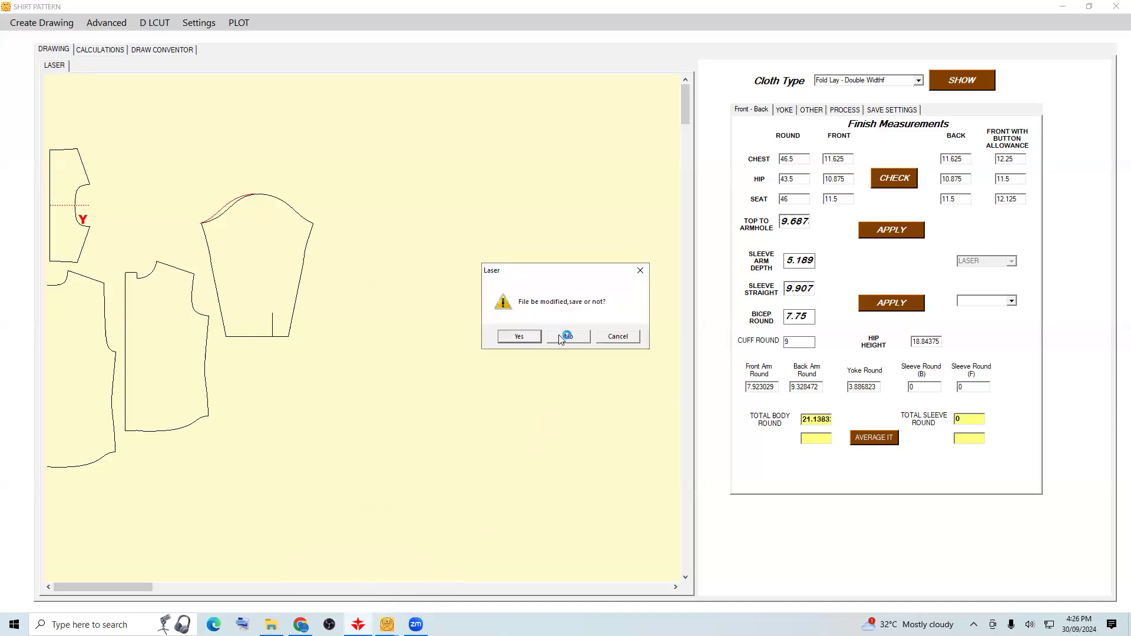
{"action": "left_click", "coordinate": [560, 336]}
- Send the shirt pattern to laser cutting in RDWorks and import Gents.dxf so all pieces are in view
{"action": "left_click", "coordinate": [152, 22]}
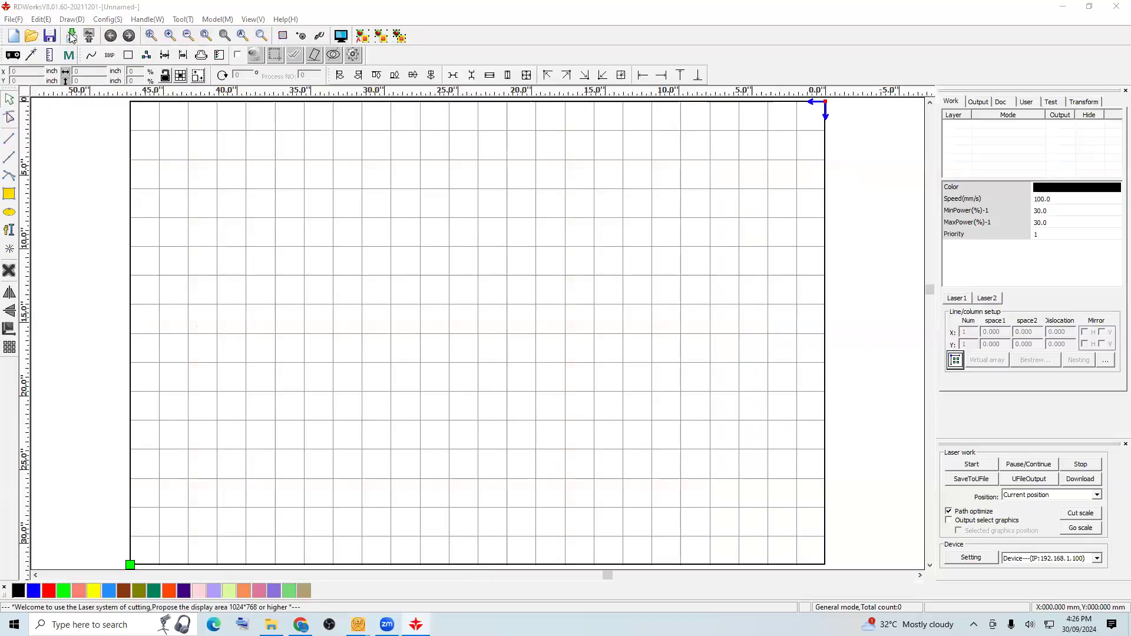
{"action": "left_click", "coordinate": [71, 37]}
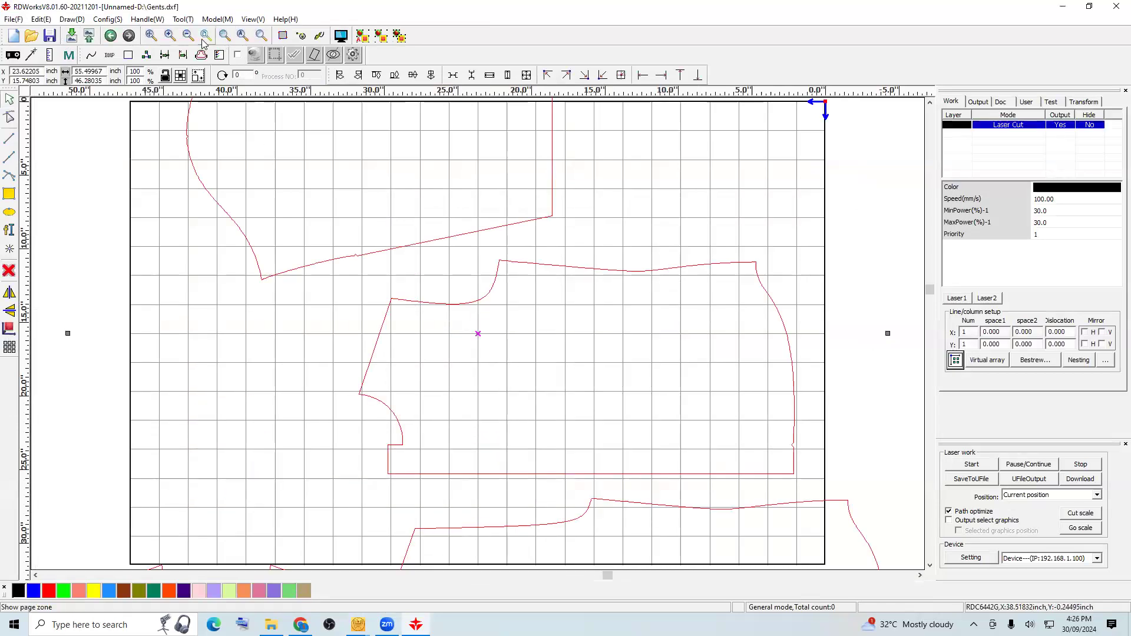
{"action": "left_click", "coordinate": [445, 264]}
{"action": "scroll", "coordinate": [443, 256], "scroll_direction": "down", "scroll_amount": 2}
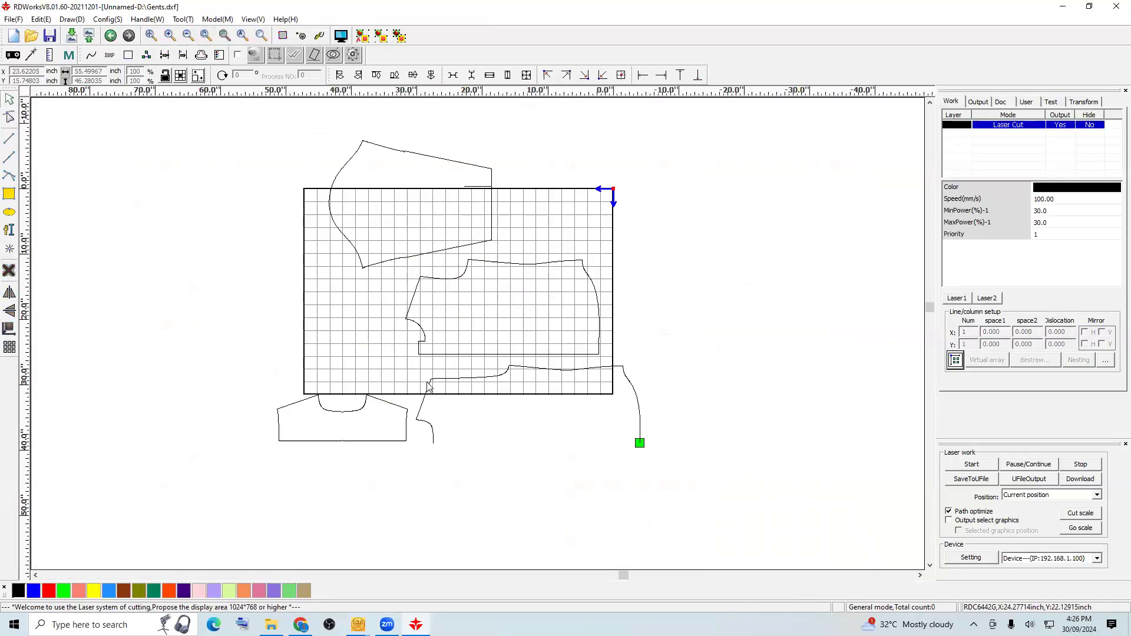
- Align the larger body piece to the cutting bed's bottom-right corner and flip the smaller body piece vertically
{"action": "left_click_drag", "start_coordinate": [381, 348], "coordinate": [698, 498]}
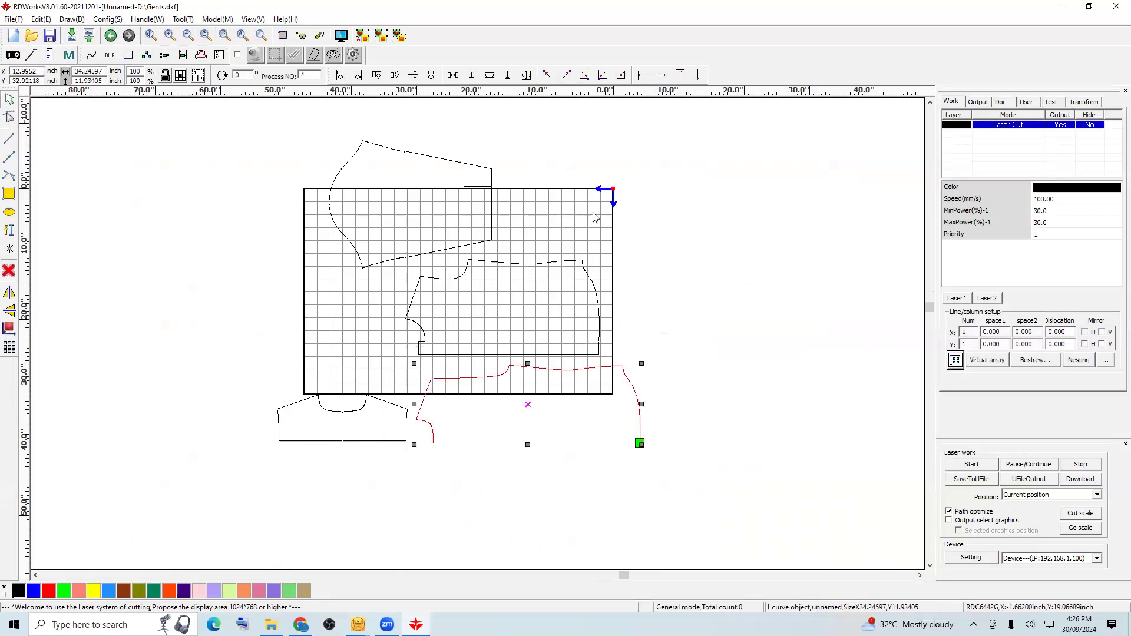
{"action": "left_click", "coordinate": [584, 75]}
{"action": "left_click_drag", "start_coordinate": [397, 230], "coordinate": [619, 384]}
{"action": "left_click", "coordinate": [11, 312]}
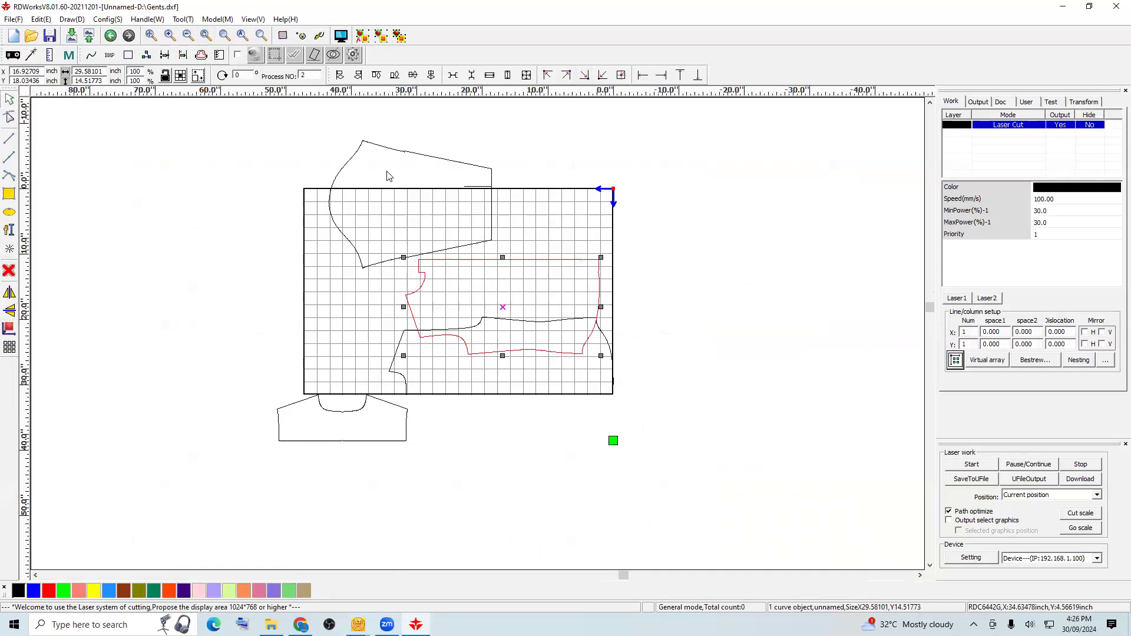
- Move the sleeve over the cutting bed's left edge, clear of the body pieces
{"action": "left_click_drag", "start_coordinate": [306, 114], "coordinate": [530, 290]}
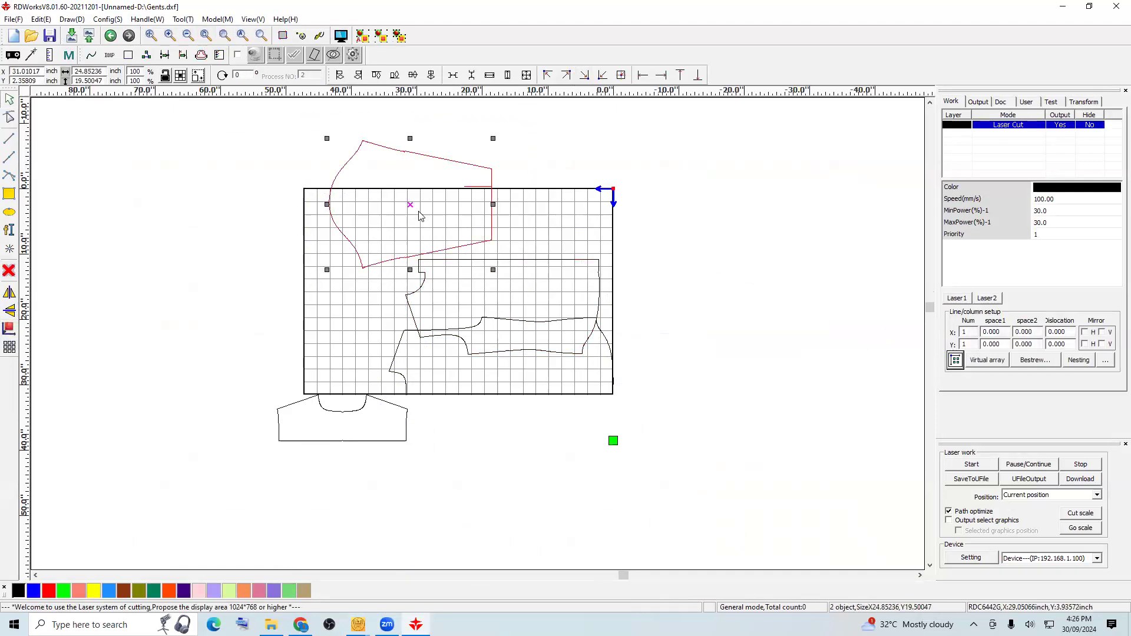
{"action": "left_click_drag", "start_coordinate": [330, 247], "coordinate": [192, 307]}
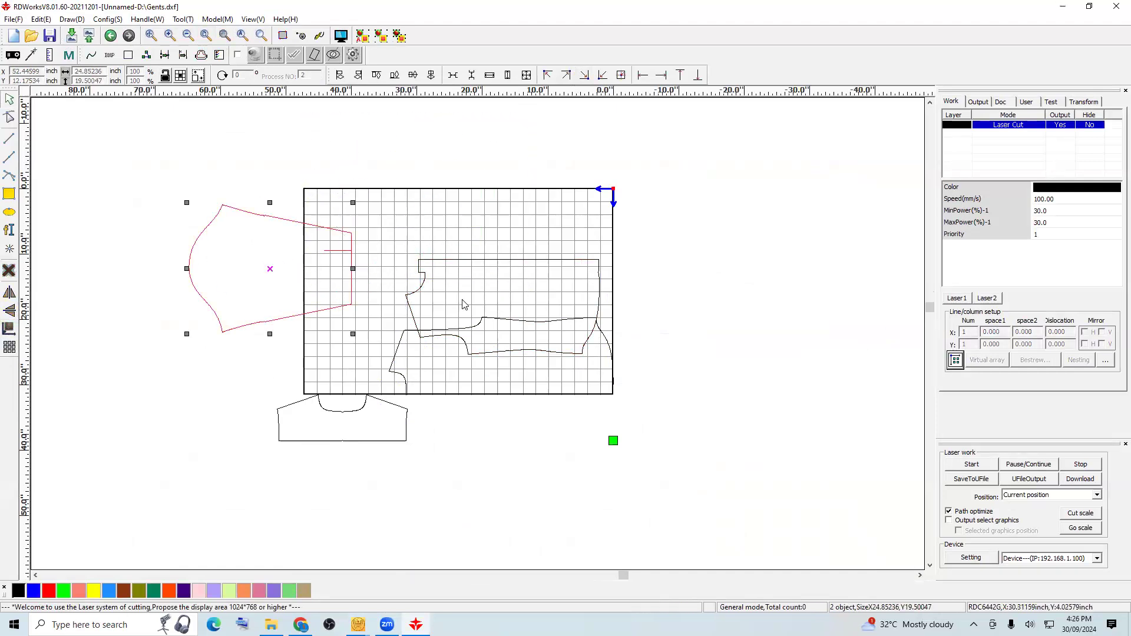
- Fit the flipped body piece against the bed's right edge above the larger one and place the yoke at the bed's bottom edge
{"action": "left_click", "coordinate": [360, 224]}
{"action": "left_click", "coordinate": [601, 355]}
{"action": "left_click", "coordinate": [584, 75]}
{"action": "key", "text": "ctrl+z"}
{"action": "left_click_drag", "start_coordinate": [246, 357], "coordinate": [414, 462]}
{"action": "left_click_drag", "start_coordinate": [337, 404], "coordinate": [326, 367]}
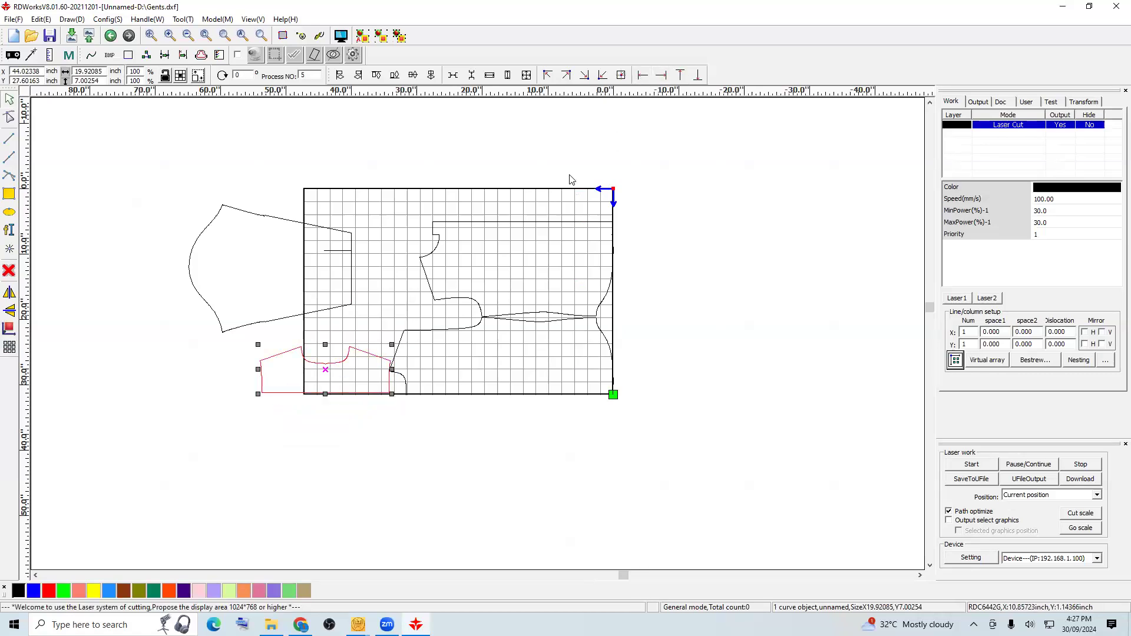
- Delete the sleeve and yoke from the layout, and close RDWorks without saving the changes
{"action": "left_click_drag", "start_coordinate": [181, 161], "coordinate": [422, 466]}
{"action": "key", "text": "Delete"}
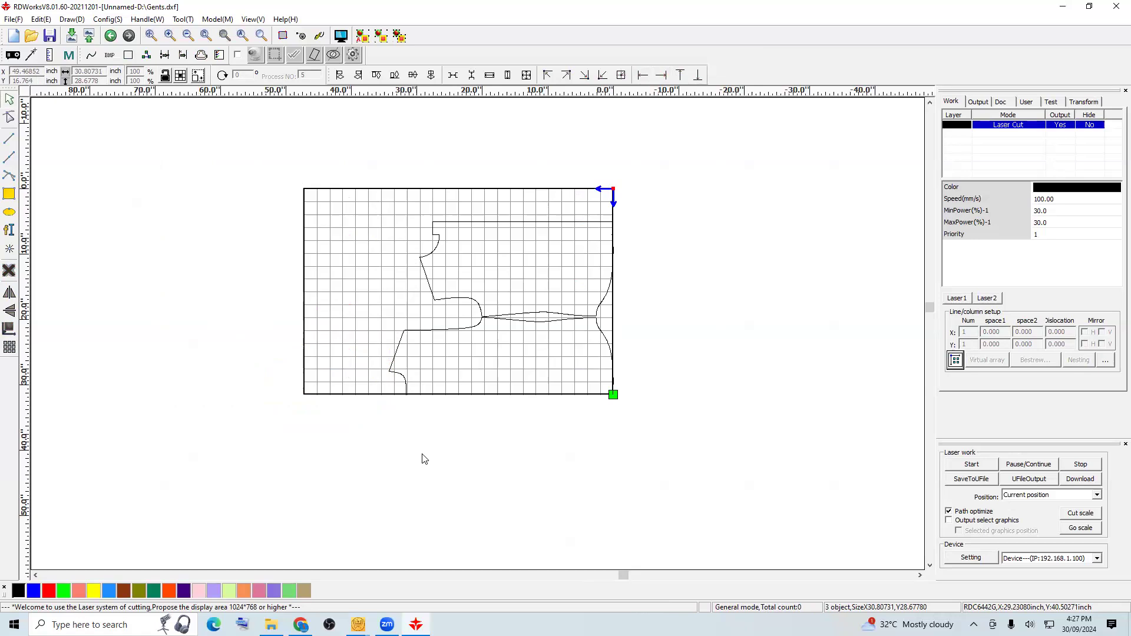
{"action": "left_click", "coordinate": [1116, 6]}
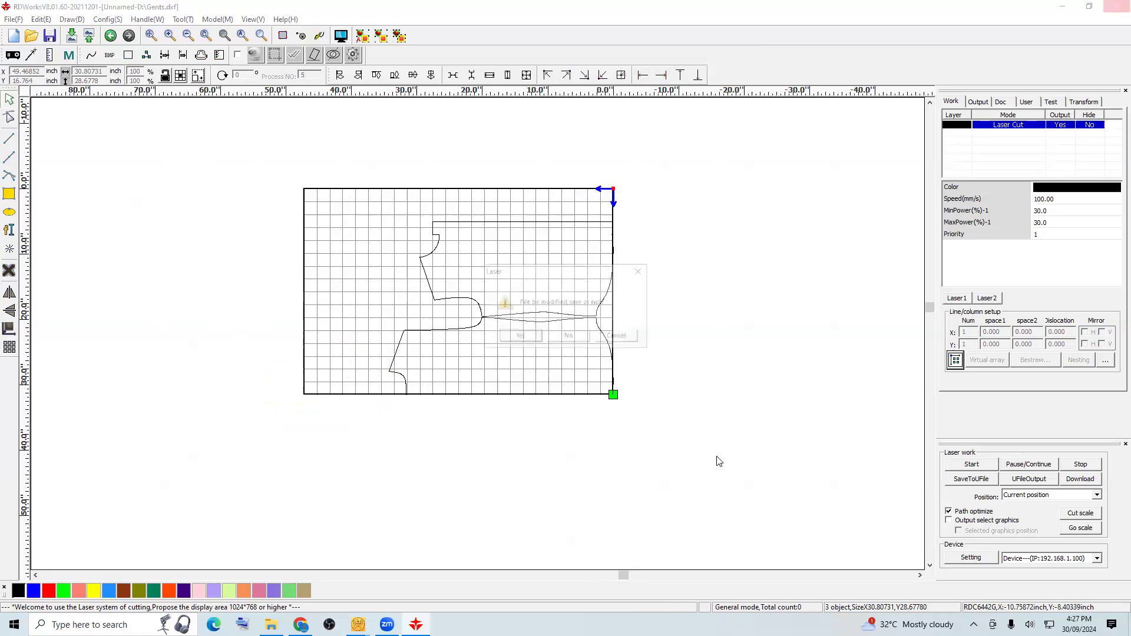
{"action": "left_click", "coordinate": [574, 332]}
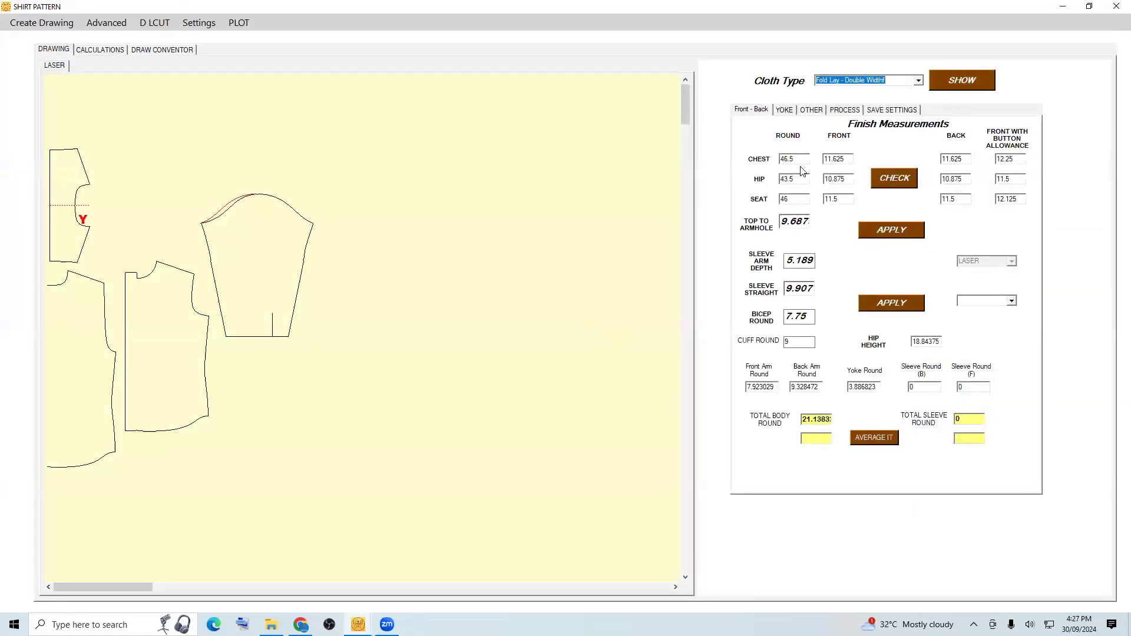
- Add the pocket and collar pieces to the shirt drawing, look over the pocket models and return to the order form
{"action": "left_click", "coordinate": [810, 111]}
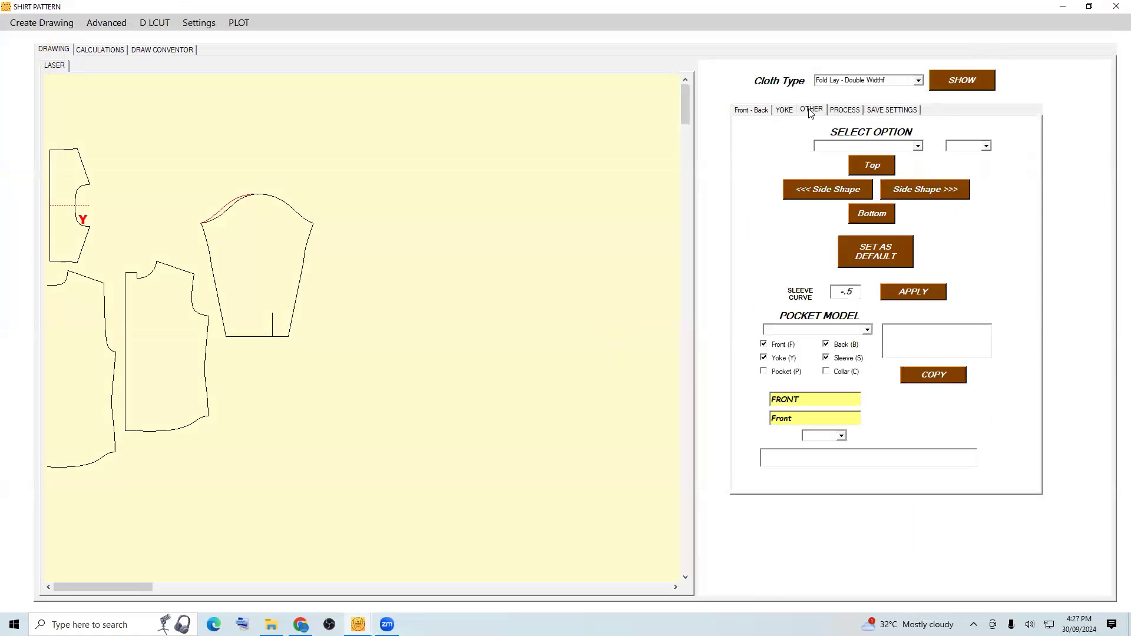
{"action": "left_click", "coordinate": [774, 375]}
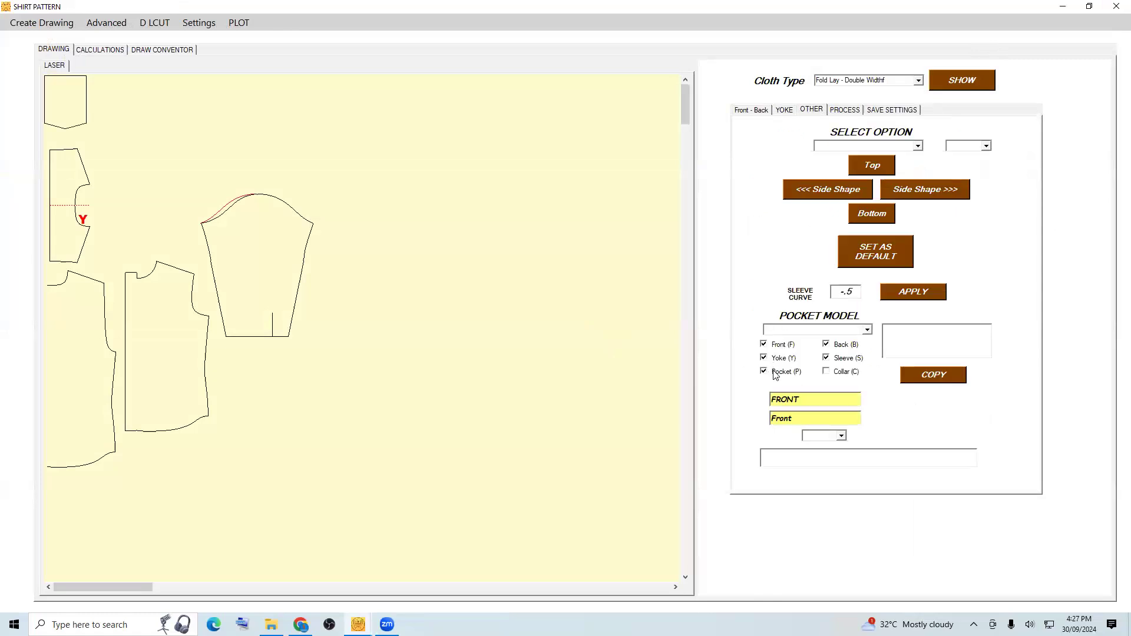
{"action": "left_click", "coordinate": [827, 372]}
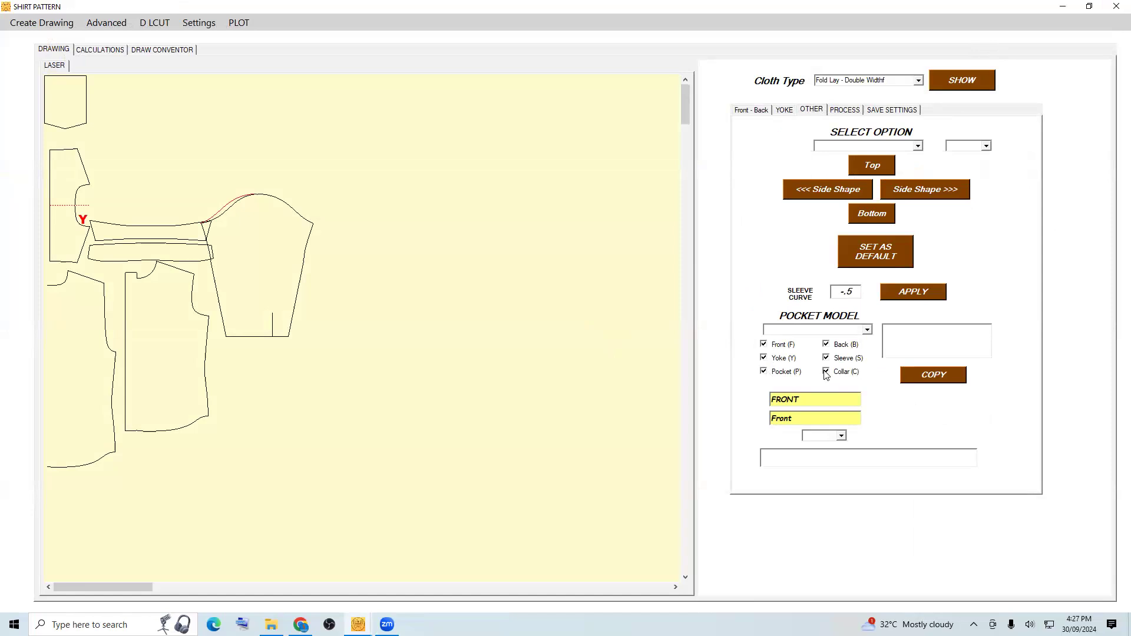
{"action": "left_click", "coordinate": [867, 331]}
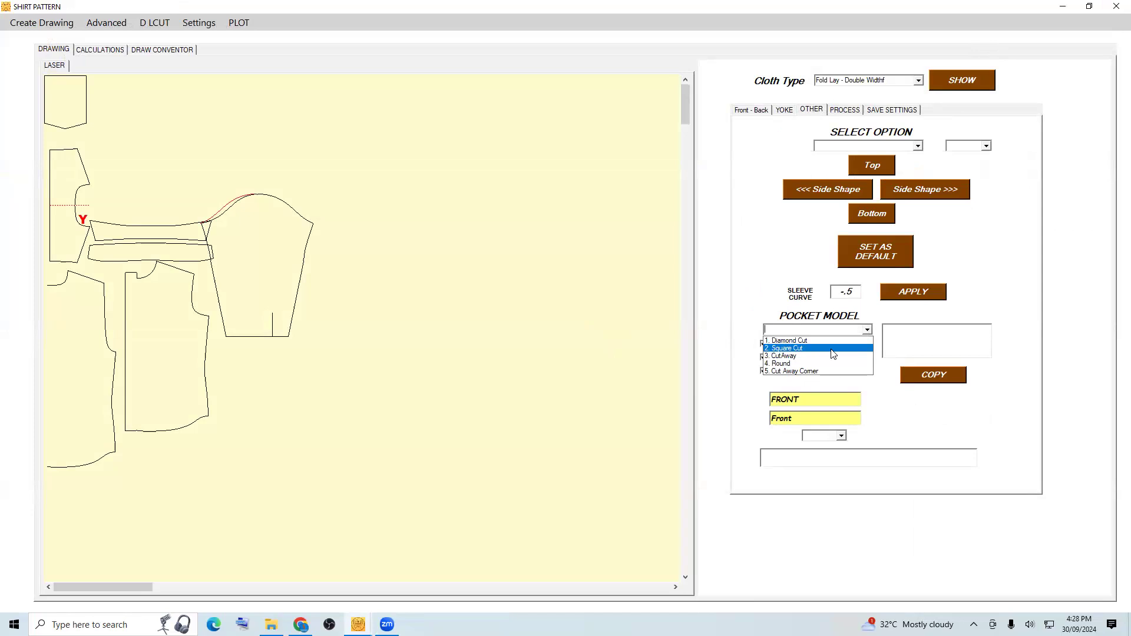
{"action": "left_click", "coordinate": [866, 331]}
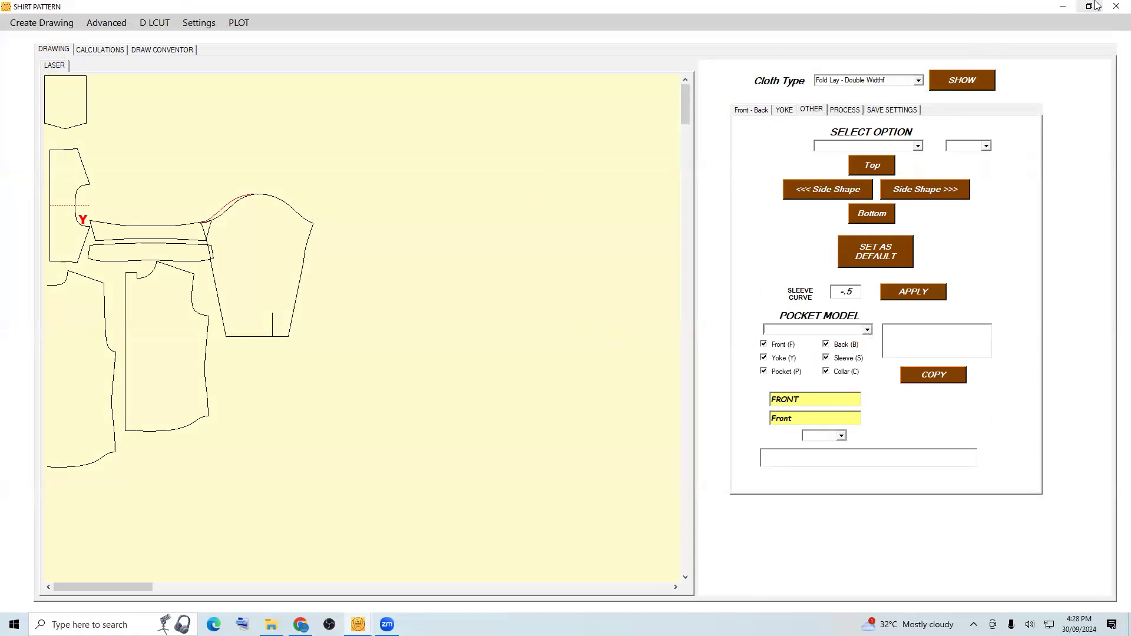
{"action": "left_click", "coordinate": [1059, 9]}
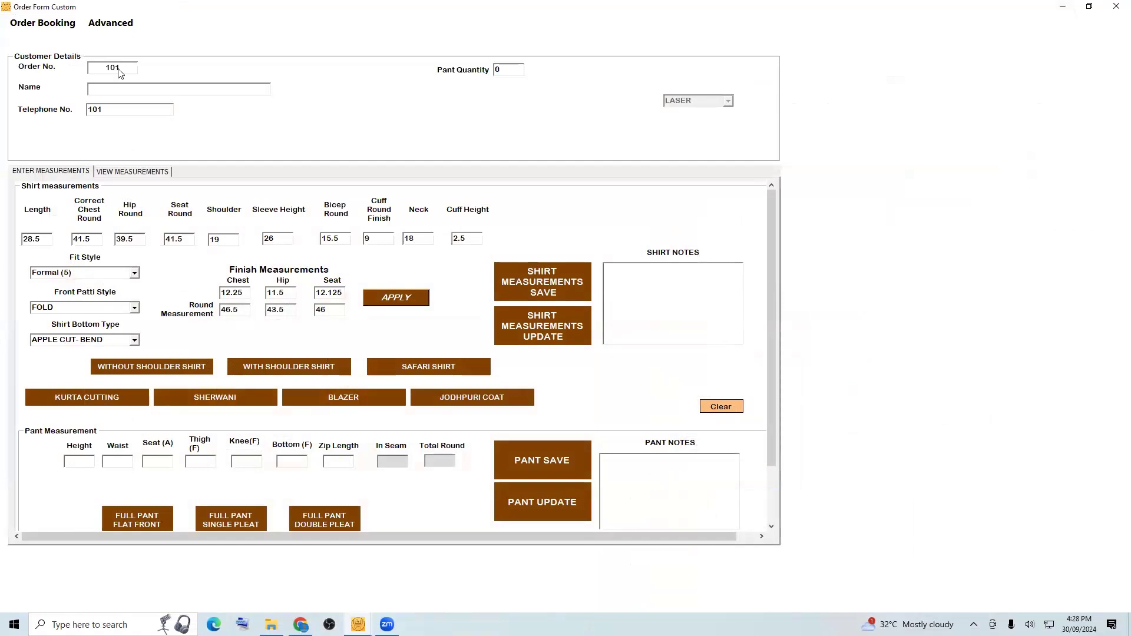
- Load the kurta trial measurements into the order form and set the fit style to Formal (5)
{"action": "left_click", "coordinate": [111, 23]}
{"action": "mouse_move", "coordinate": [145, 39]}
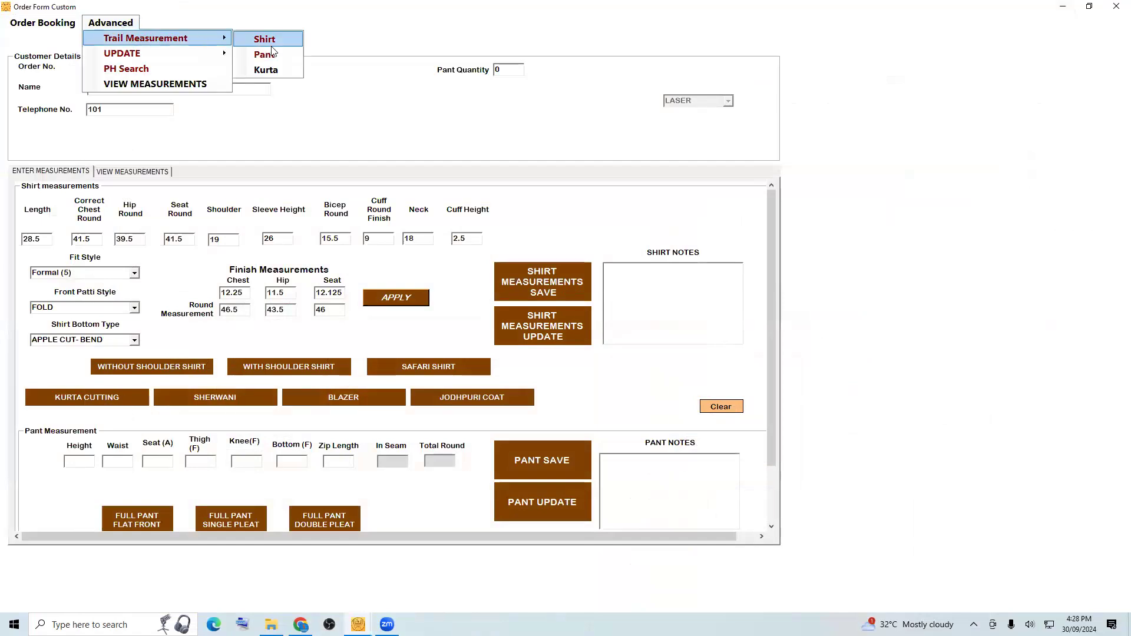
{"action": "left_click", "coordinate": [134, 272]}
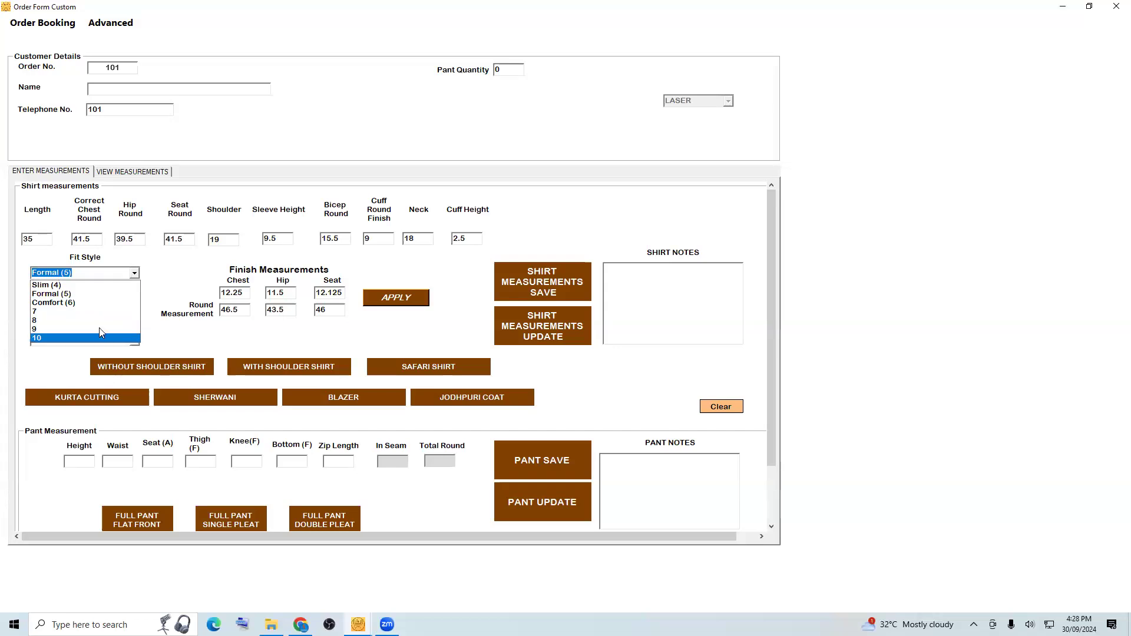
{"action": "left_click", "coordinate": [97, 293]}
- Draw the kurta cutting pattern as Open Lay - Double Width with a curved yoke, dismissing the alerts, and close the pattern
{"action": "left_click", "coordinate": [92, 392]}
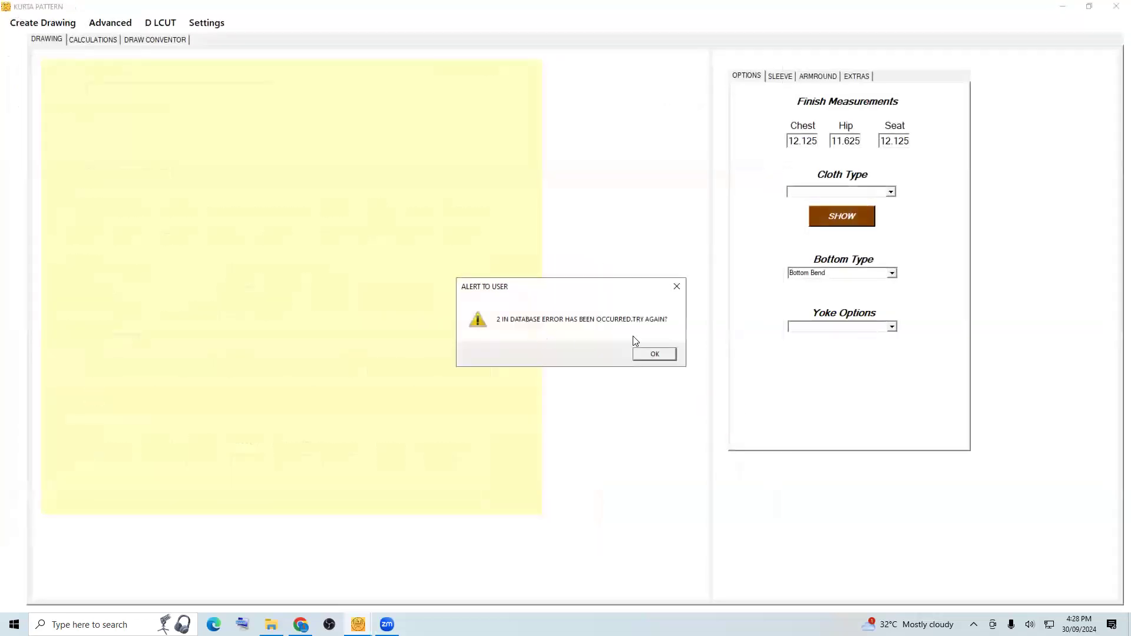
{"action": "left_click", "coordinate": [648, 353]}
{"action": "left_click", "coordinate": [648, 354]}
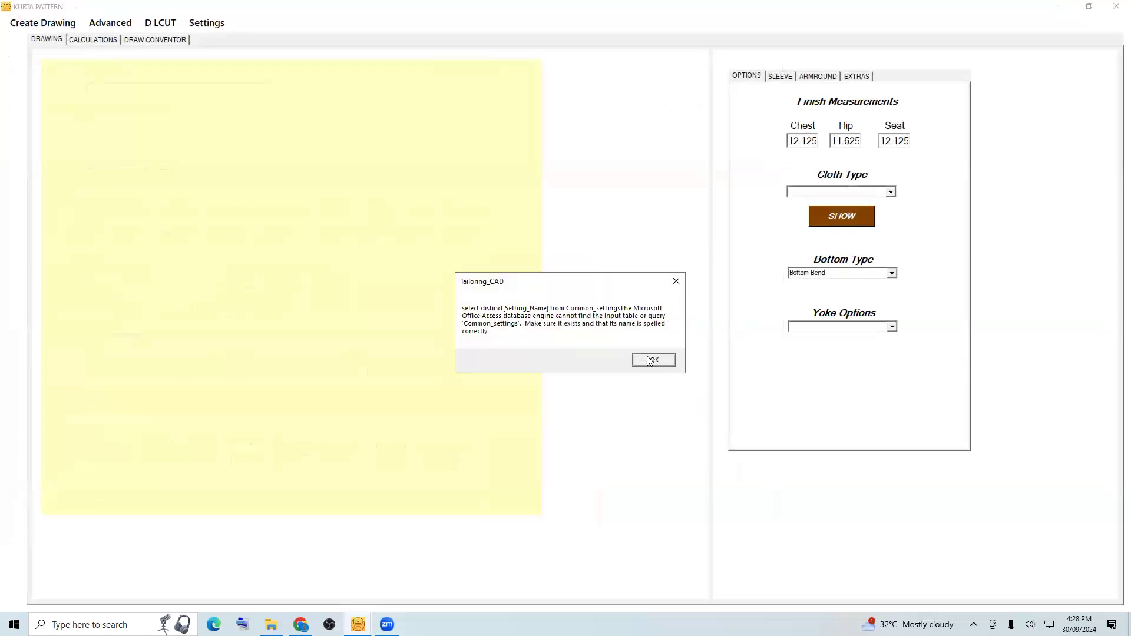
{"action": "left_click", "coordinate": [649, 359]}
{"action": "left_click", "coordinate": [617, 348]}
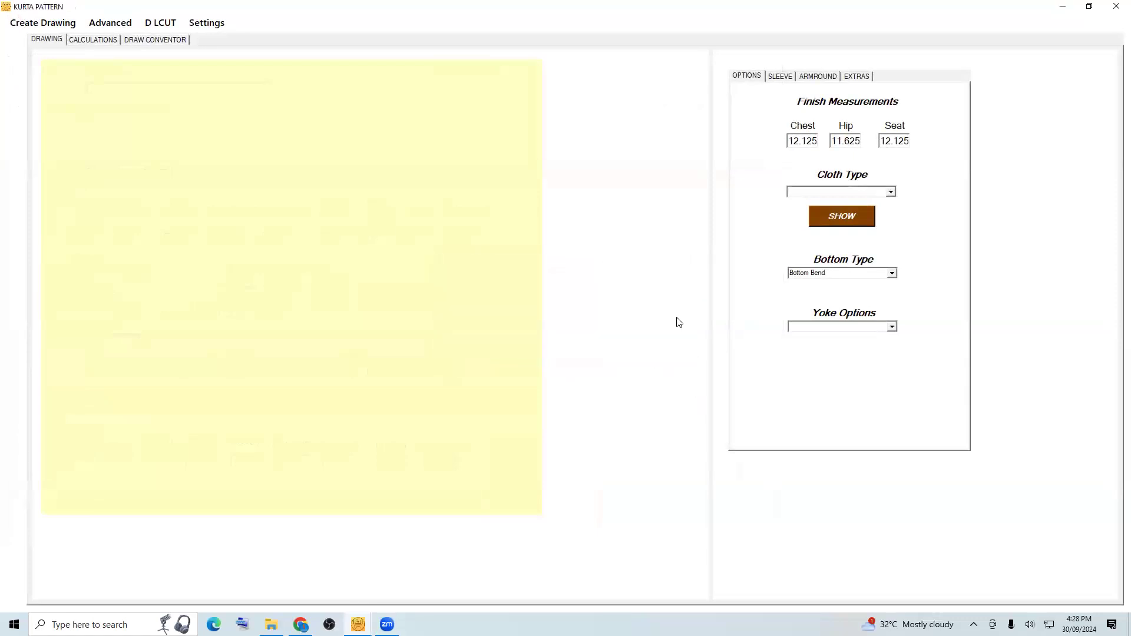
{"action": "left_click", "coordinate": [814, 223]}
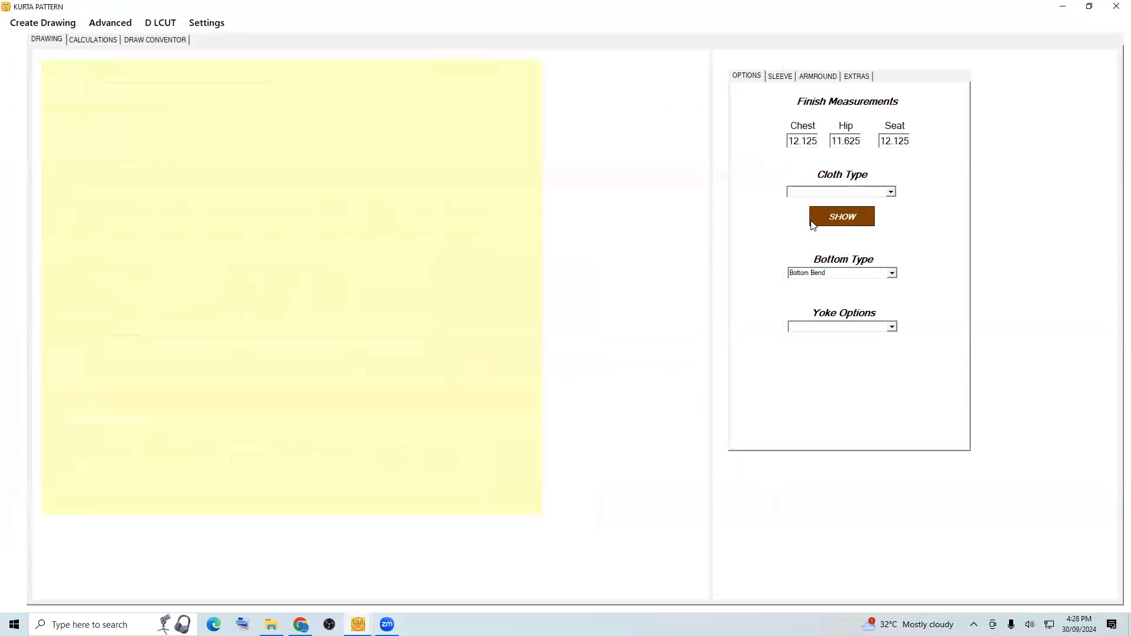
{"action": "left_click", "coordinate": [168, 23]}
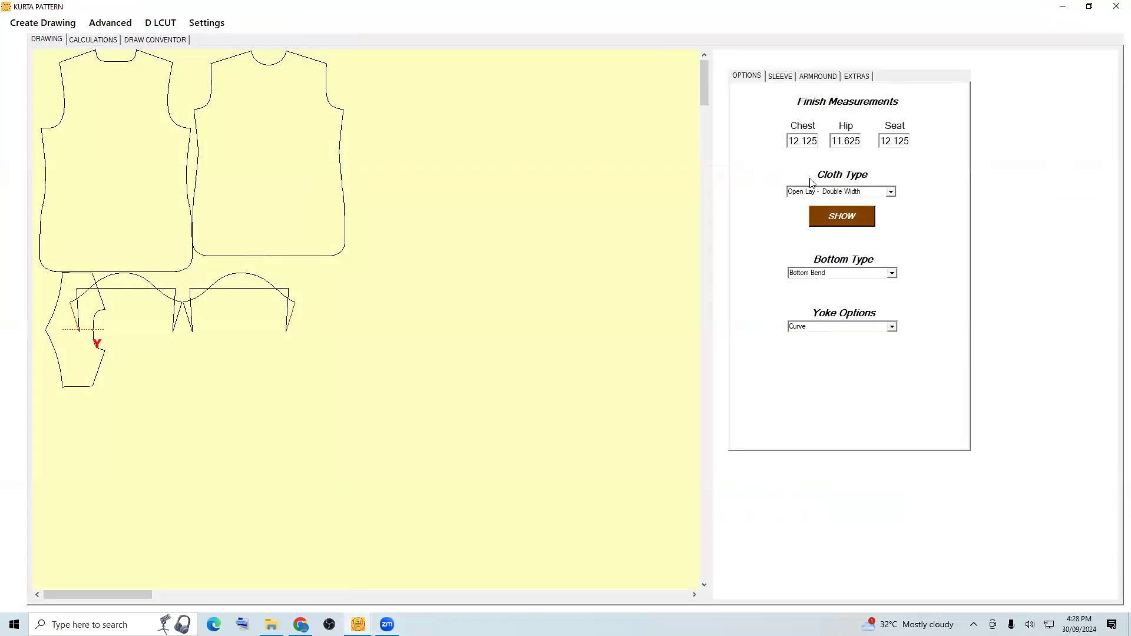
{"action": "left_click", "coordinate": [1116, 6]}
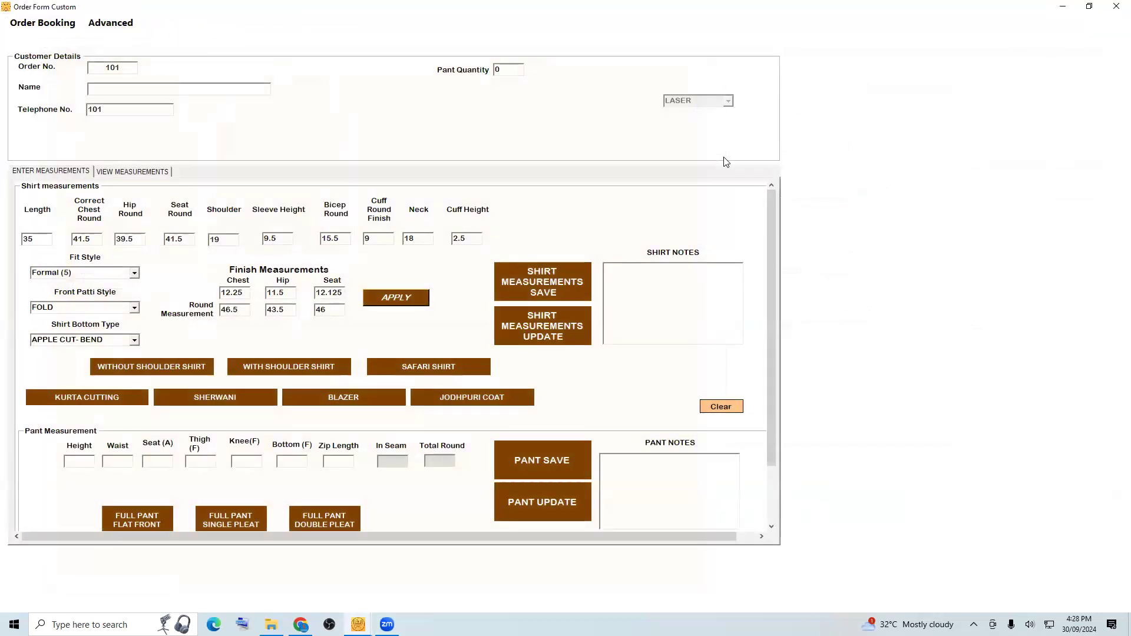
- Set the sleeve height in the shirt measurements to 26
{"action": "double_click", "coordinate": [269, 238]}
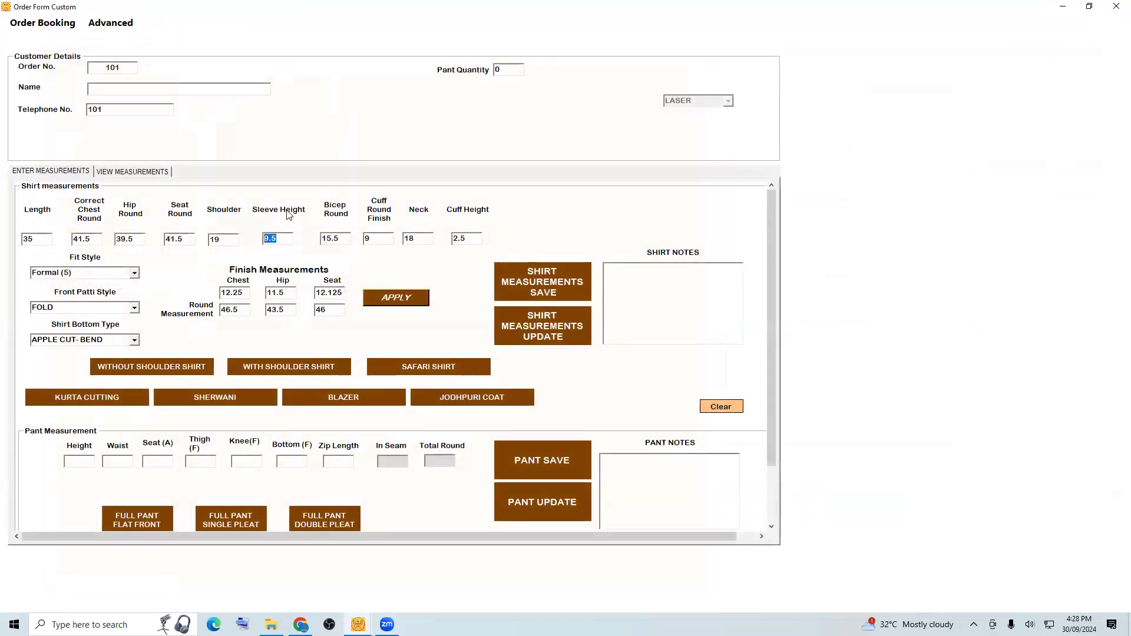
{"action": "type", "text": "26"}
- Load the pant trial measurements and review the pant's height, waist, seat and thigh values
{"action": "left_click", "coordinate": [112, 23]}
{"action": "mouse_move", "coordinate": [144, 38]}
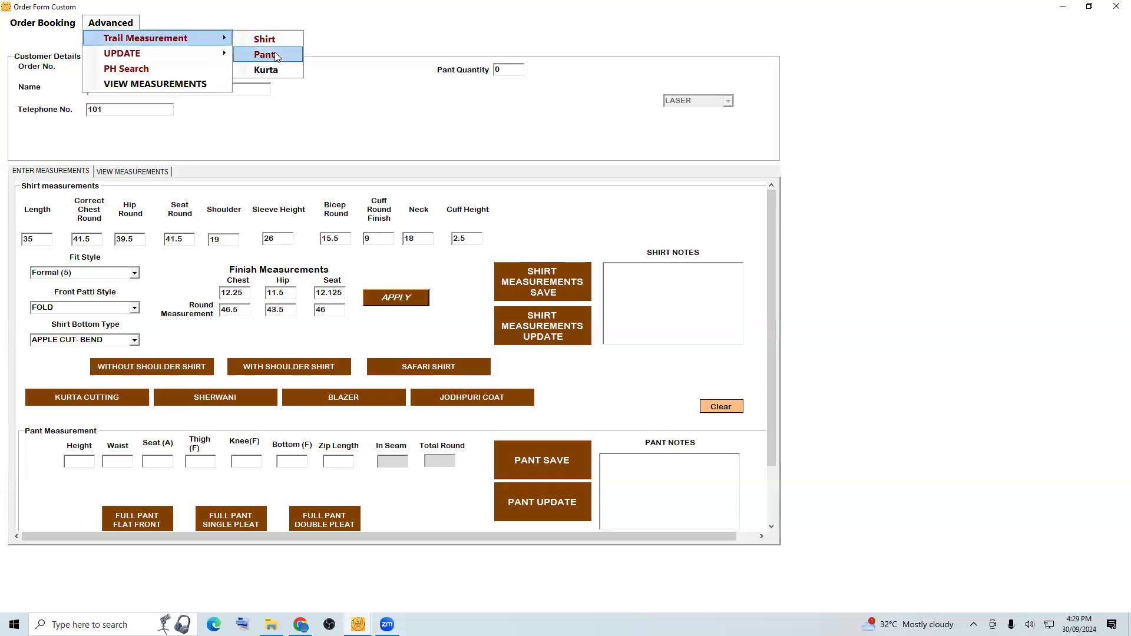
{"action": "left_click", "coordinate": [265, 55]}
{"action": "double_click", "coordinate": [87, 460]}
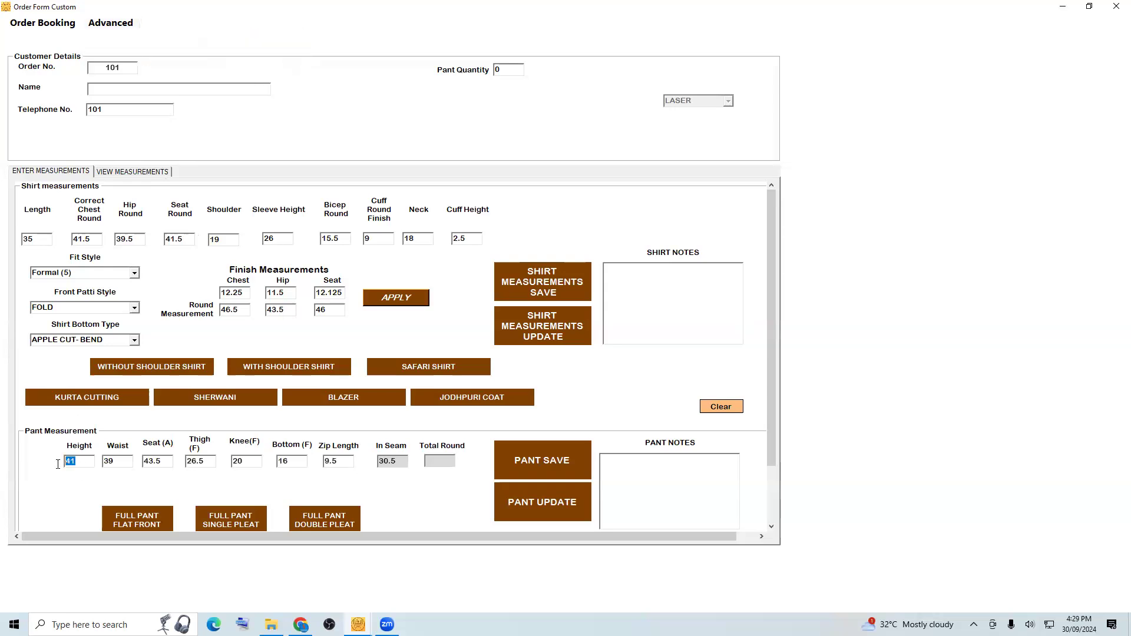
{"action": "key", "text": "Tab"}
{"action": "key", "text": "Tab"}
{"action": "key", "text": "Tab"}
- Calculate the full pant flat front pattern and send it to laser cutting in RDWorks
{"action": "left_click", "coordinate": [120, 506]}
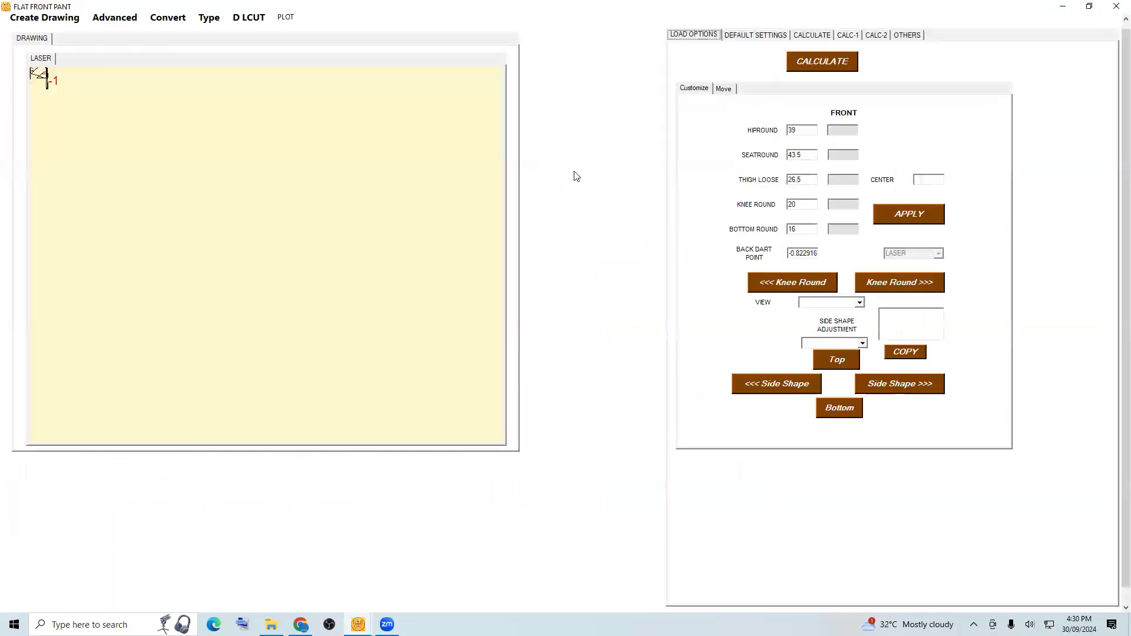
{"action": "left_click", "coordinate": [801, 70]}
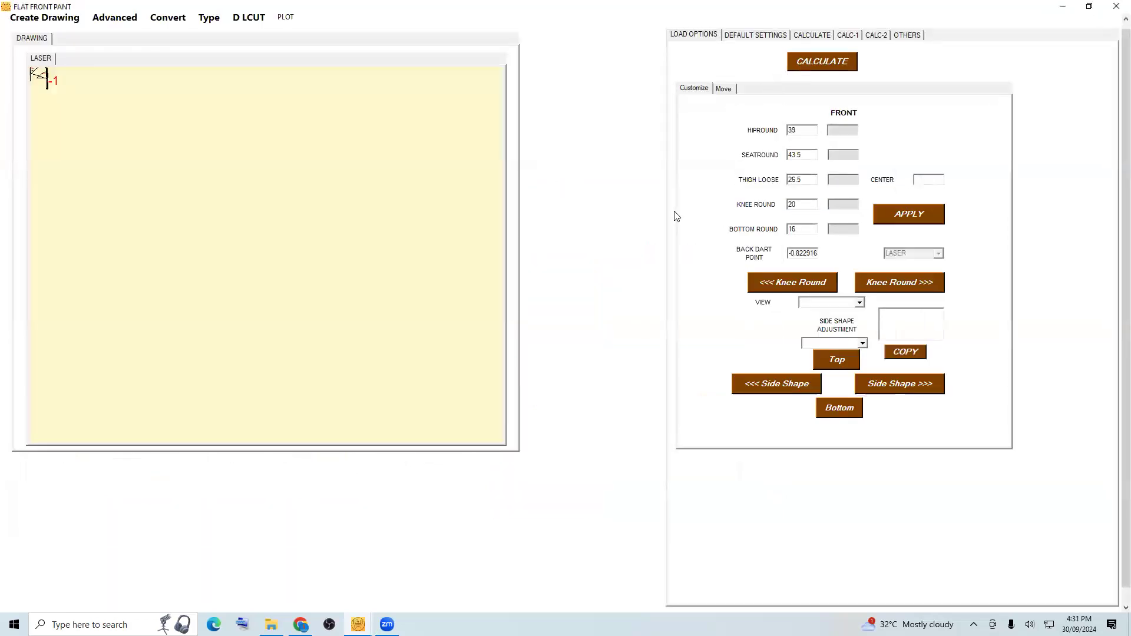
{"action": "left_click", "coordinate": [605, 350]}
{"action": "left_click", "coordinate": [257, 27]}
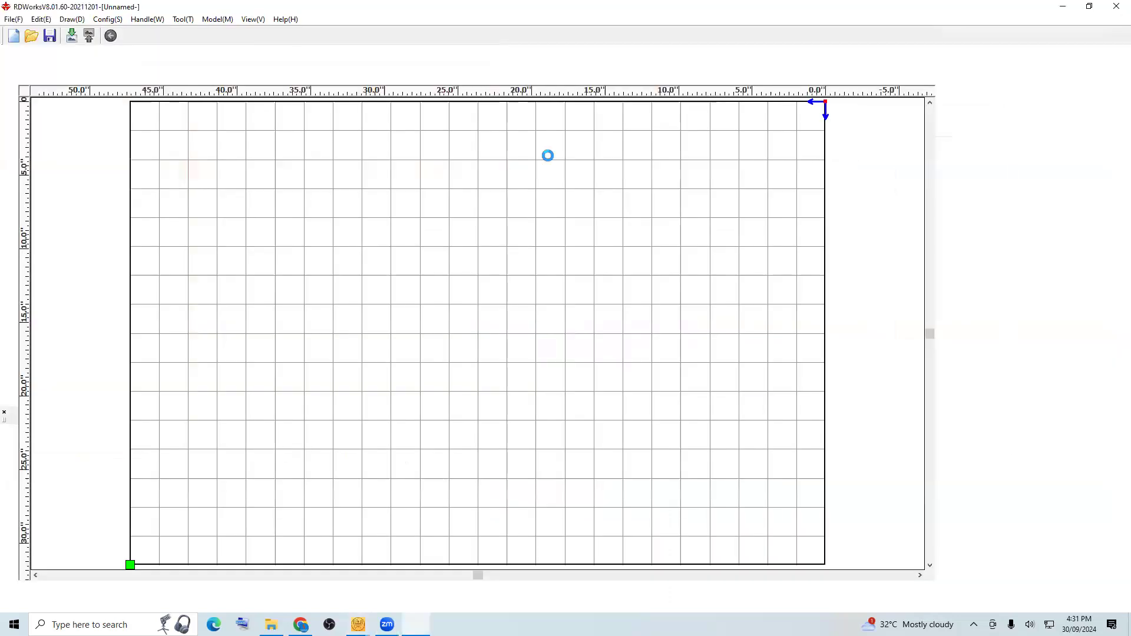
- Close RDWorks, review the flat front pant's seat, thigh and knee rounds, and return to the order form
{"action": "left_click", "coordinate": [1116, 6]}
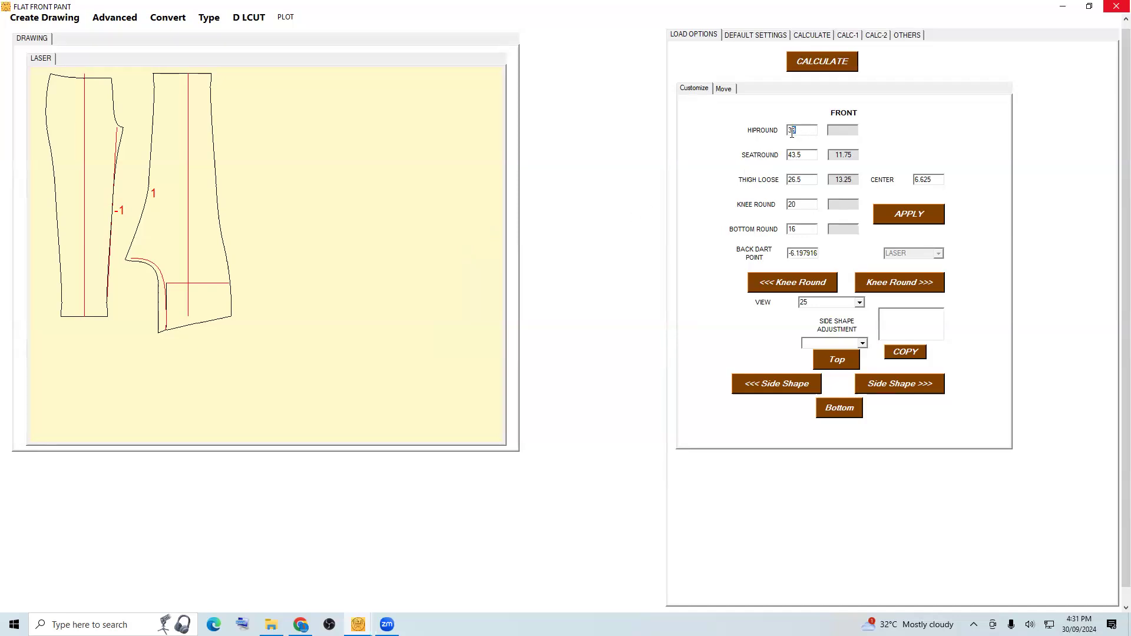
{"action": "double_click", "coordinate": [790, 155]}
{"action": "key", "text": "Tab"}
{"action": "key", "text": "Tab"}
{"action": "left_click", "coordinate": [1063, 6]}
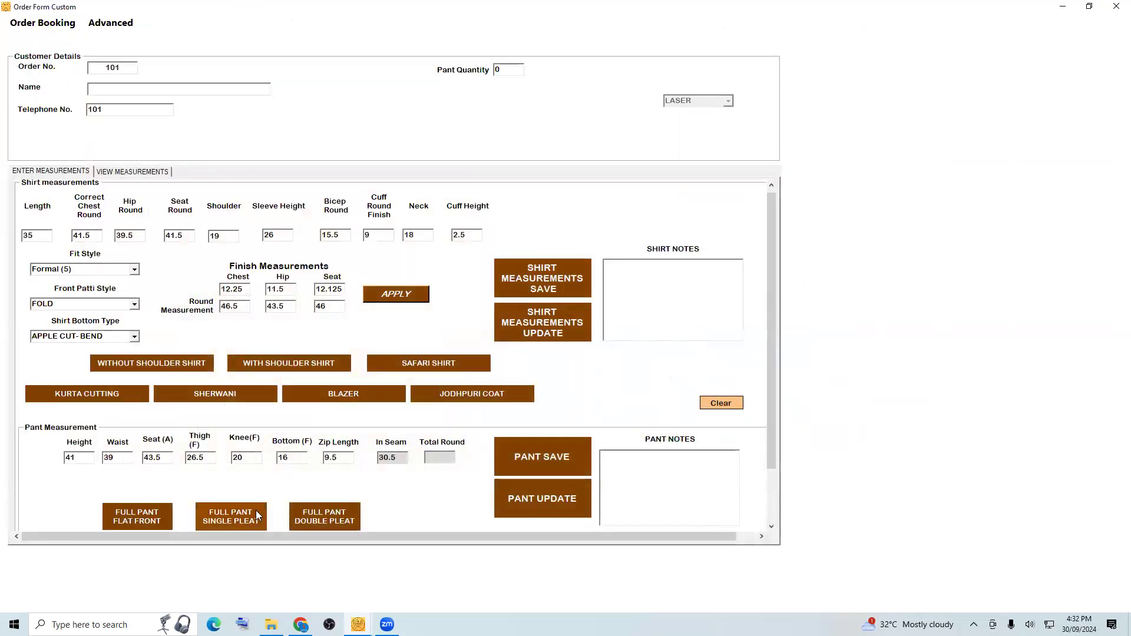
- Open the full pant double pleat pattern from the order form and calculate it
{"action": "left_click", "coordinate": [308, 519]}
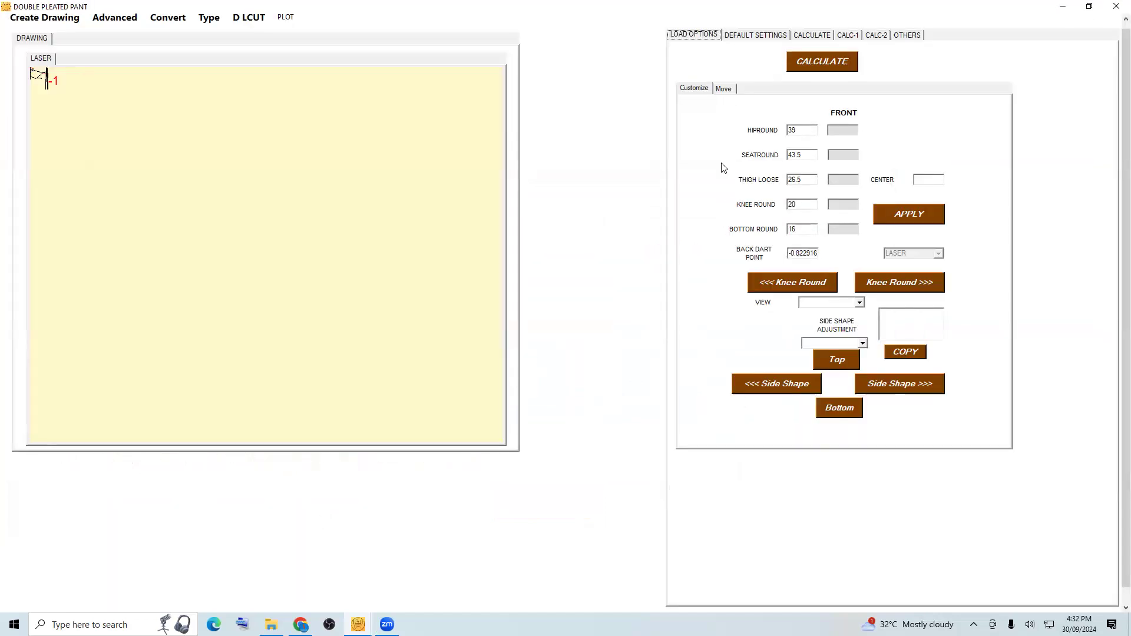
{"action": "left_click", "coordinate": [810, 73]}
{"action": "left_click", "coordinate": [574, 342]}
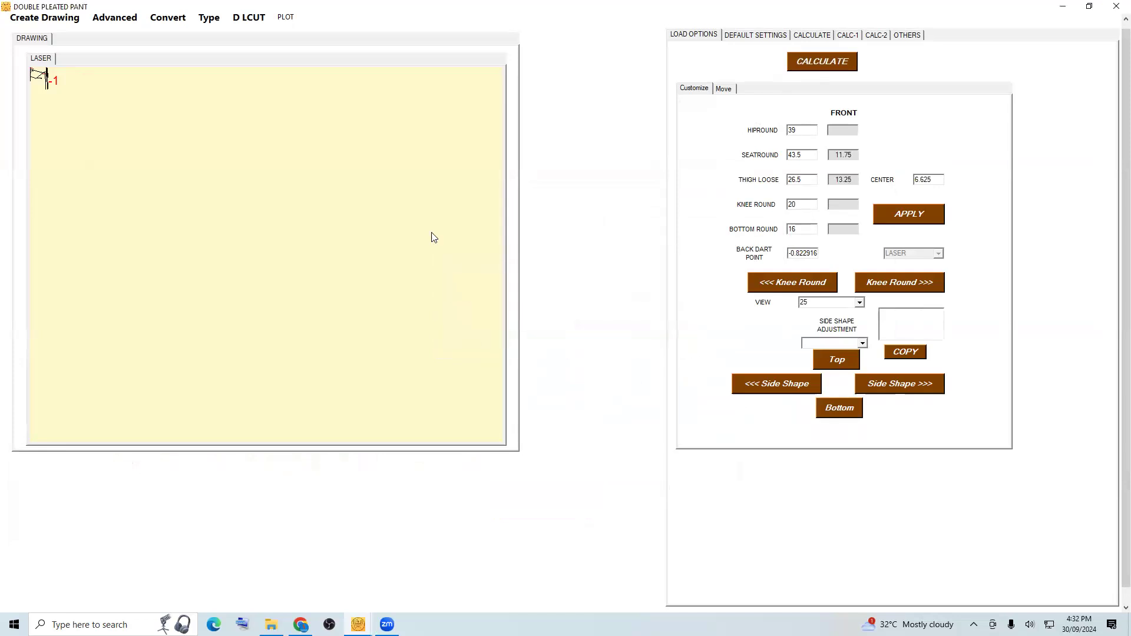
- Send the double pleat pant pattern to laser cutting and import the C_pant file into RDWorks
{"action": "left_click", "coordinate": [248, 17]}
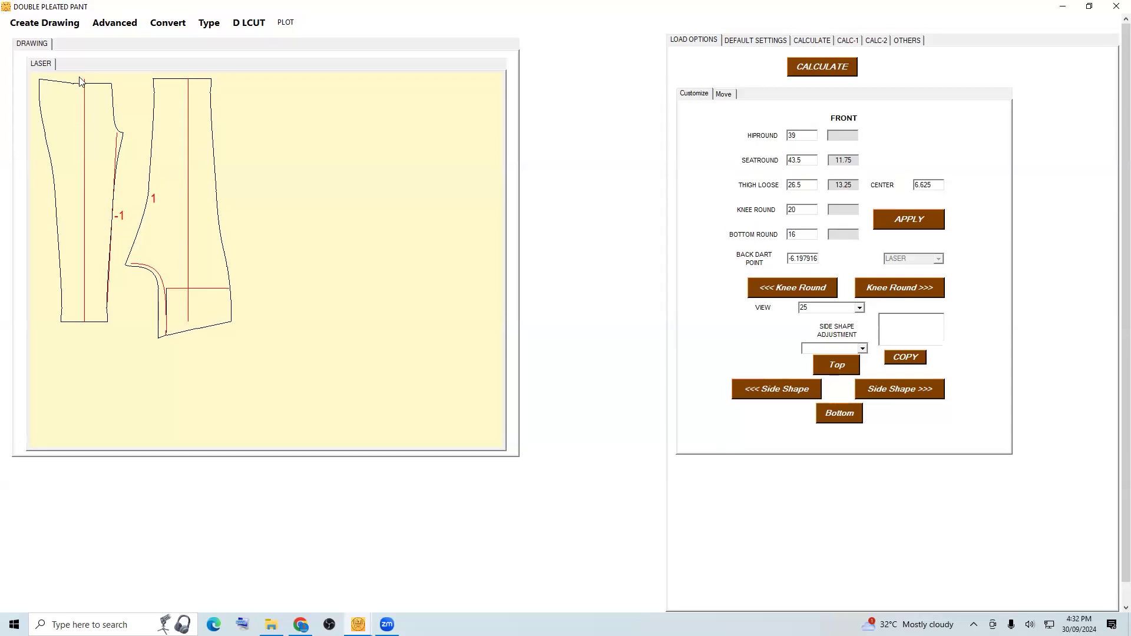
{"action": "left_click", "coordinate": [236, 27]}
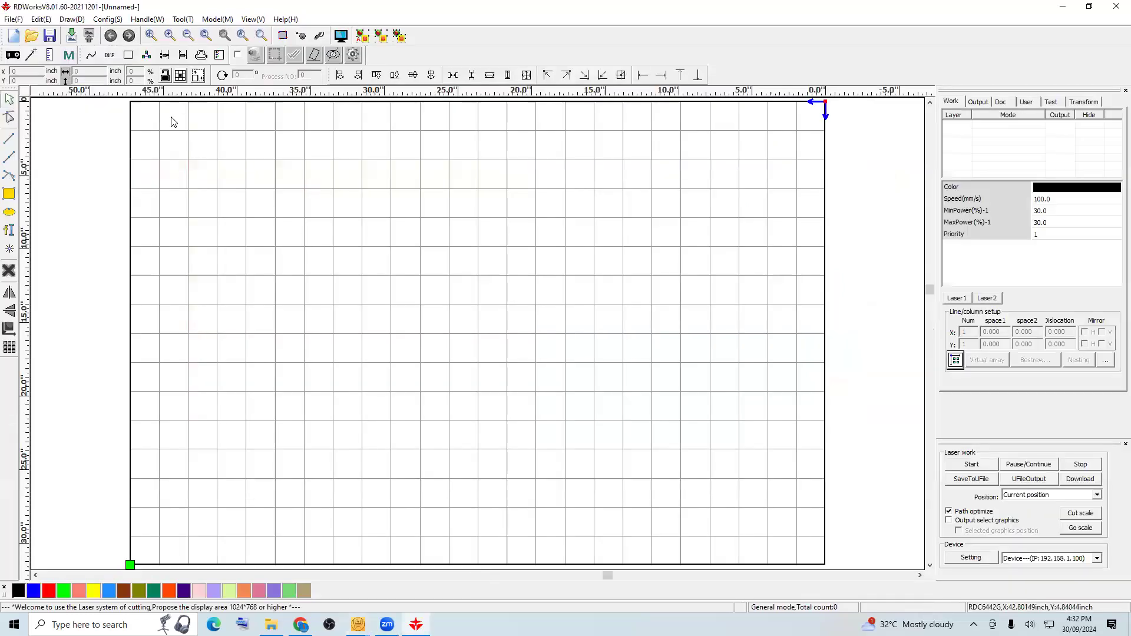
{"action": "left_click", "coordinate": [71, 37]}
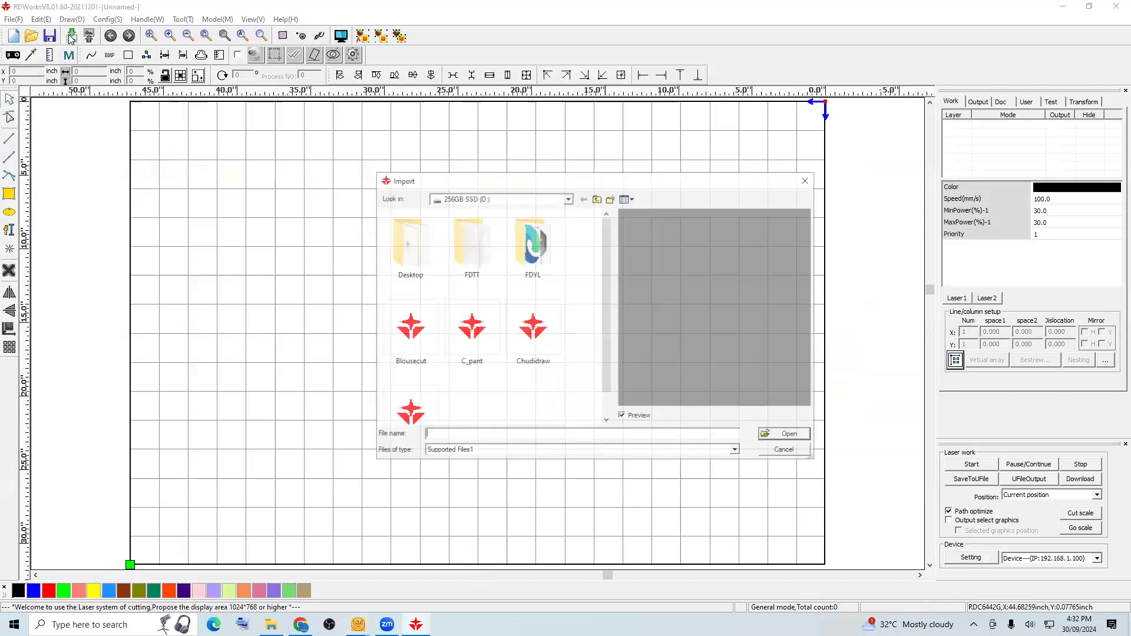
{"action": "left_click", "coordinate": [470, 328]}
{"action": "left_click", "coordinate": [790, 434]}
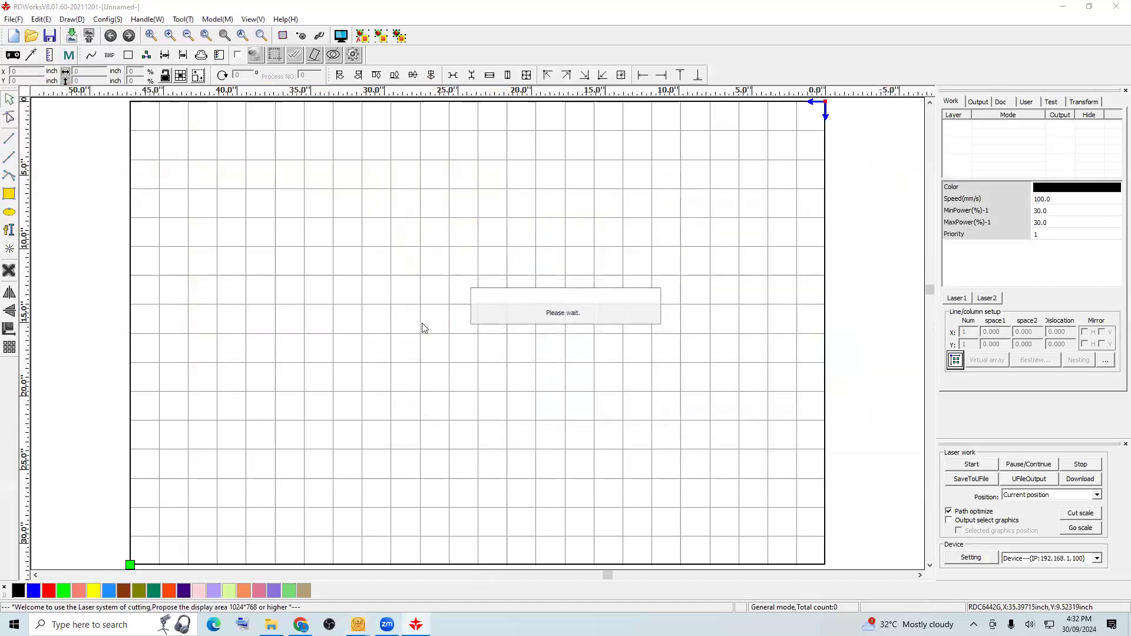
- Examine the waist, crotch, knee and hem notches on the imported pant front and back pieces, and return to the double pleat pattern
{"action": "scroll", "coordinate": [162, 499], "scroll_direction": "up", "scroll_amount": 5}
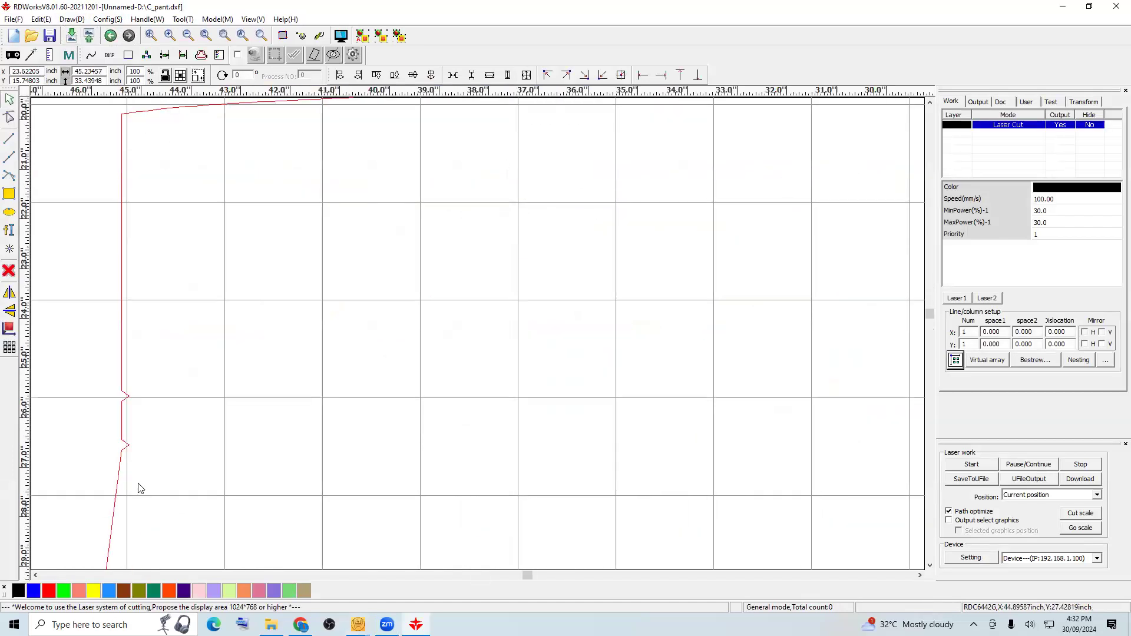
{"action": "left_click", "coordinate": [134, 472]}
{"action": "scroll", "coordinate": [124, 468], "scroll_direction": "down", "scroll_amount": 5}
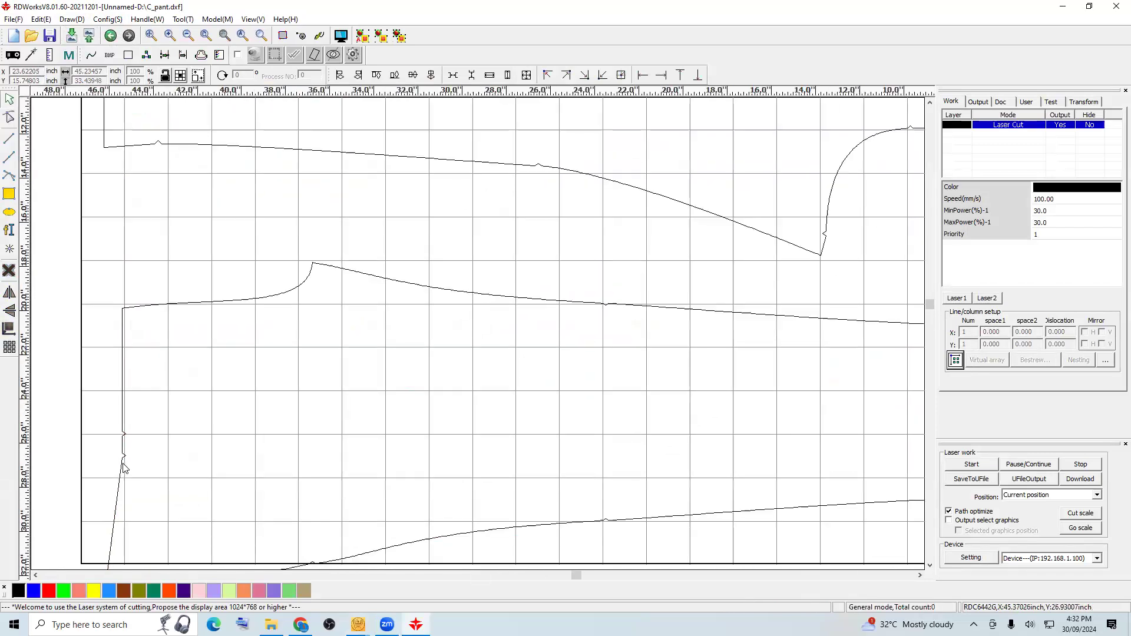
{"action": "left_click_drag", "start_coordinate": [49, 282], "coordinate": [746, 557]}
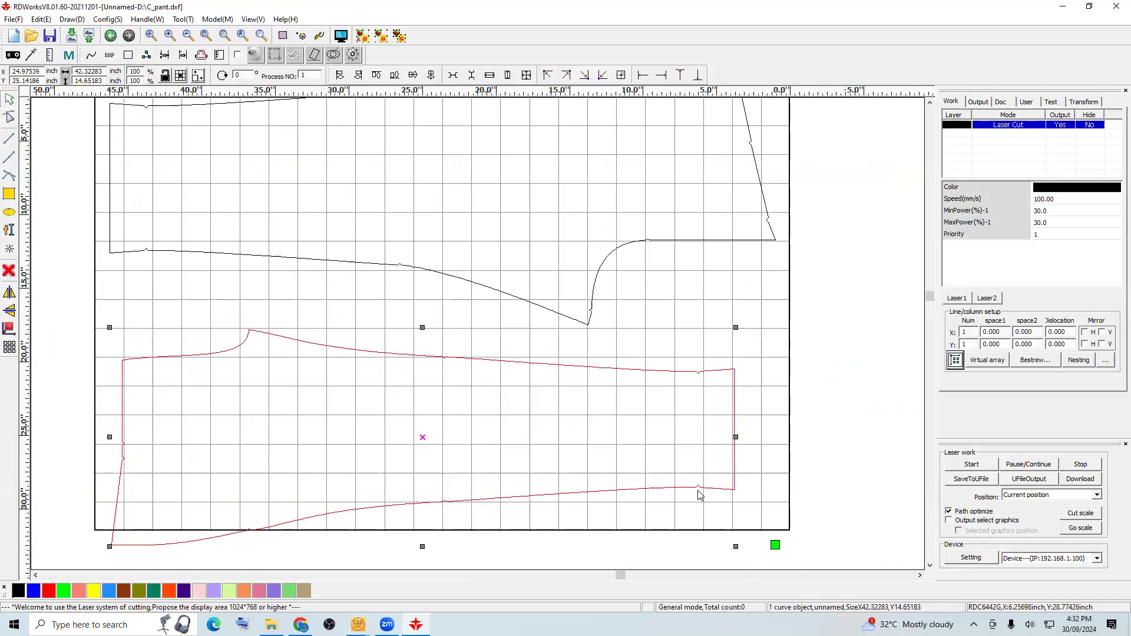
{"action": "scroll", "coordinate": [702, 496], "scroll_direction": "up", "scroll_amount": 5}
{"action": "scroll", "coordinate": [700, 496], "scroll_direction": "down", "scroll_amount": 6}
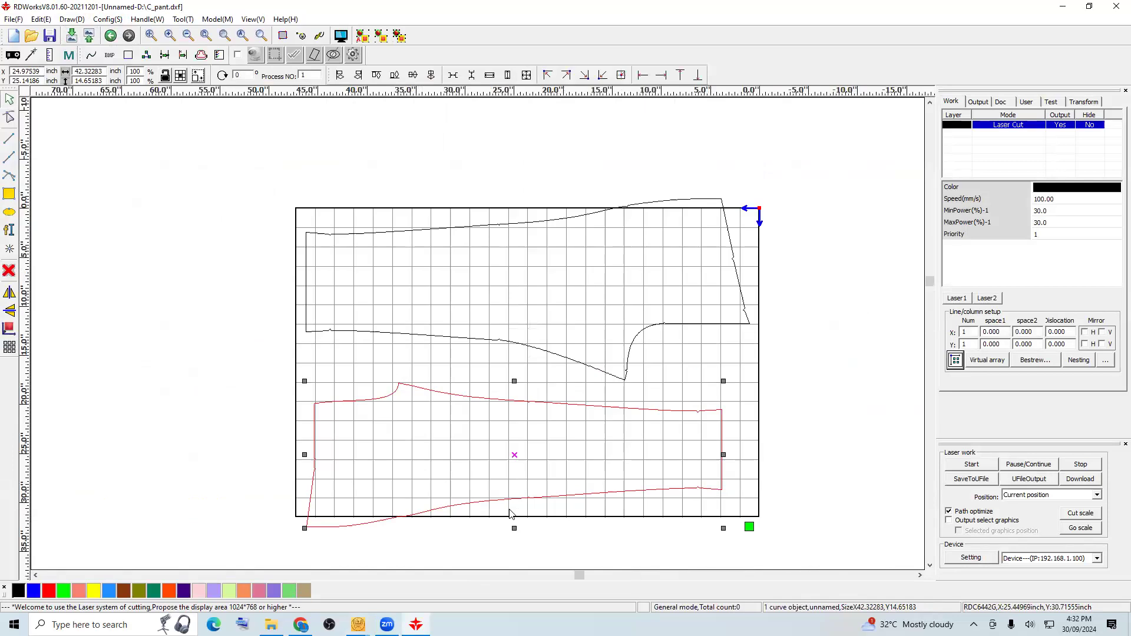
{"action": "scroll", "coordinate": [510, 512], "scroll_direction": "up", "scroll_amount": 4}
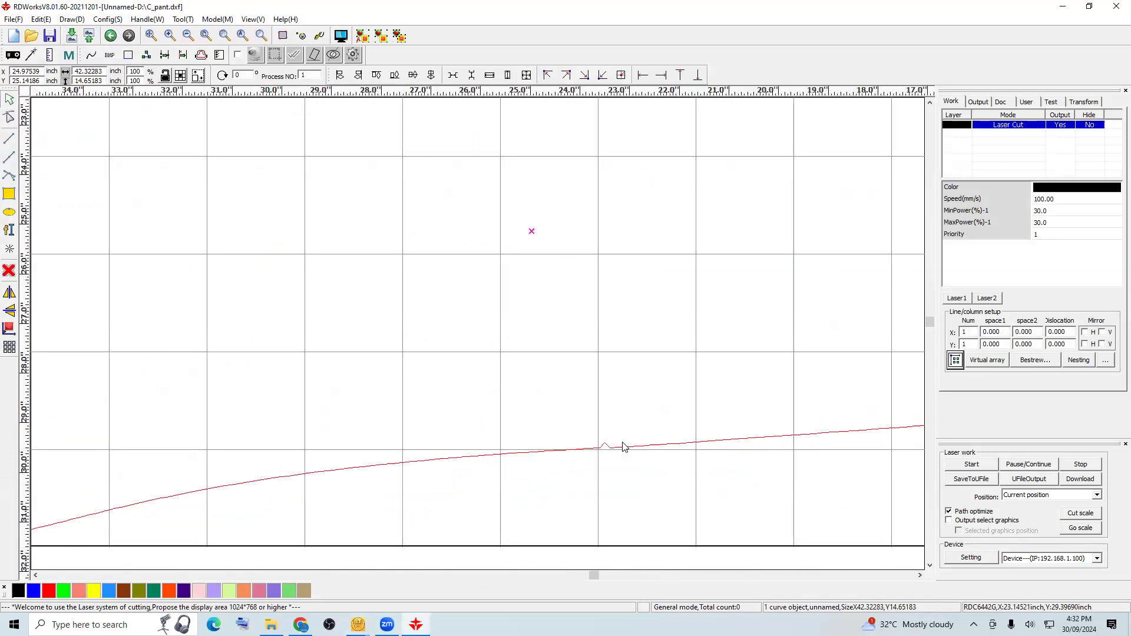
{"action": "scroll", "coordinate": [624, 446], "scroll_direction": "down", "scroll_amount": 6}
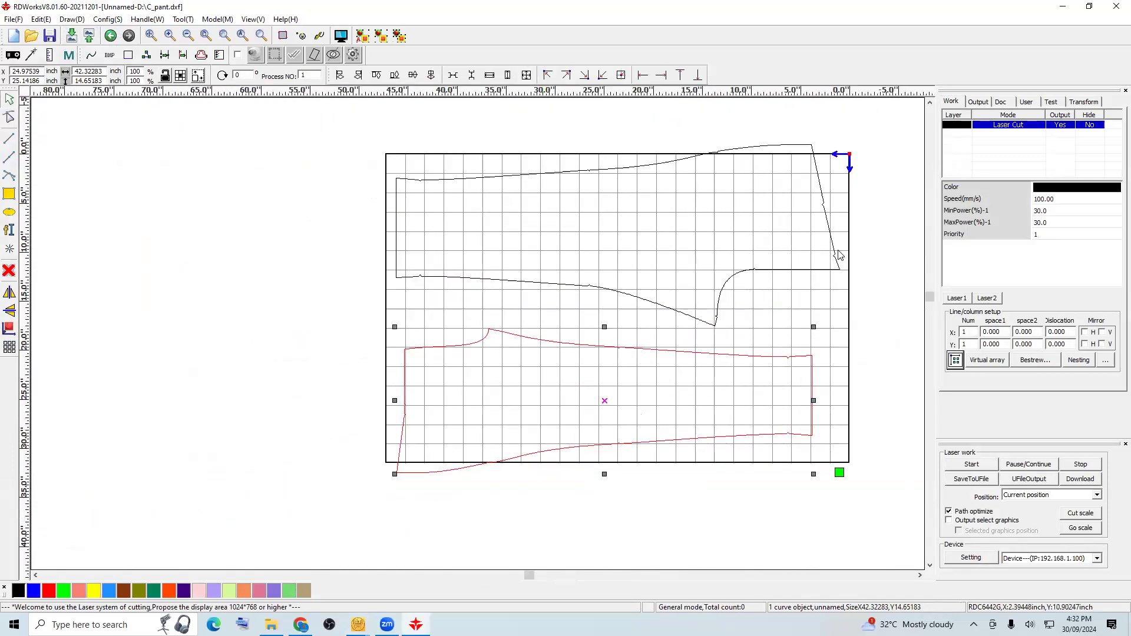
{"action": "scroll", "coordinate": [846, 212], "scroll_direction": "up", "scroll_amount": 5}
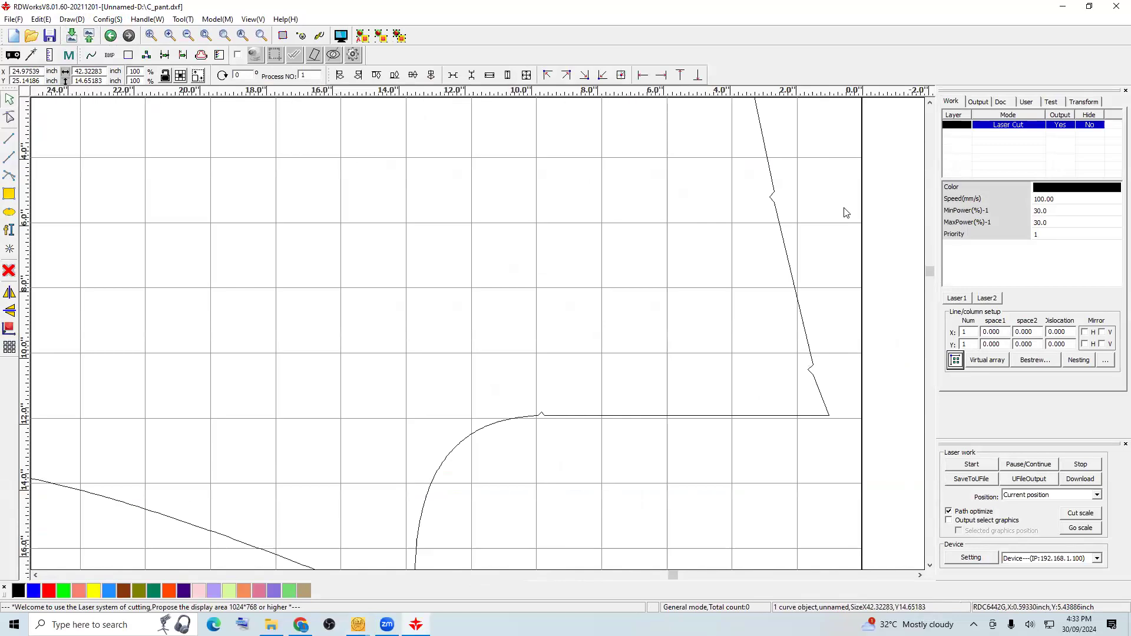
{"action": "scroll", "coordinate": [845, 211], "scroll_direction": "up", "scroll_amount": 2}
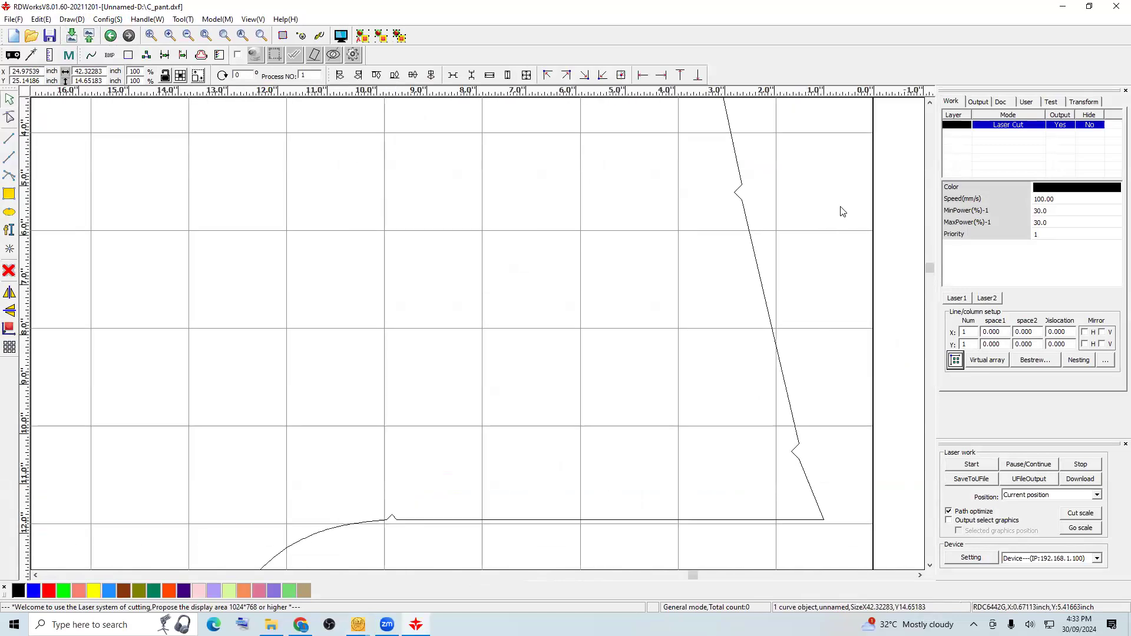
{"action": "scroll", "coordinate": [843, 213], "scroll_direction": "down", "scroll_amount": 10}
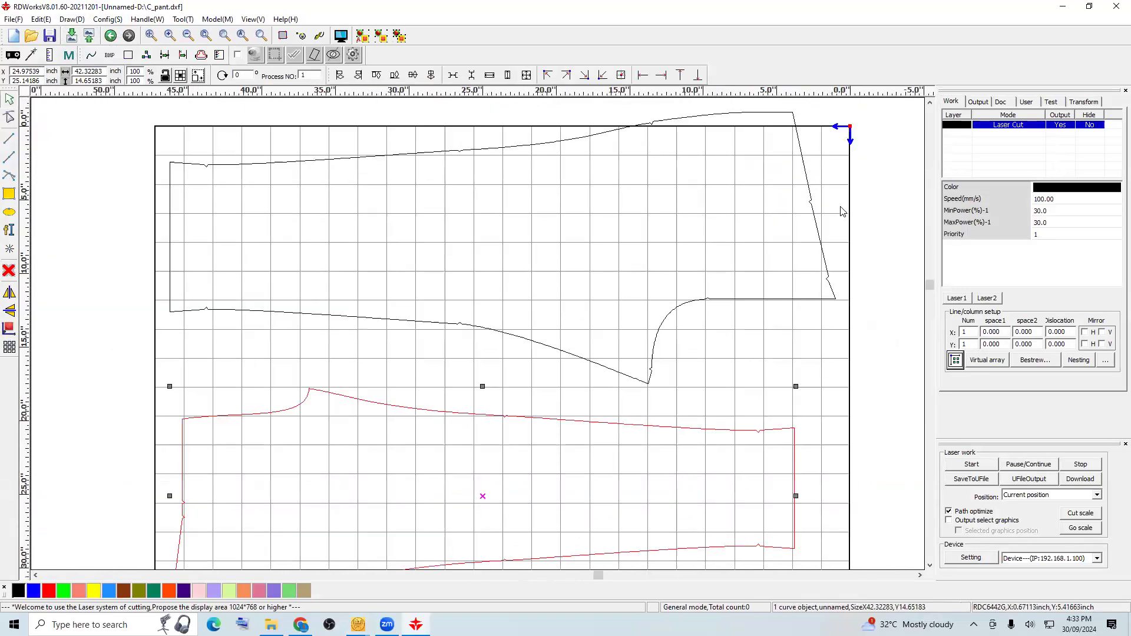
{"action": "left_click", "coordinate": [205, 35]}
{"action": "left_click", "coordinate": [518, 278]}
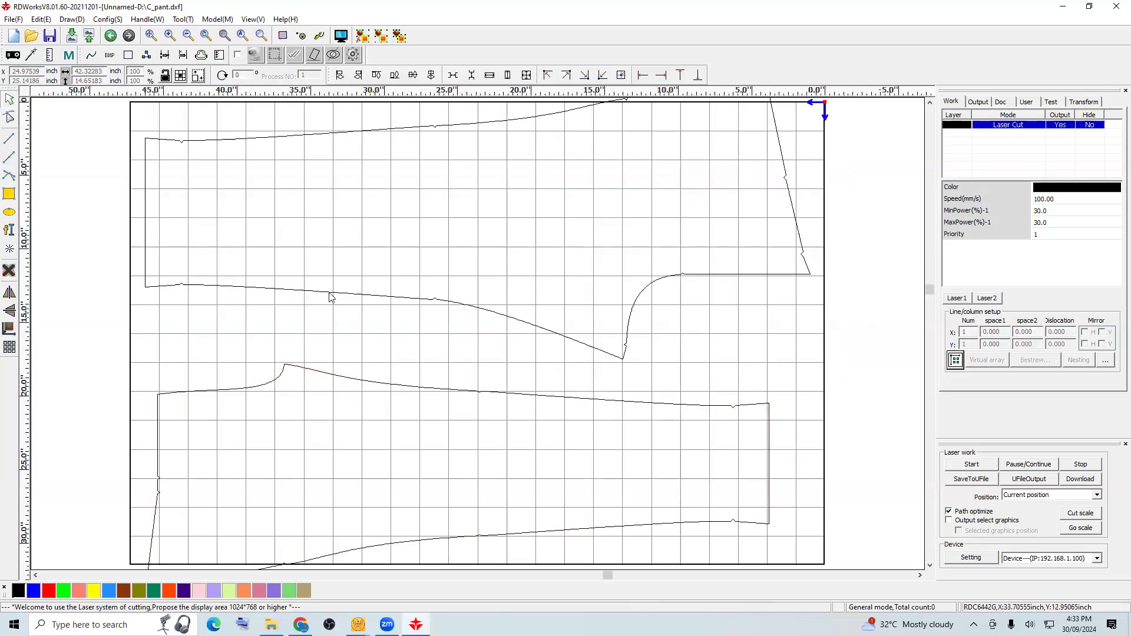
{"action": "left_click", "coordinate": [1063, 10]}
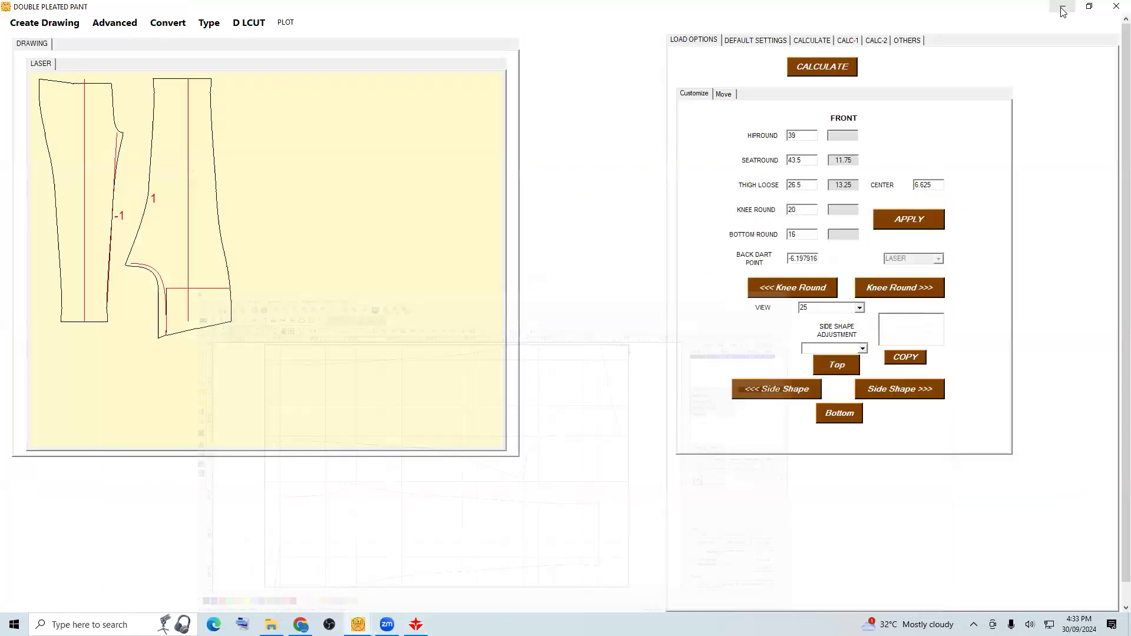
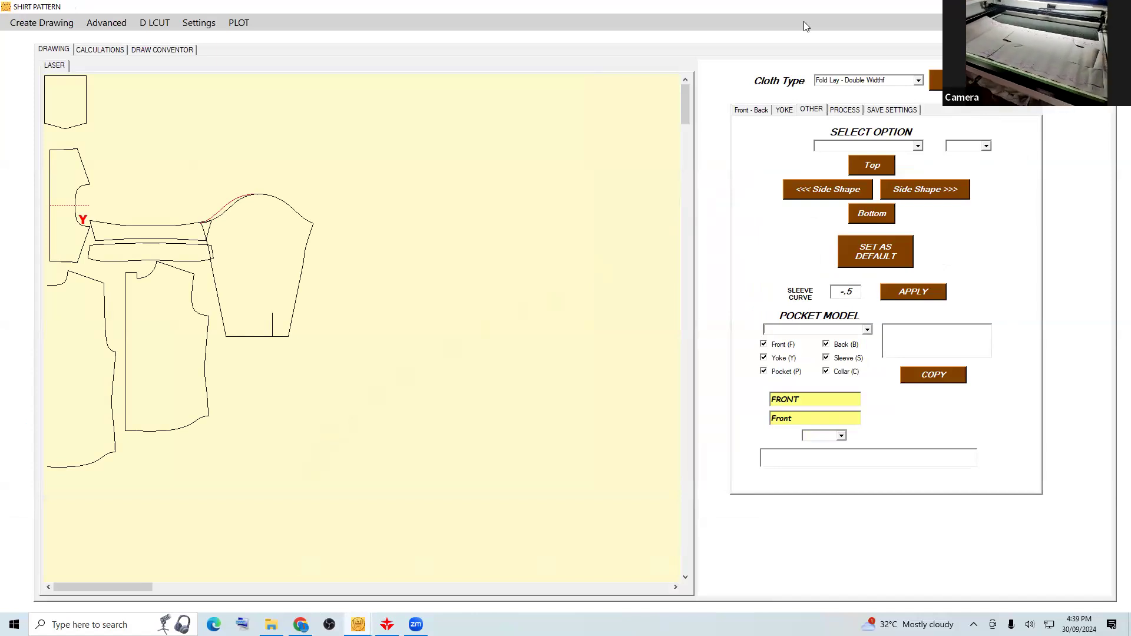
- Review the shirt pattern's front-back finish measurements and back arm round, and return to the order form
{"action": "left_click", "coordinate": [743, 111]}
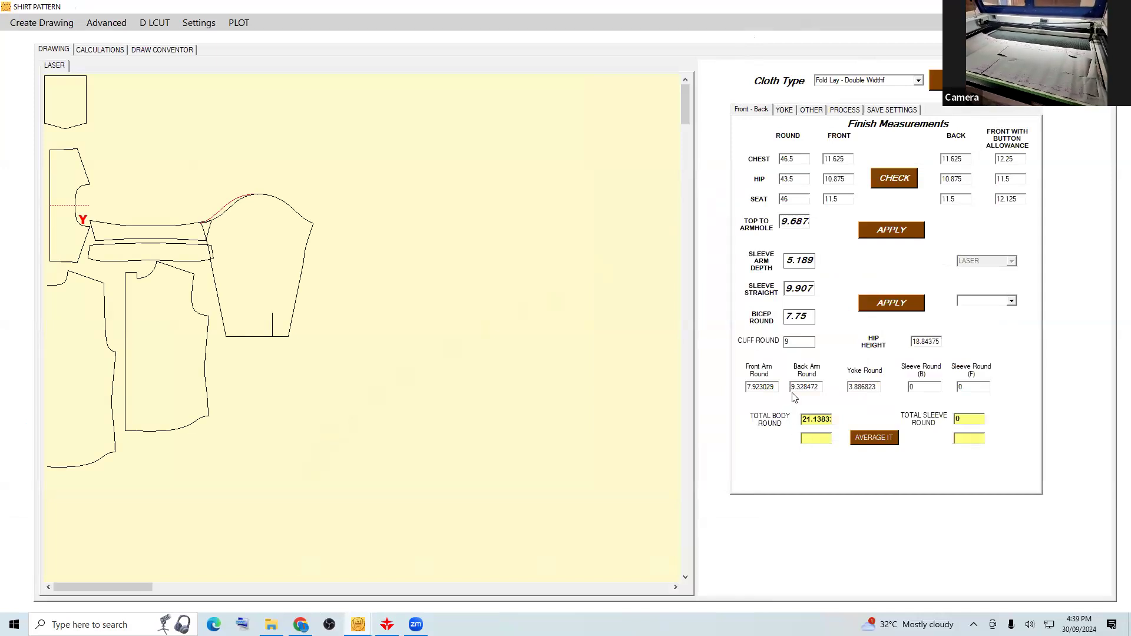
{"action": "left_click_drag", "start_coordinate": [791, 387], "coordinate": [823, 390]}
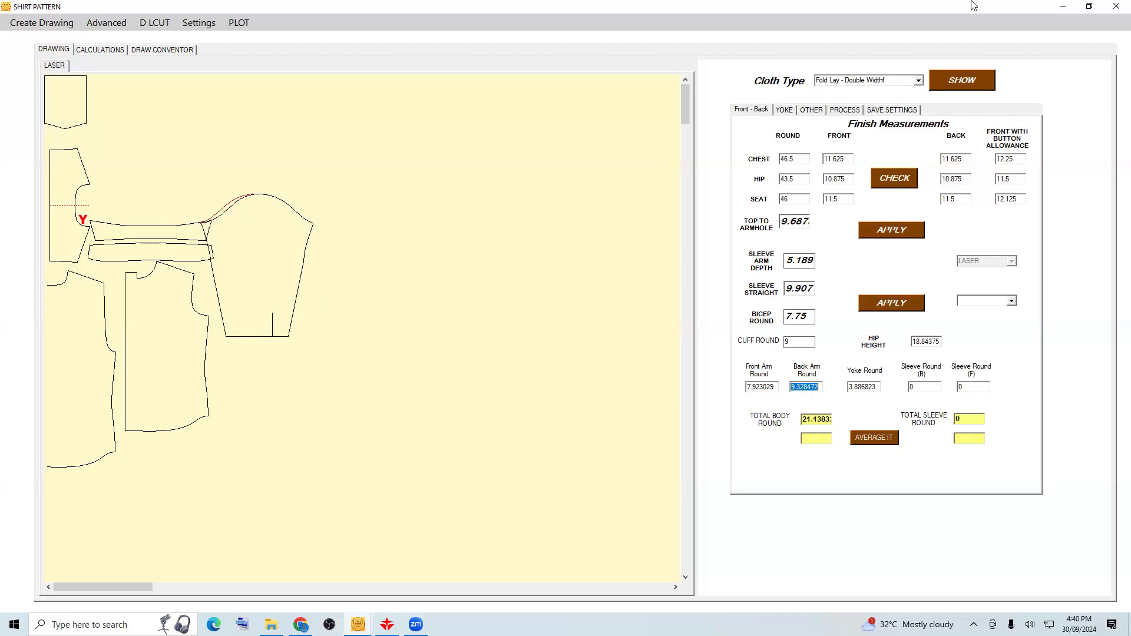
{"action": "left_click", "coordinate": [1061, 8]}
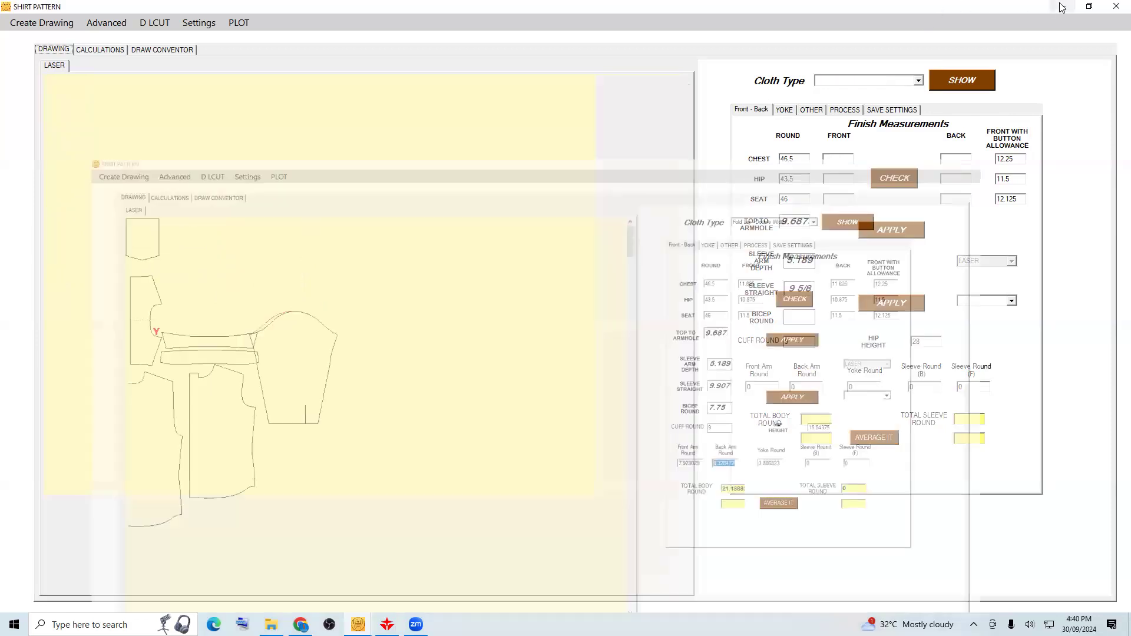
{"action": "left_click", "coordinate": [1061, 7]}
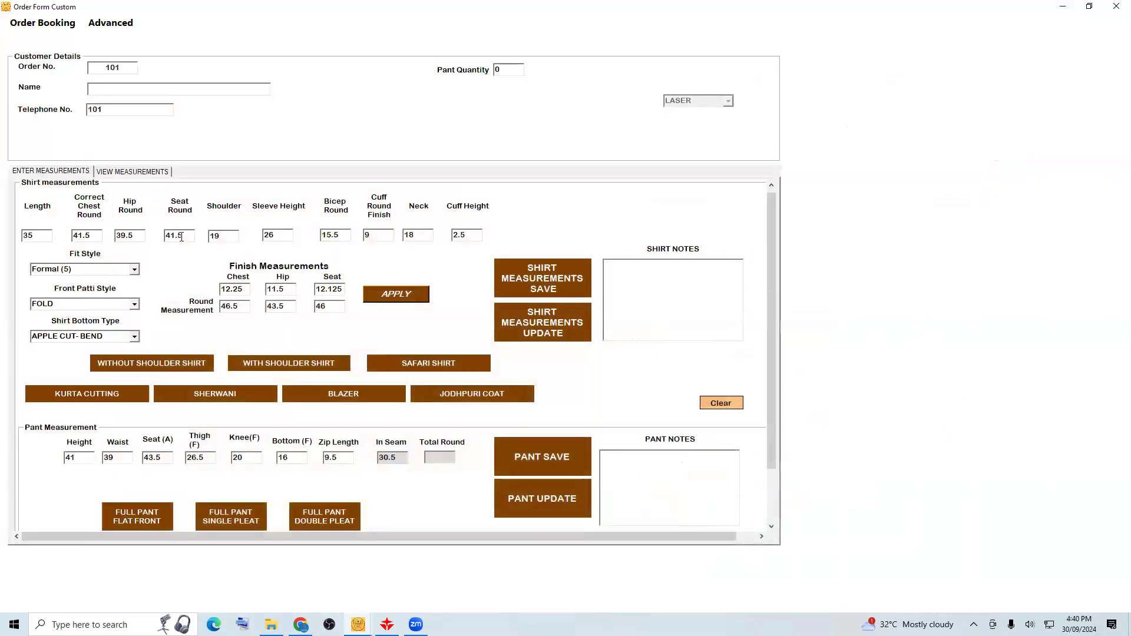
- Set the shirt's hip round to 43 with Slim (4) fit style and FOLD front patti style
{"action": "type", "text": "43"}
{"action": "key", "text": "Tab"}
{"action": "key", "text": "Tab"}
{"action": "left_click", "coordinate": [135, 270]}
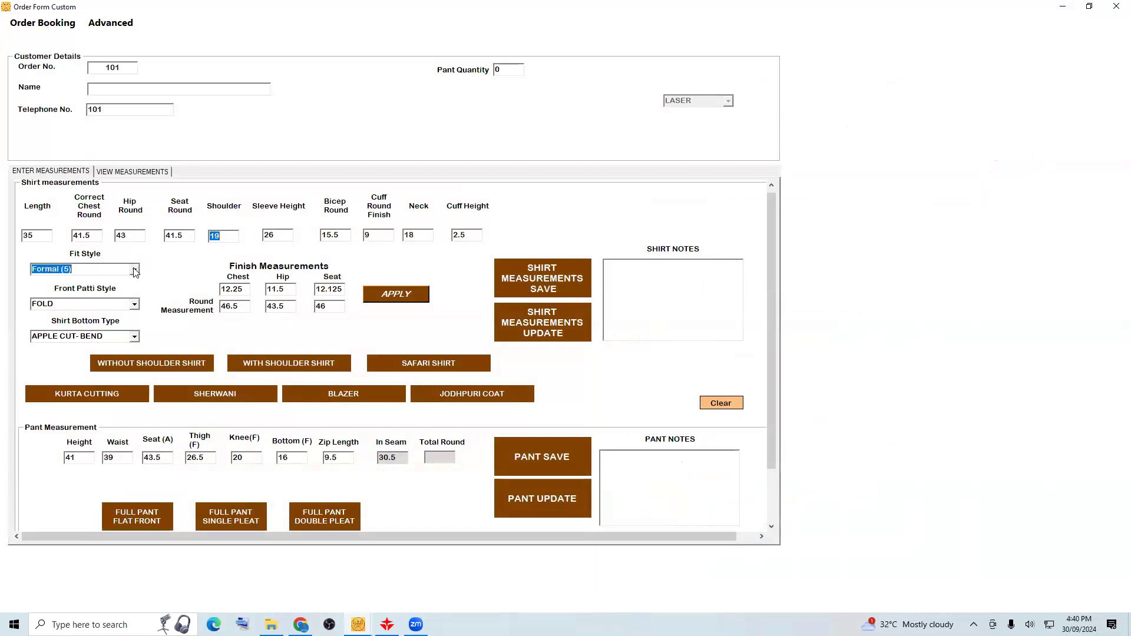
{"action": "left_click", "coordinate": [134, 270]}
{"action": "left_click", "coordinate": [135, 271]}
{"action": "left_click", "coordinate": [134, 271]}
{"action": "left_click", "coordinate": [138, 292]}
{"action": "left_click", "coordinate": [135, 305]}
{"action": "left_click", "coordinate": [134, 311]}
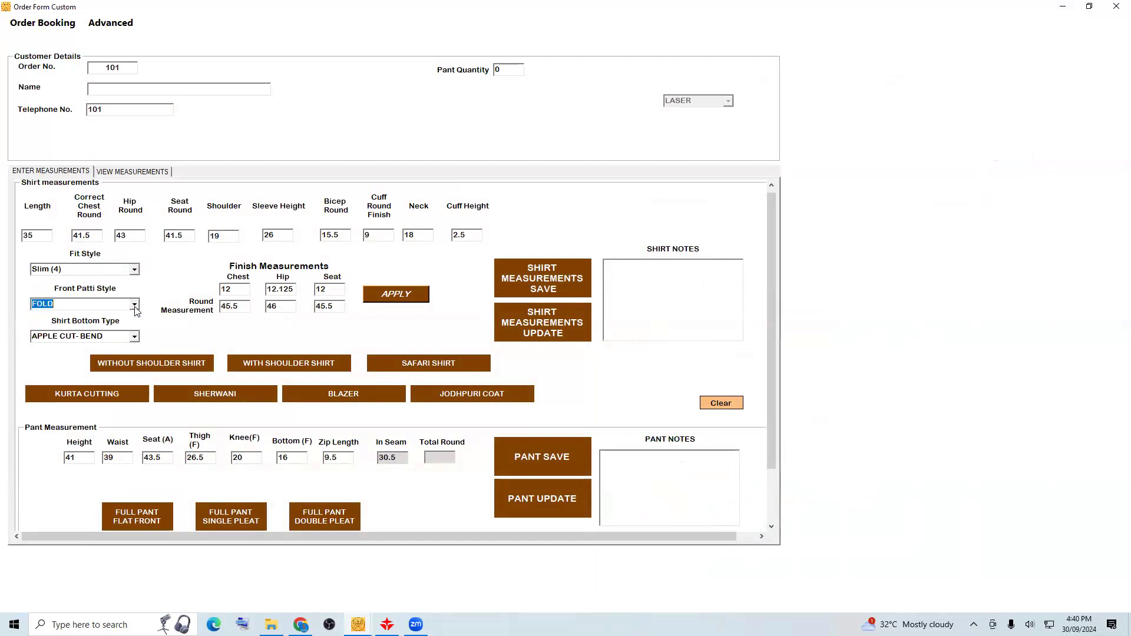
- Generate the with-shoulder shirt pattern for the slim fit, view it and close the pattern window
{"action": "left_click", "coordinate": [316, 363]}
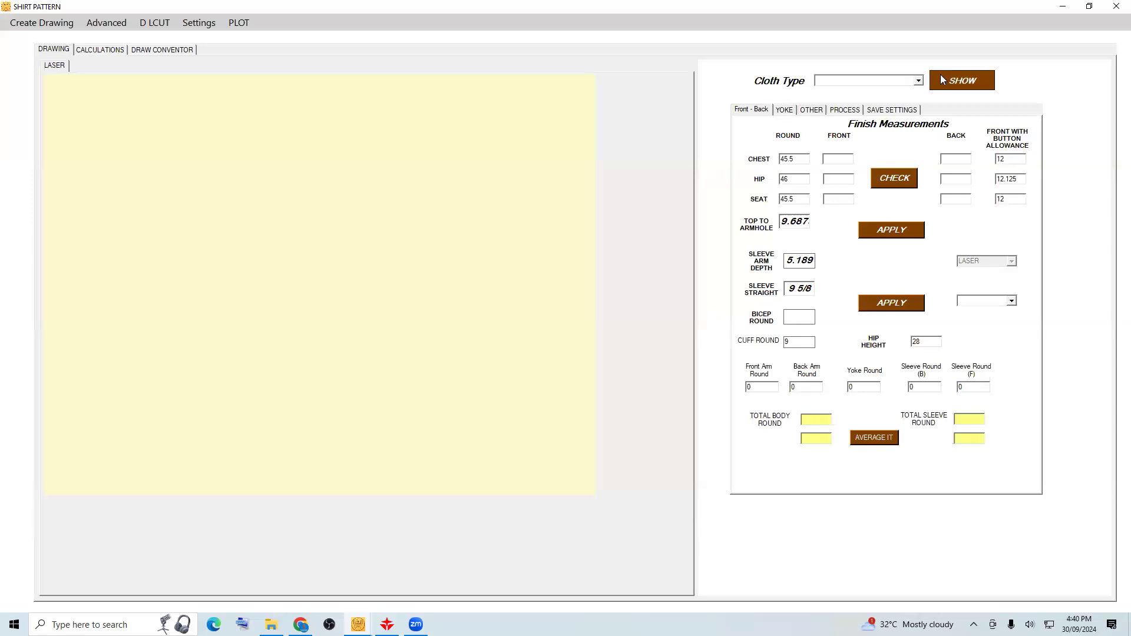
{"action": "left_click", "coordinate": [941, 76]}
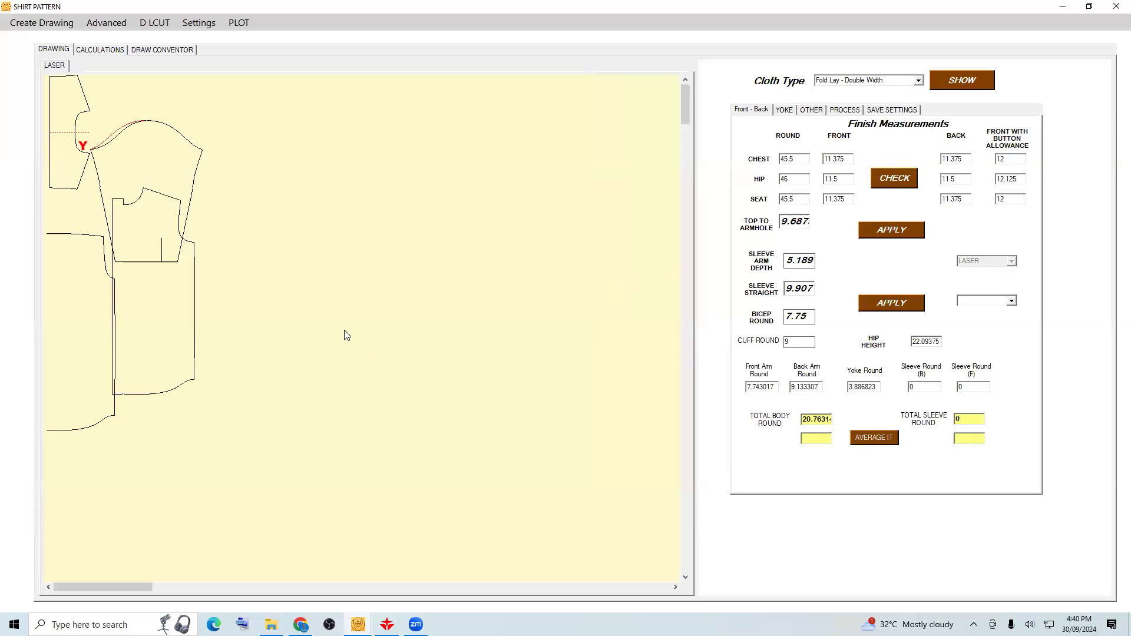
{"action": "left_click", "coordinate": [1115, 6]}
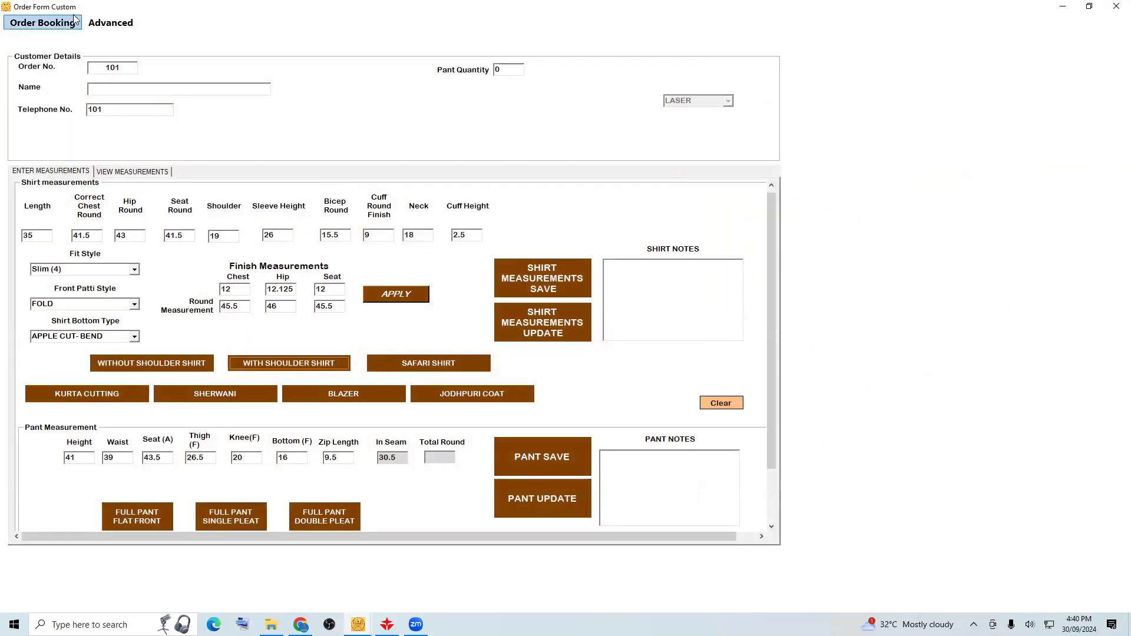
- Reload the shirt trial measurements with Comfort (6) fit style and FOLD front patti style
{"action": "left_click", "coordinate": [111, 23]}
{"action": "mouse_move", "coordinate": [194, 38]}
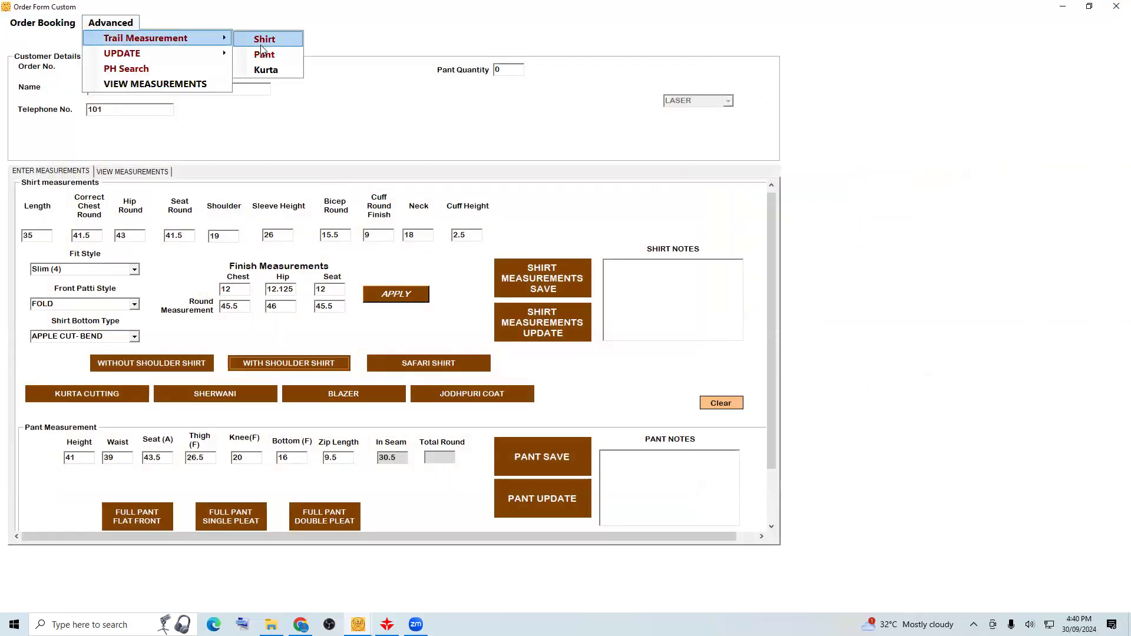
{"action": "left_click", "coordinate": [262, 43]}
{"action": "left_click", "coordinate": [130, 297]}
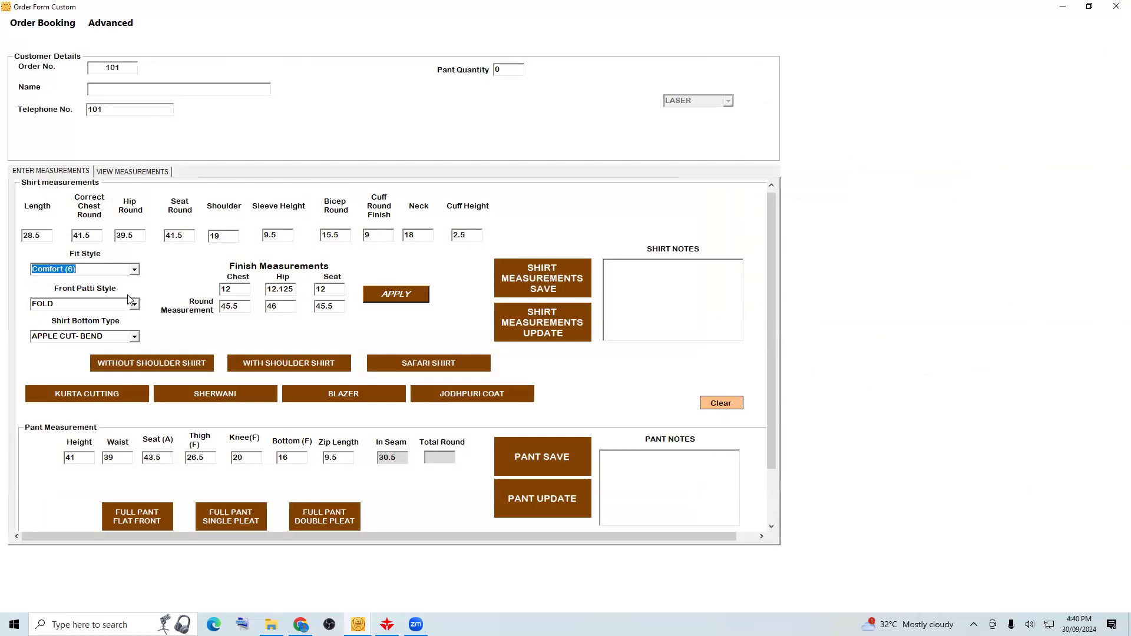
{"action": "left_click", "coordinate": [134, 303]}
{"action": "left_click", "coordinate": [125, 324]}
{"action": "left_click", "coordinate": [127, 303]}
{"action": "left_click", "coordinate": [123, 325]}
- Set the hip round to 43 and choose Formal (5) fit style with FOLD front patti style
{"action": "left_click", "coordinate": [130, 236]}
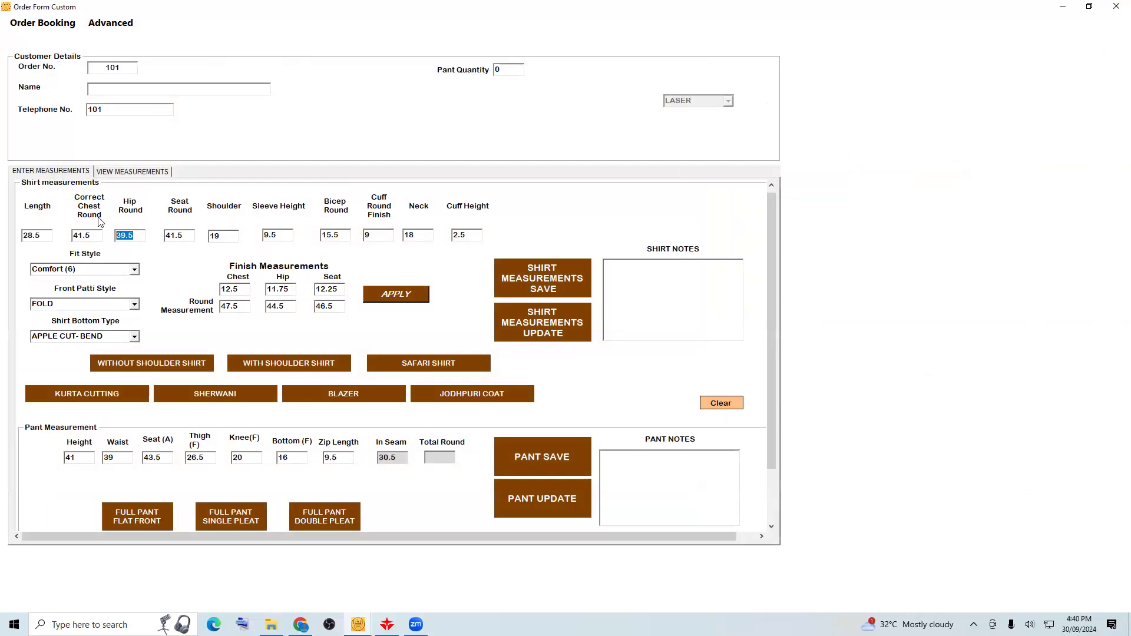
{"action": "type", "text": "43"}
{"action": "left_click", "coordinate": [135, 271]}
{"action": "left_click", "coordinate": [135, 271]}
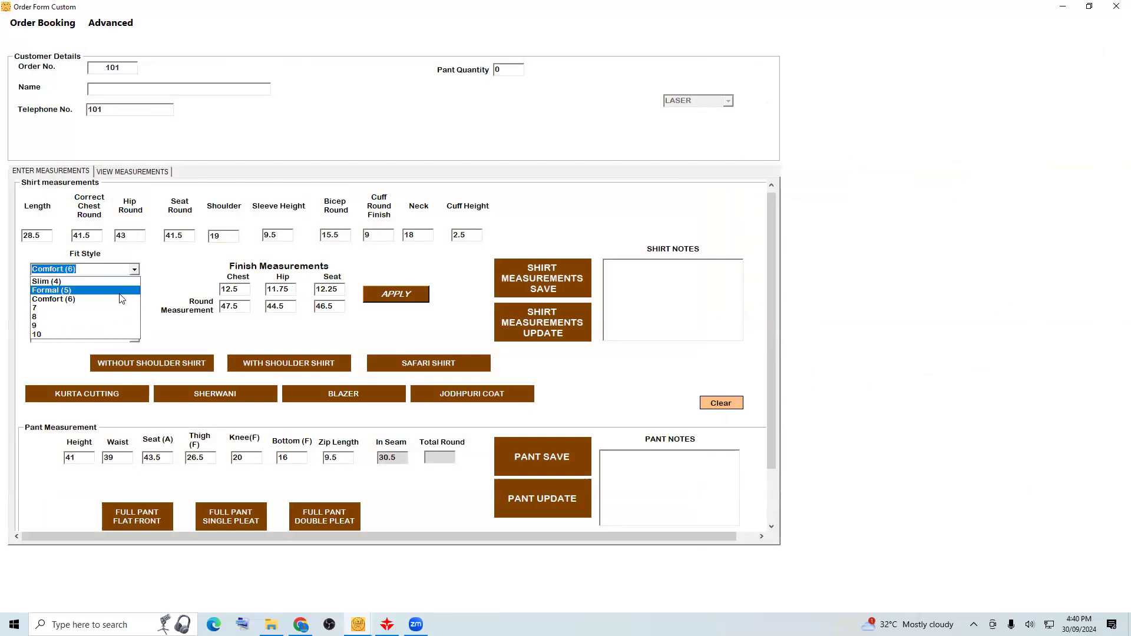
{"action": "left_click", "coordinate": [123, 291]}
{"action": "left_click", "coordinate": [135, 305]}
{"action": "left_click", "coordinate": [135, 317]}
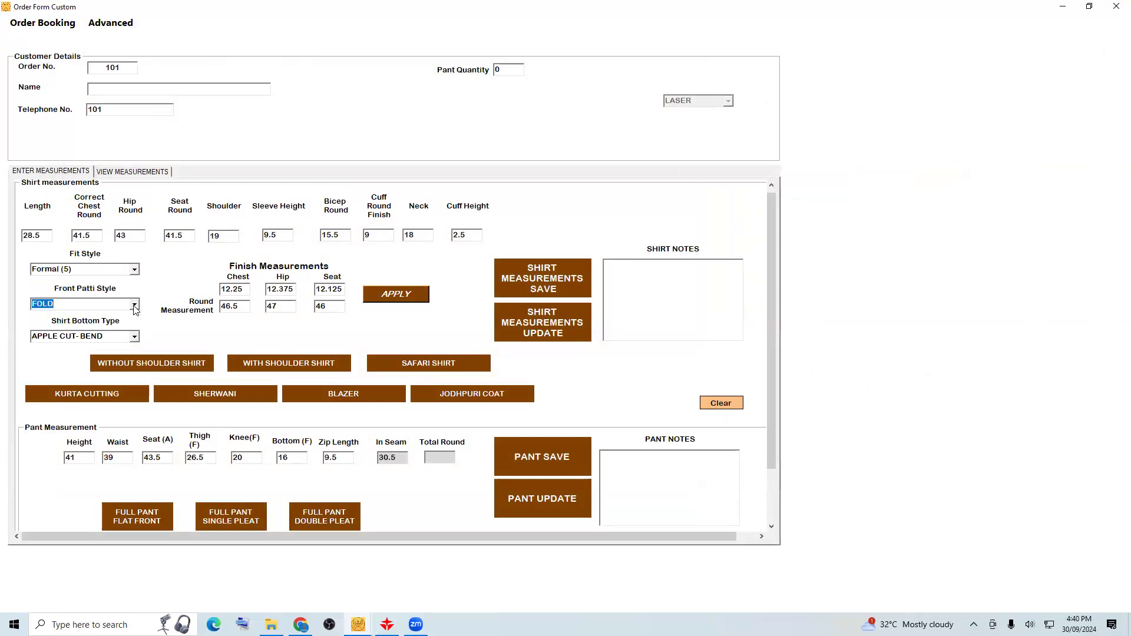
- Generate the with-shoulder shirt pattern for the formal fit and dismiss the message
{"action": "left_click", "coordinate": [264, 355]}
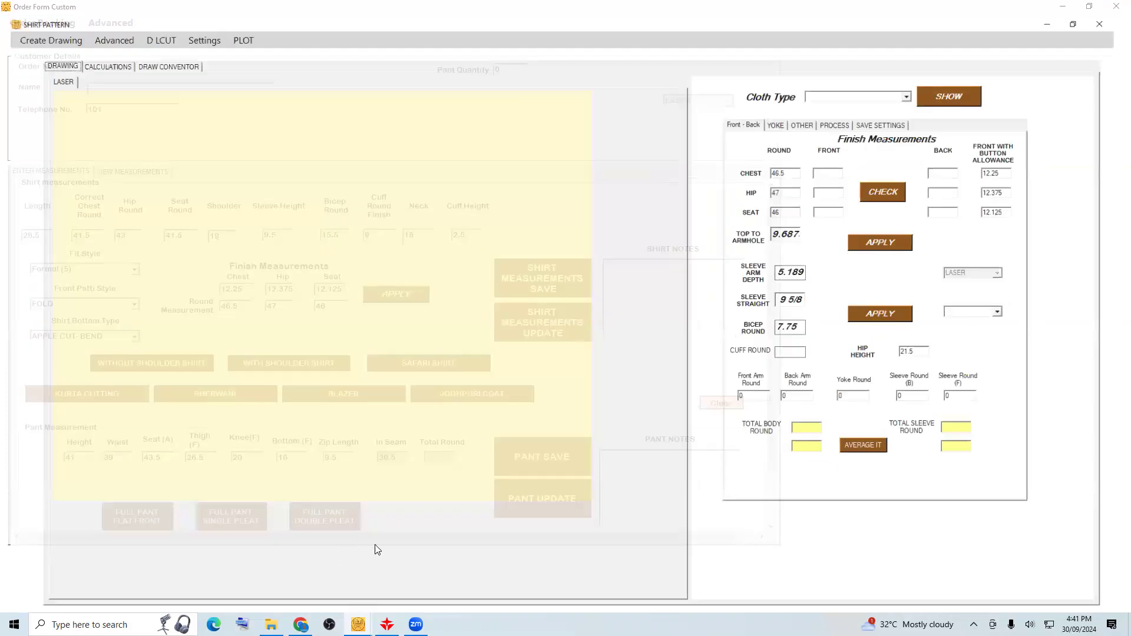
{"action": "left_click", "coordinate": [963, 81]}
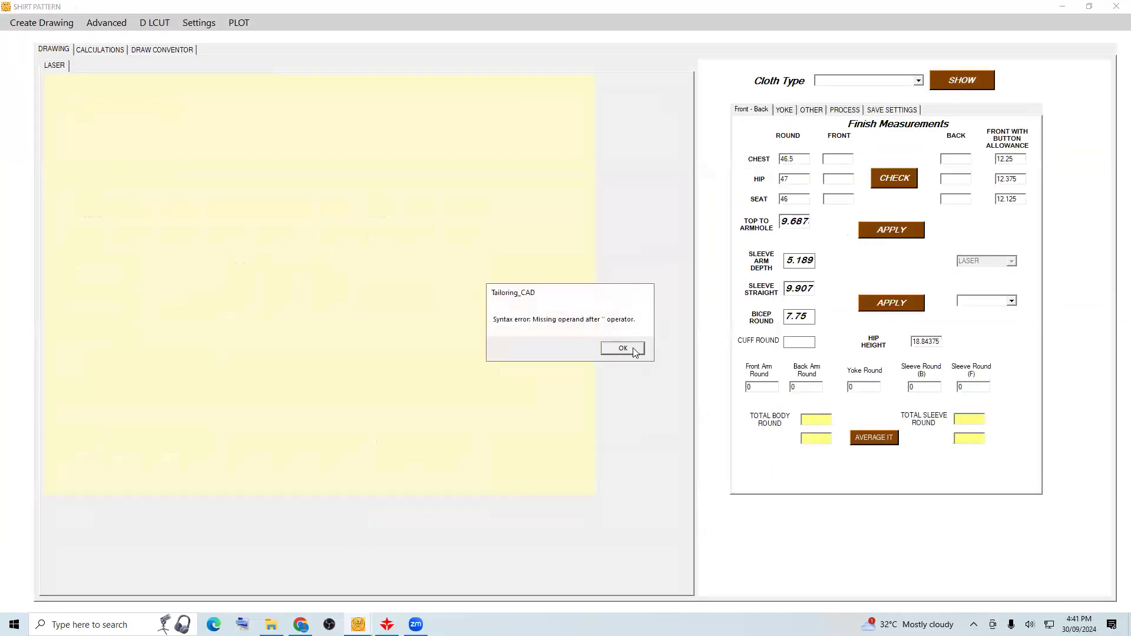
{"action": "left_click", "coordinate": [622, 349]}
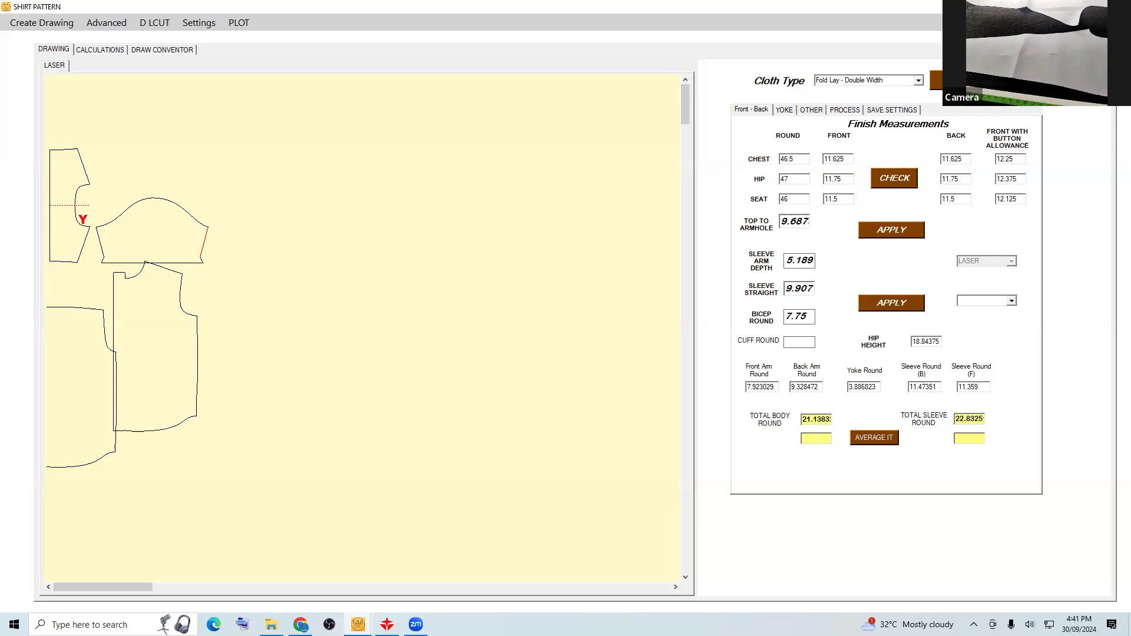
- Go to the desktop and launch the tailoring print program from its shortcut
{"action": "key", "text": "Escape"}
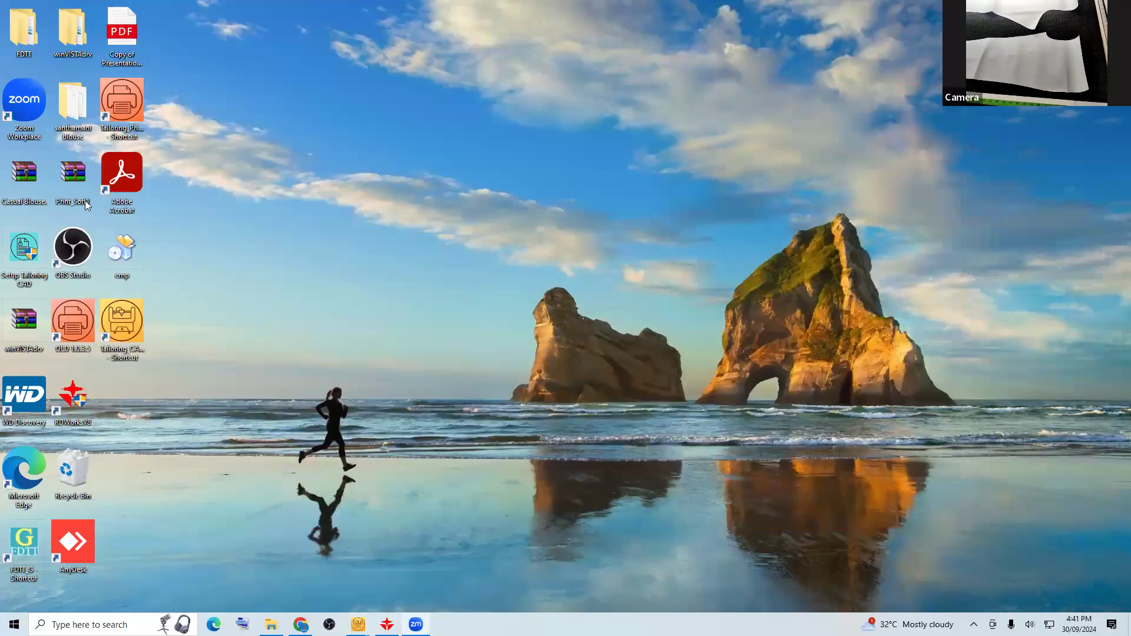
{"action": "double_click", "coordinate": [109, 119]}
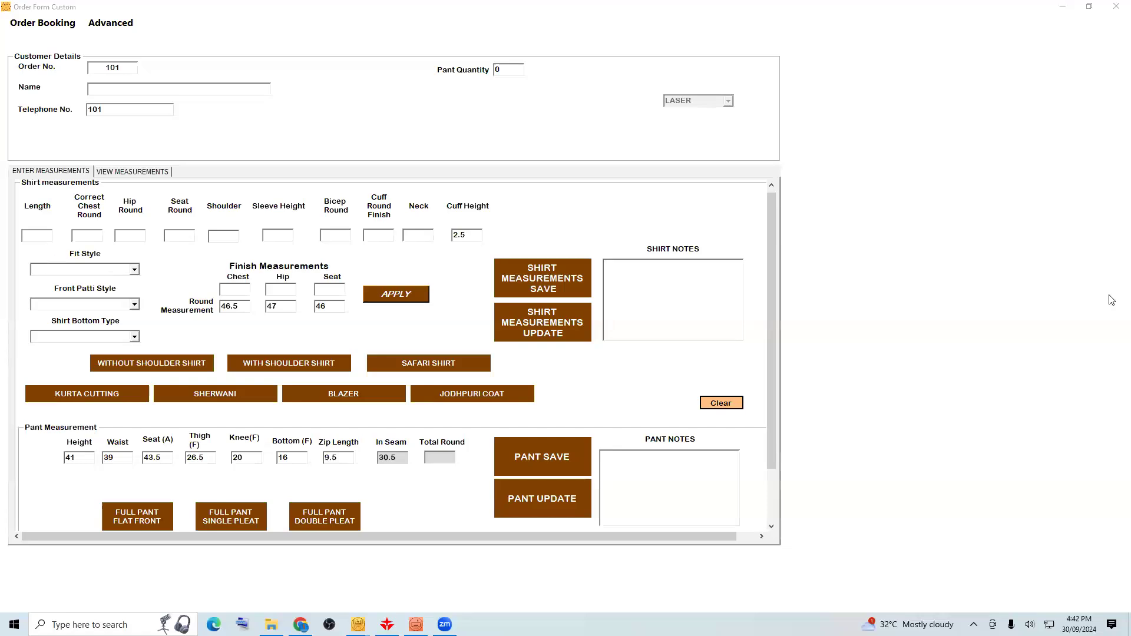
- Clear the pant measurements and enter height 38, waist 40, actual seat 38, finish thigh 25 and finish knee 18
{"action": "left_click_drag", "start_coordinate": [773, 414], "coordinate": [654, 485]}
{"action": "left_click", "coordinate": [652, 480]}
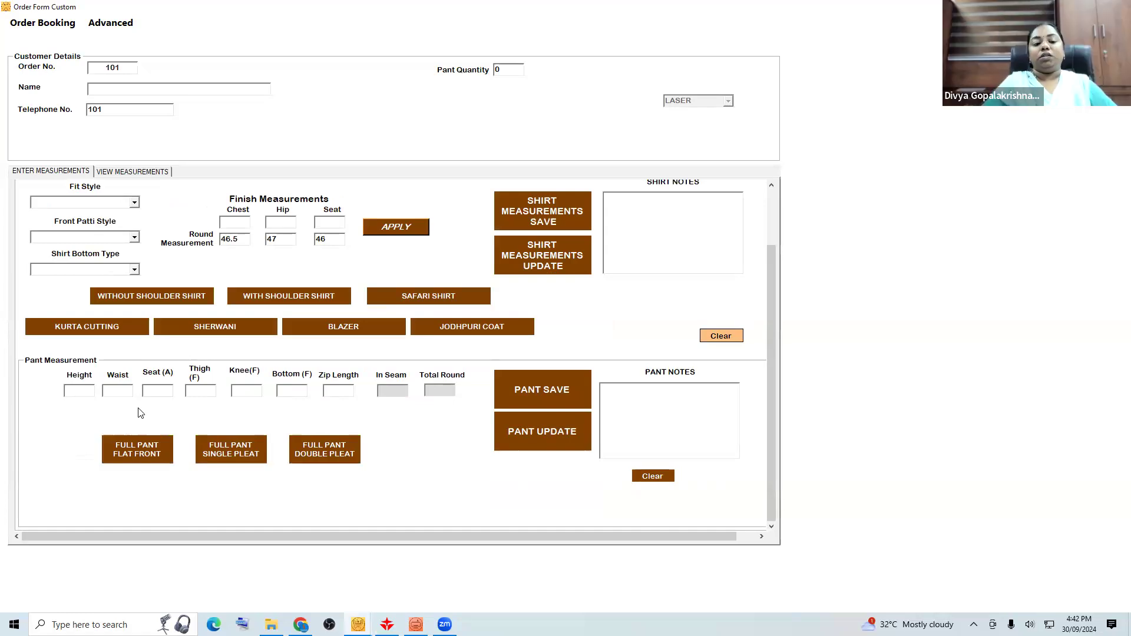
{"action": "type", "text": "38"}
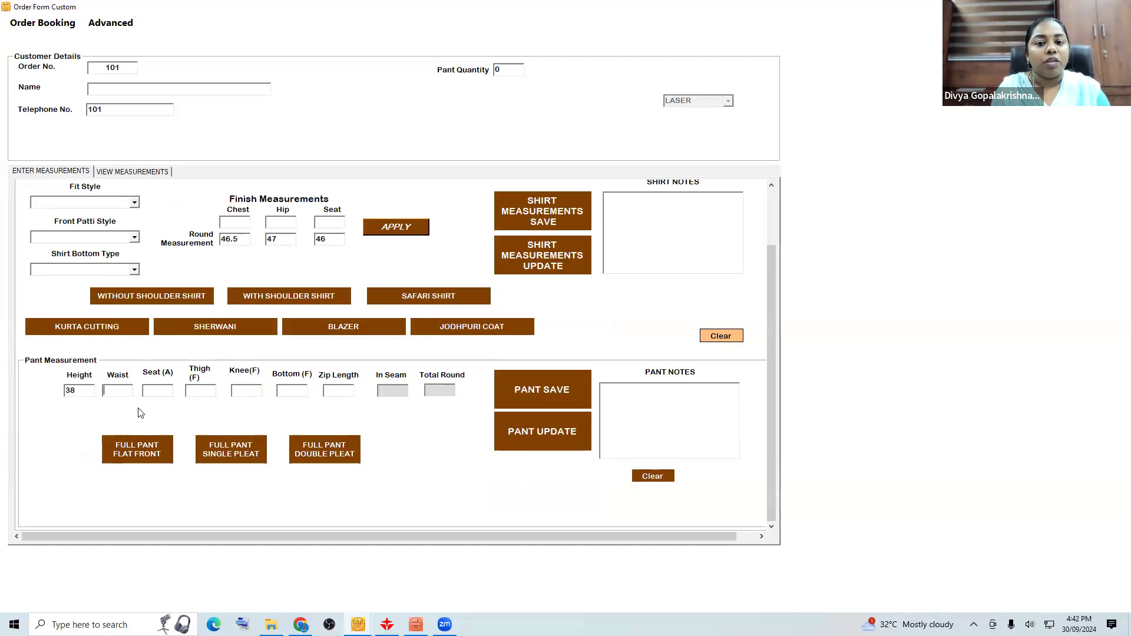
{"action": "type", "text": "40"}
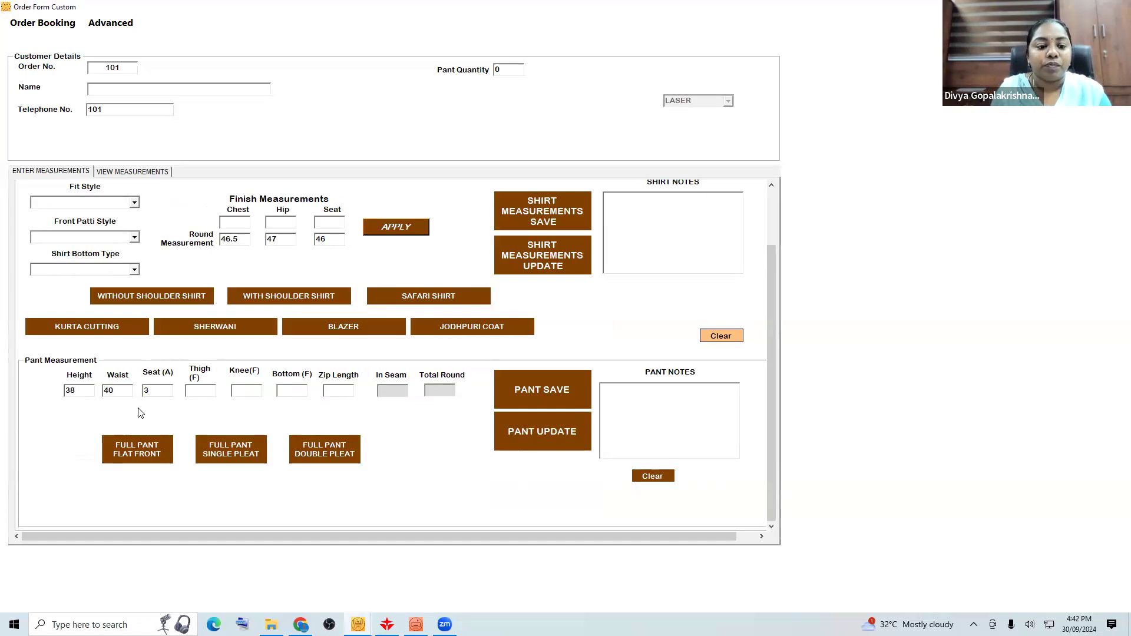
{"action": "key", "text": "Tab"}
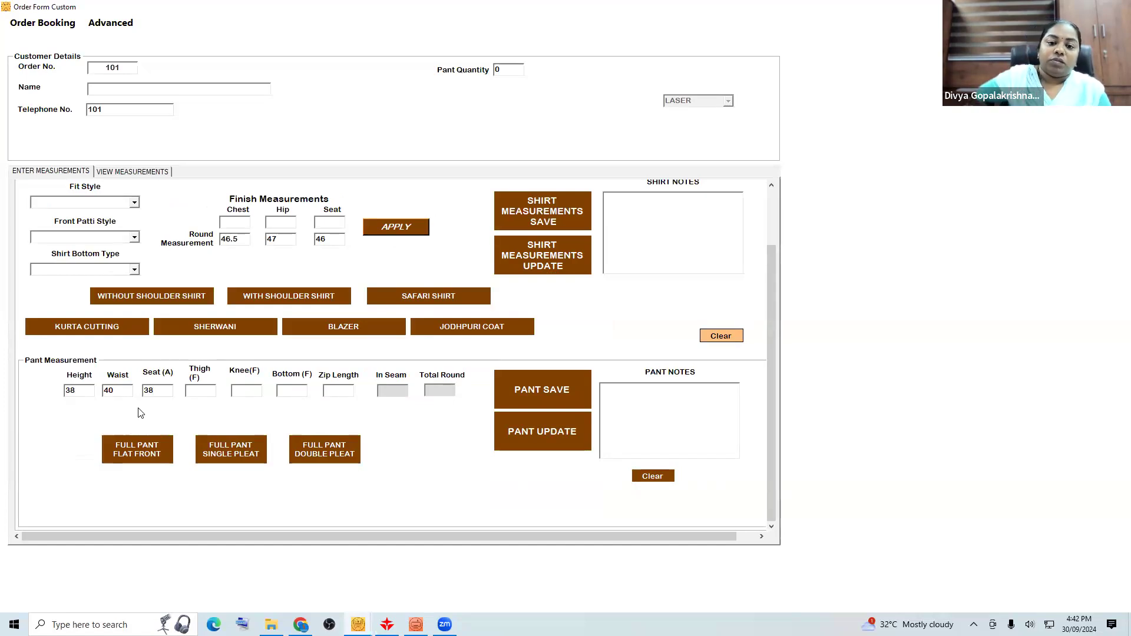
{"action": "type", "text": "25"}
{"action": "type", "text": "18"}
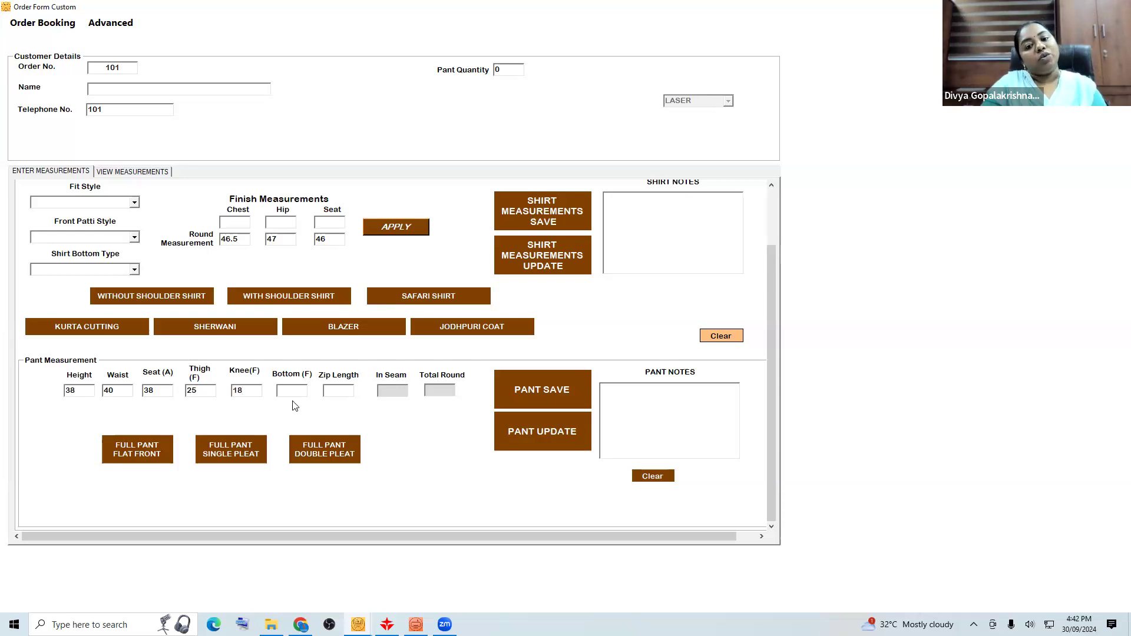
- Set the pant waist to 45 and empty the actual seat measurement
{"action": "double_click", "coordinate": [119, 391]}
{"action": "type", "text": "45"}
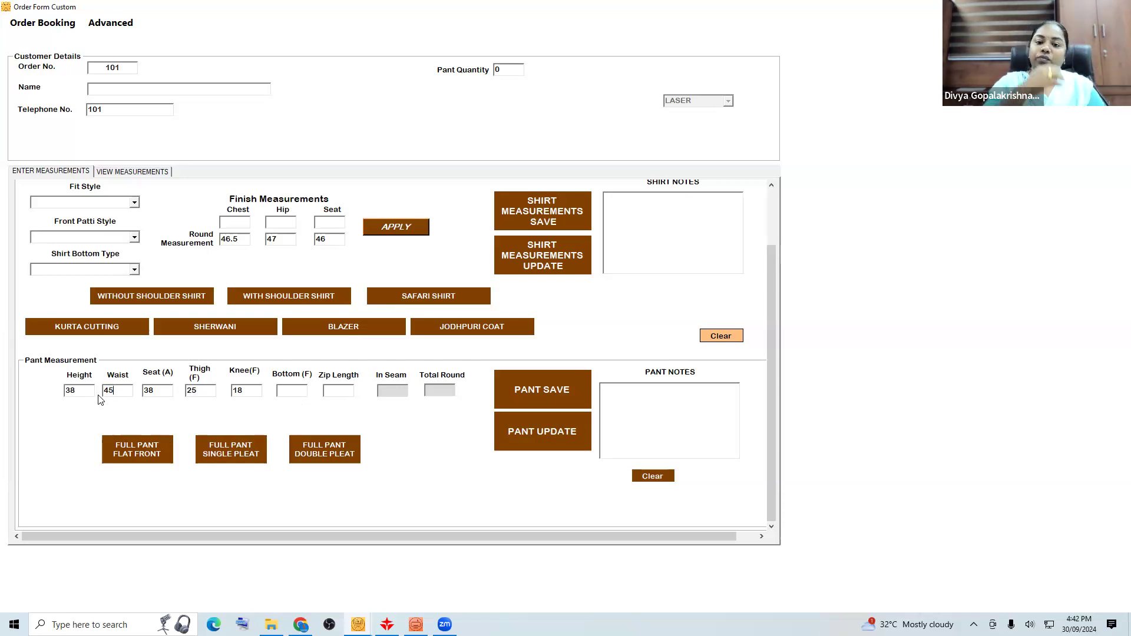
{"action": "key", "text": "Tab"}
{"action": "key", "text": "BackSpace"}
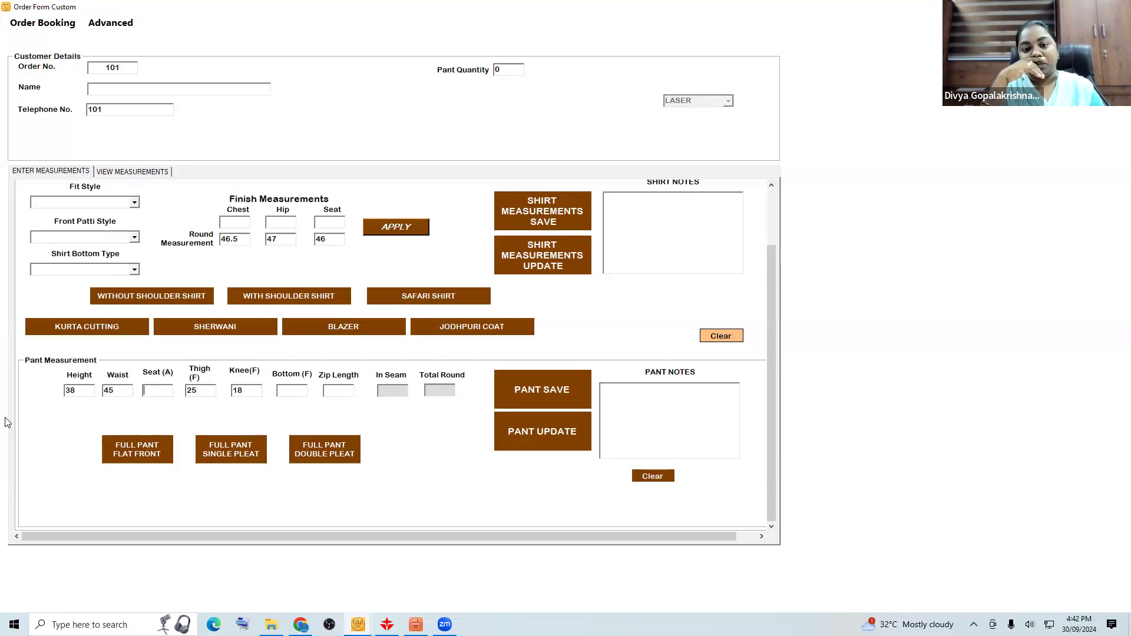
- Set the pant waist to 50 and the actual seat to 45
{"action": "double_click", "coordinate": [113, 390]}
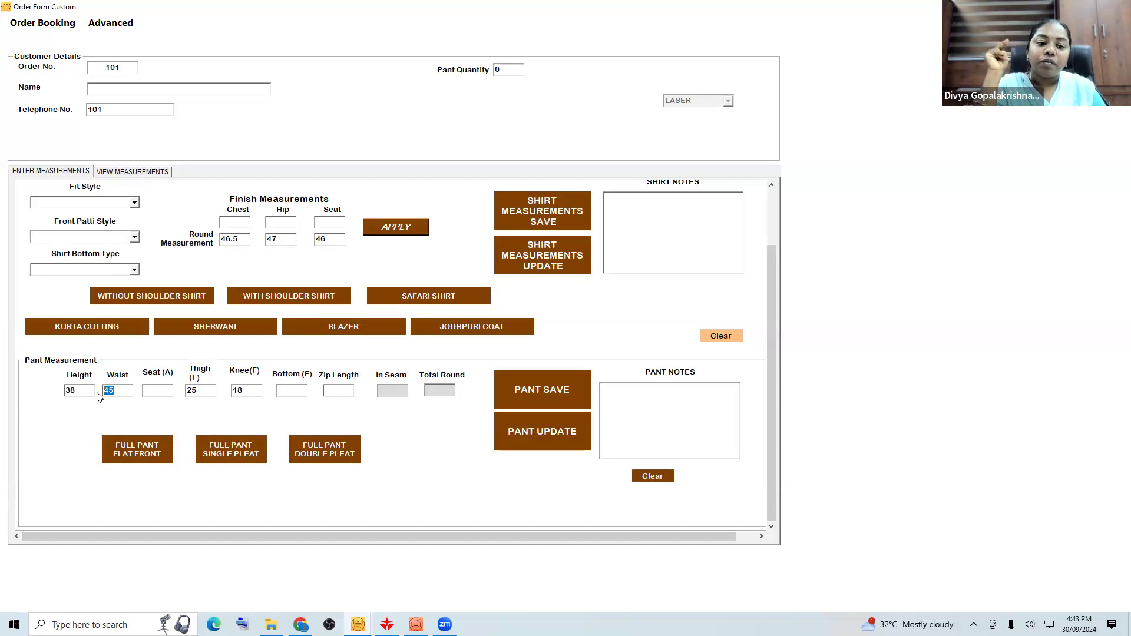
{"action": "type", "text": "50"}
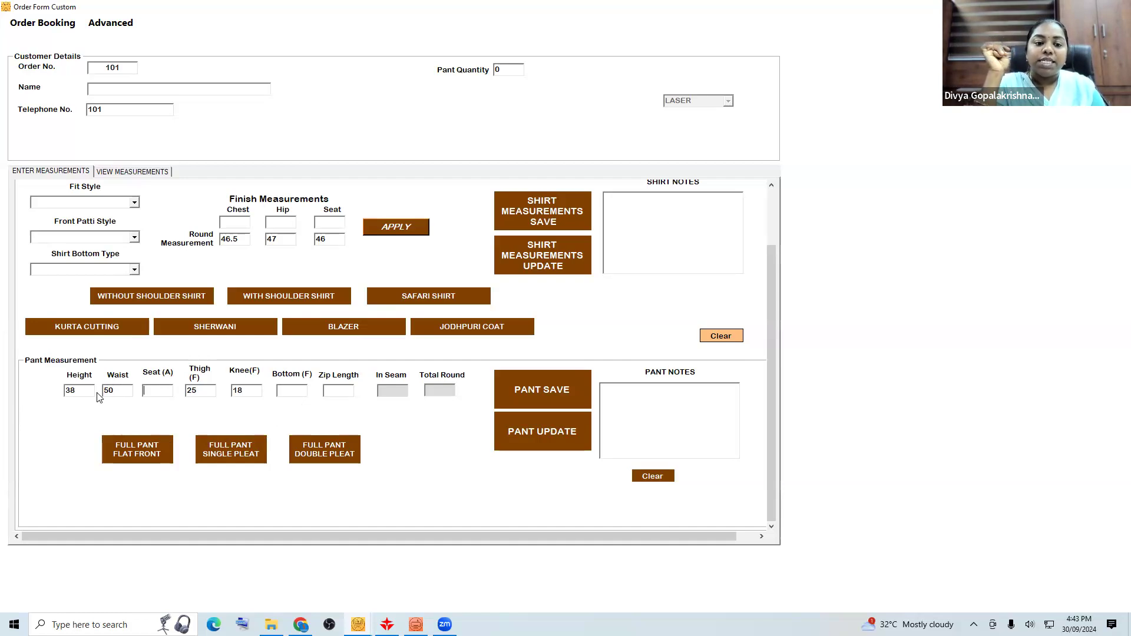
{"action": "key", "text": "Tab"}
{"action": "type", "text": "45"}
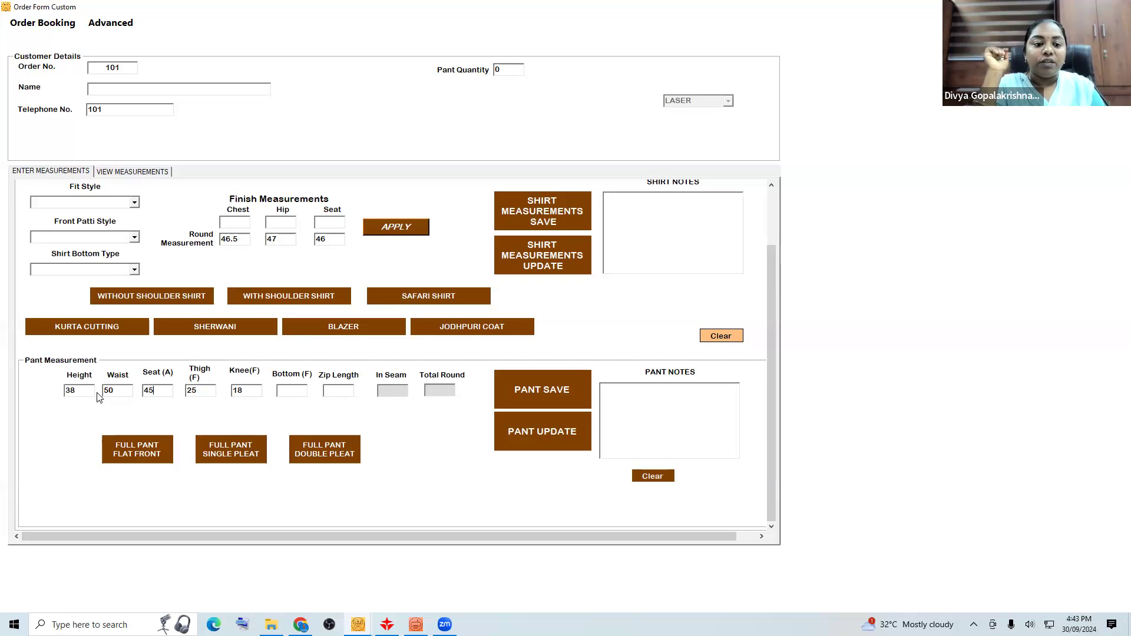
{"action": "key", "text": "Tab"}
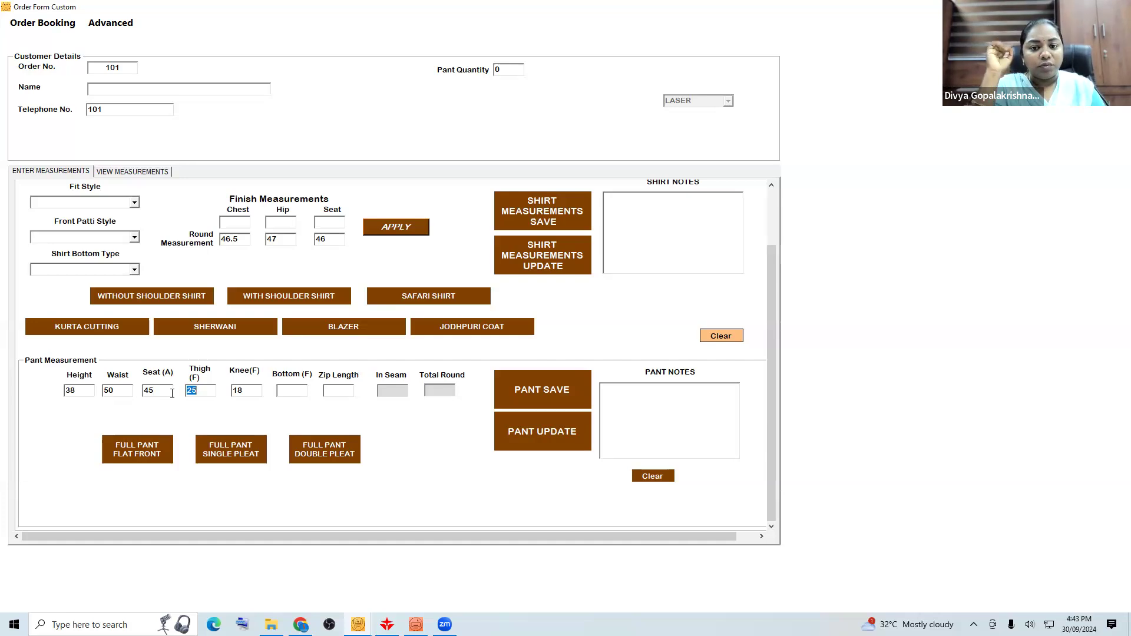
- Enter a finish thigh of 30, finish knee of 19 and finish bottom of 16 for the pant
{"action": "type", "text": "30"}
{"action": "key", "text": "Tab"}
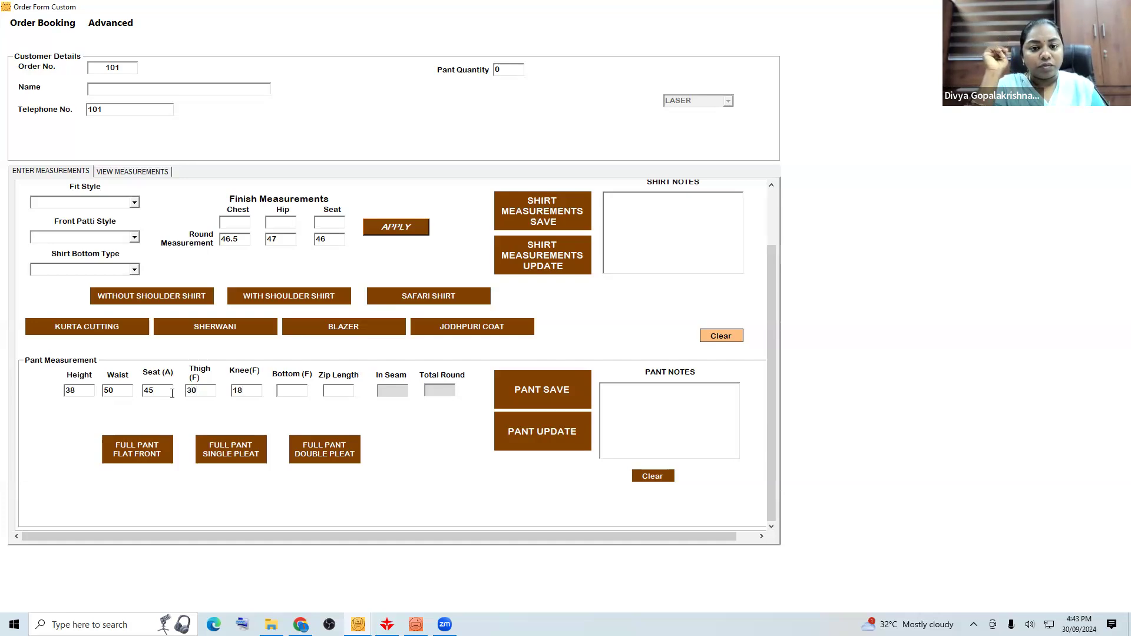
{"action": "key", "text": "BackSpace"}
{"action": "key", "text": "BackSpace"}
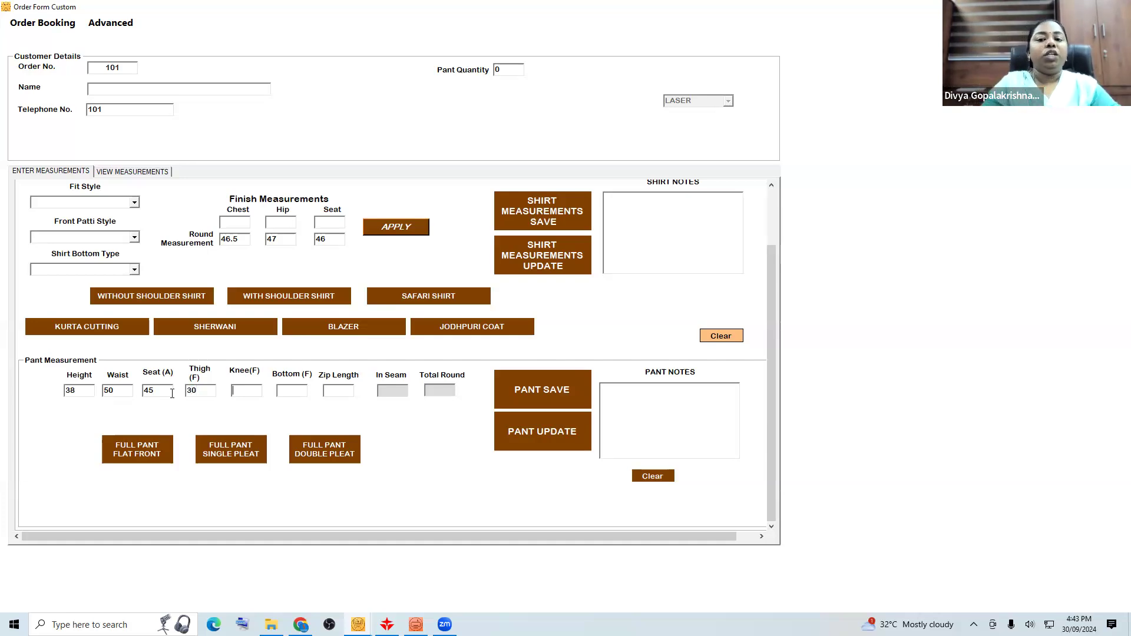
{"action": "type", "text": "19"}
{"action": "key", "text": "Tab"}
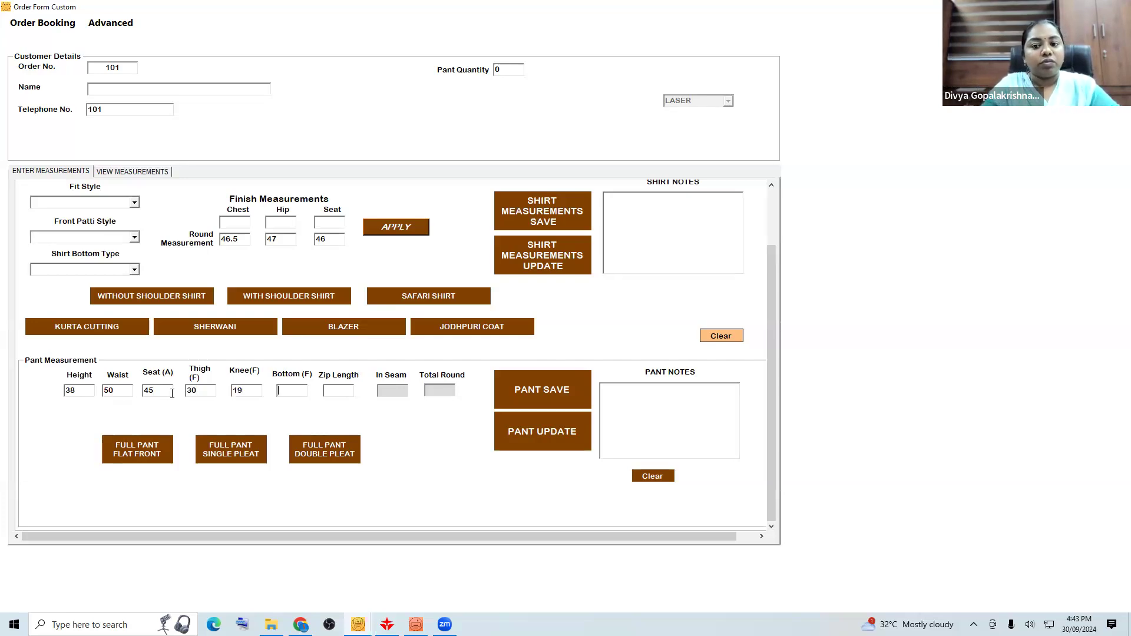
{"action": "type", "text": "16"}
{"action": "key", "text": "Tab"}
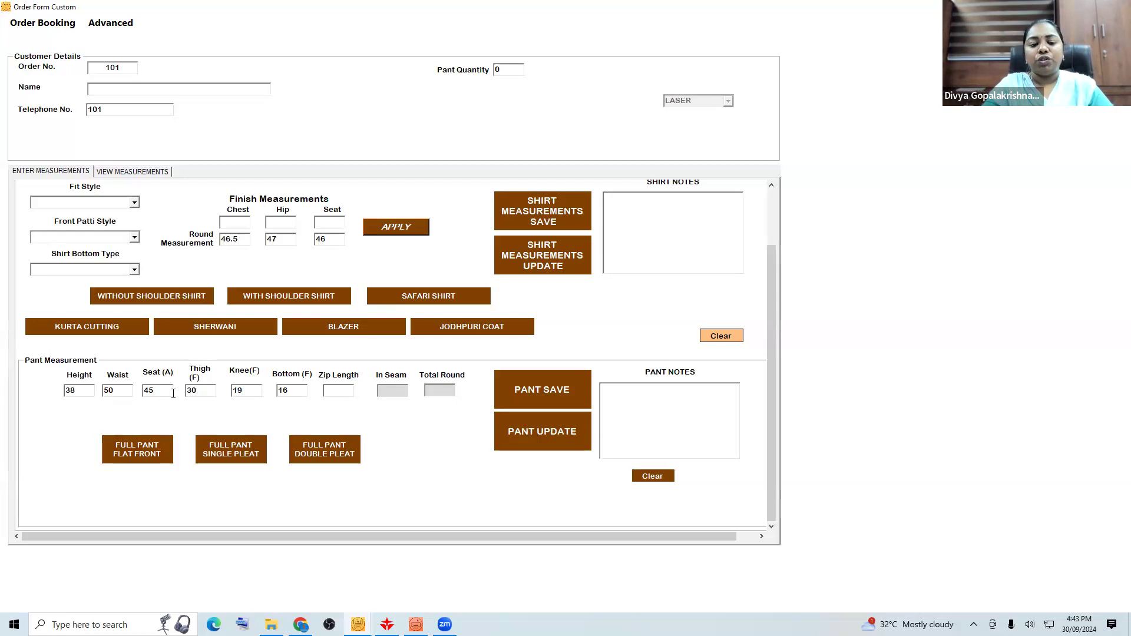
- Set the pant's finish thigh to 29 and finish knee to 25
{"action": "double_click", "coordinate": [186, 392]}
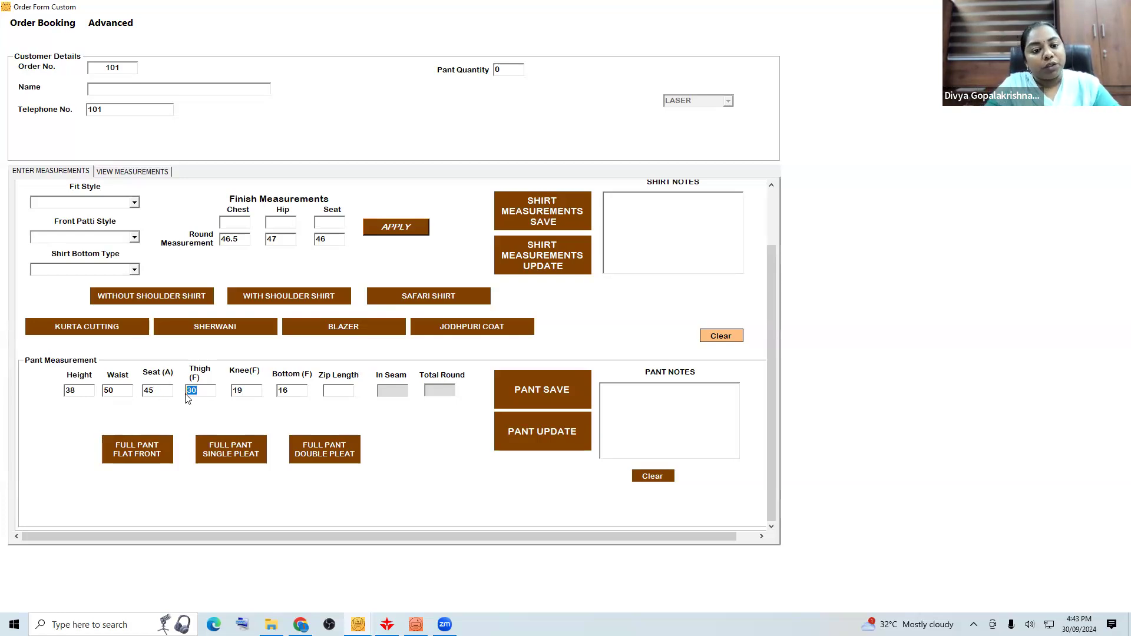
{"action": "type", "text": "29"}
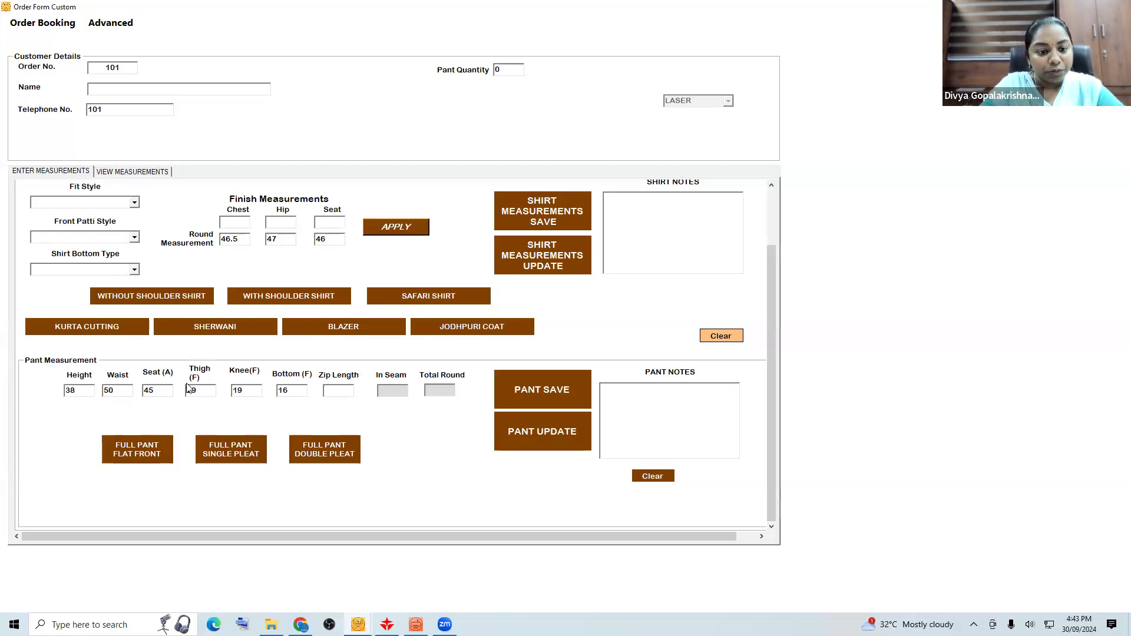
{"action": "double_click", "coordinate": [241, 392]}
{"action": "type", "text": "25"}
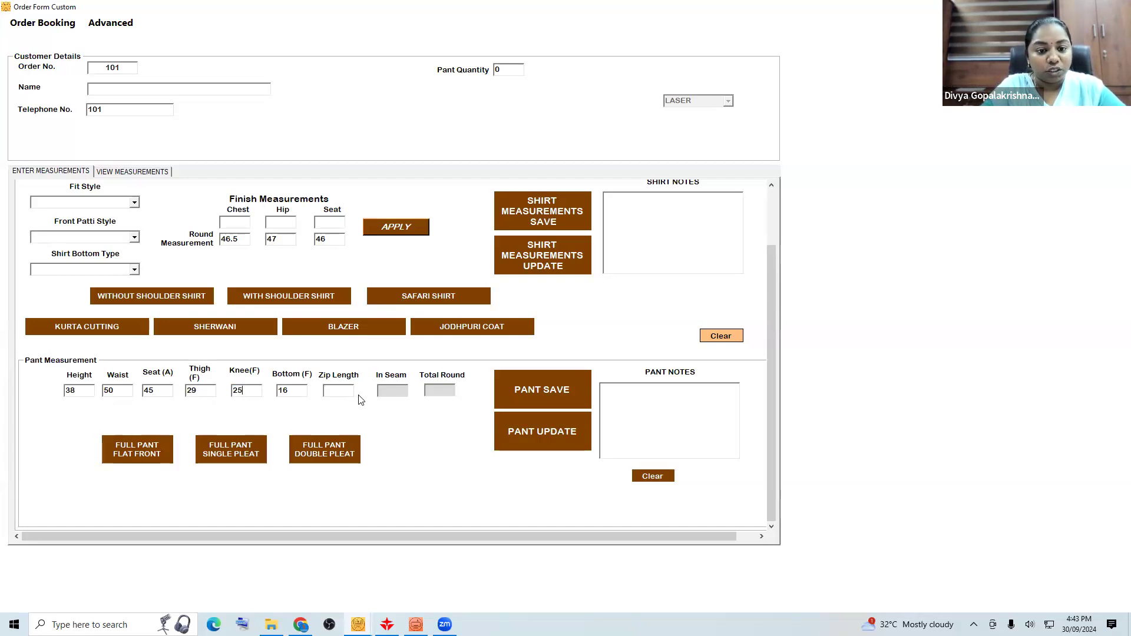
- Set the pant's in seam to 28 and zip length to 10, continuing past the exception dialogs
{"action": "left_click", "coordinate": [384, 392]}
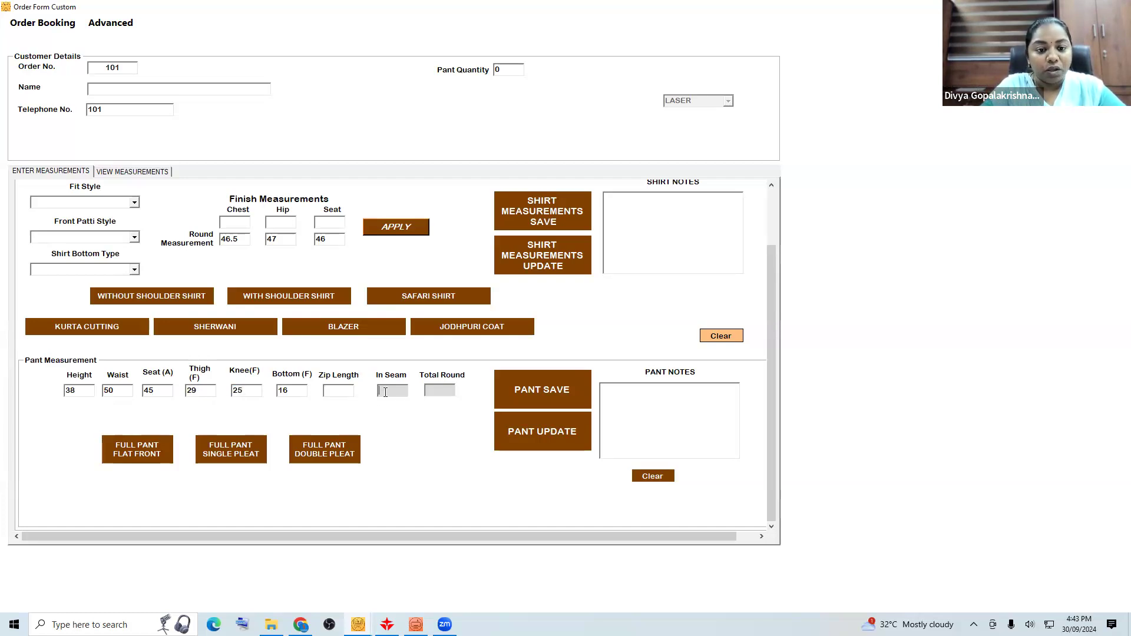
{"action": "left_click", "coordinate": [342, 388]}
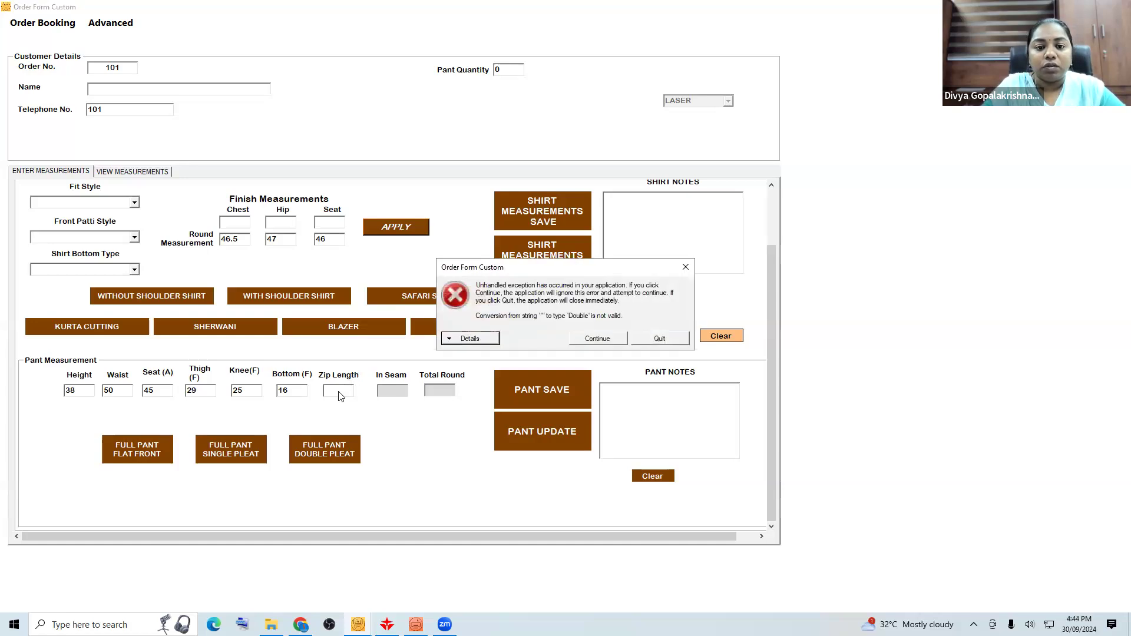
{"action": "left_click", "coordinate": [597, 338]}
{"action": "left_click", "coordinate": [379, 394]}
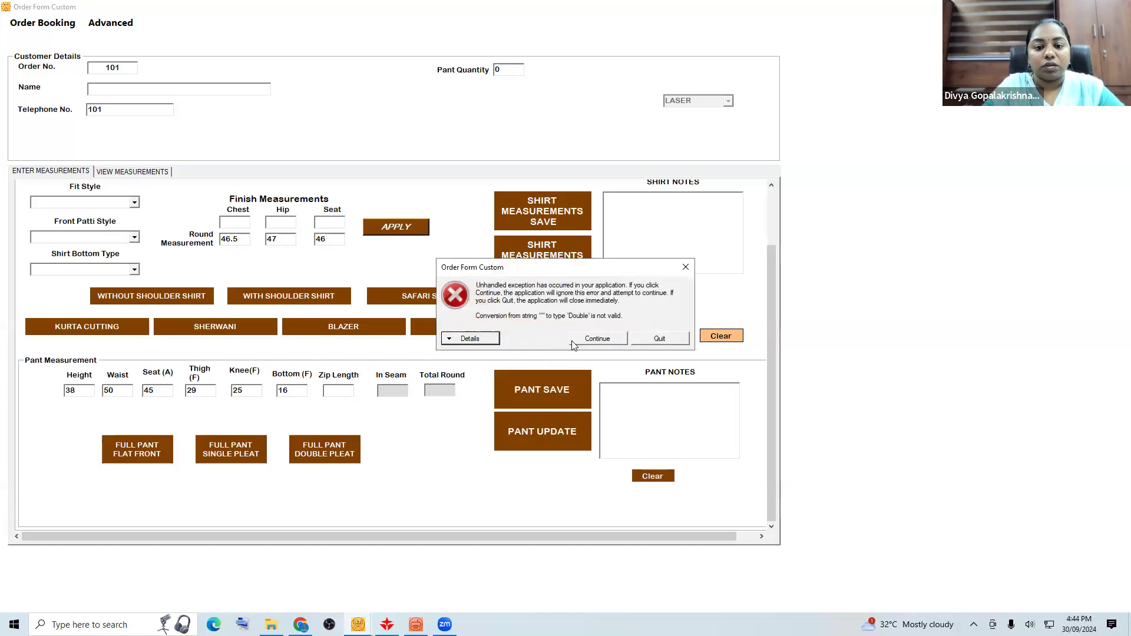
{"action": "left_click", "coordinate": [575, 341]}
{"action": "left_click", "coordinate": [402, 391]}
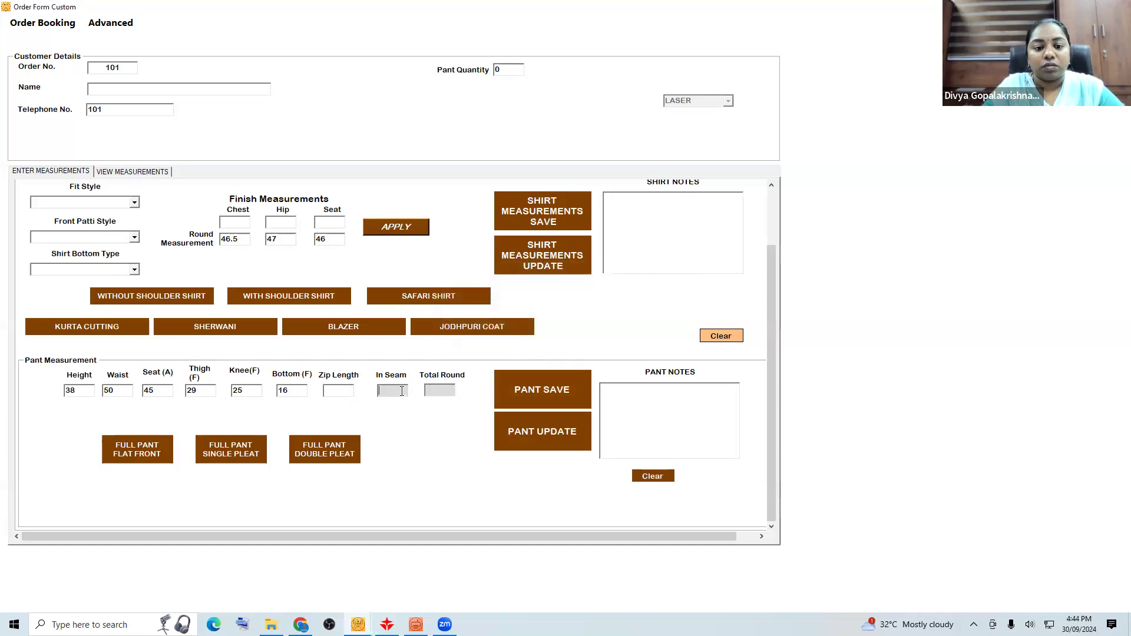
{"action": "type", "text": "28"}
{"action": "key", "text": "Tab"}
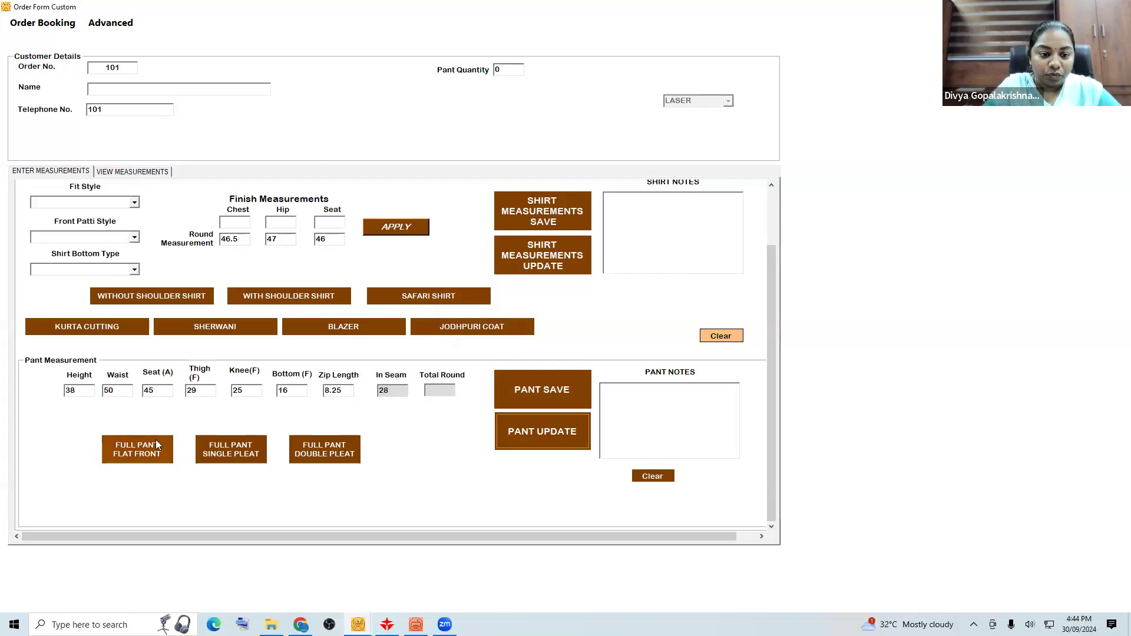
{"action": "left_click", "coordinate": [345, 390]}
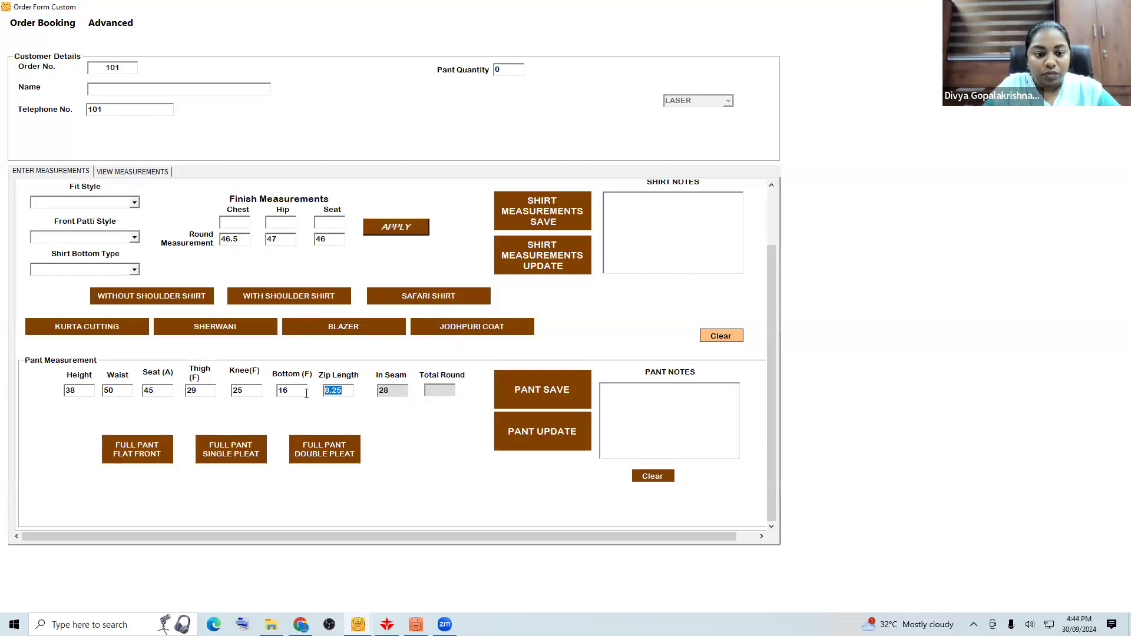
{"action": "type", "text": "10"}
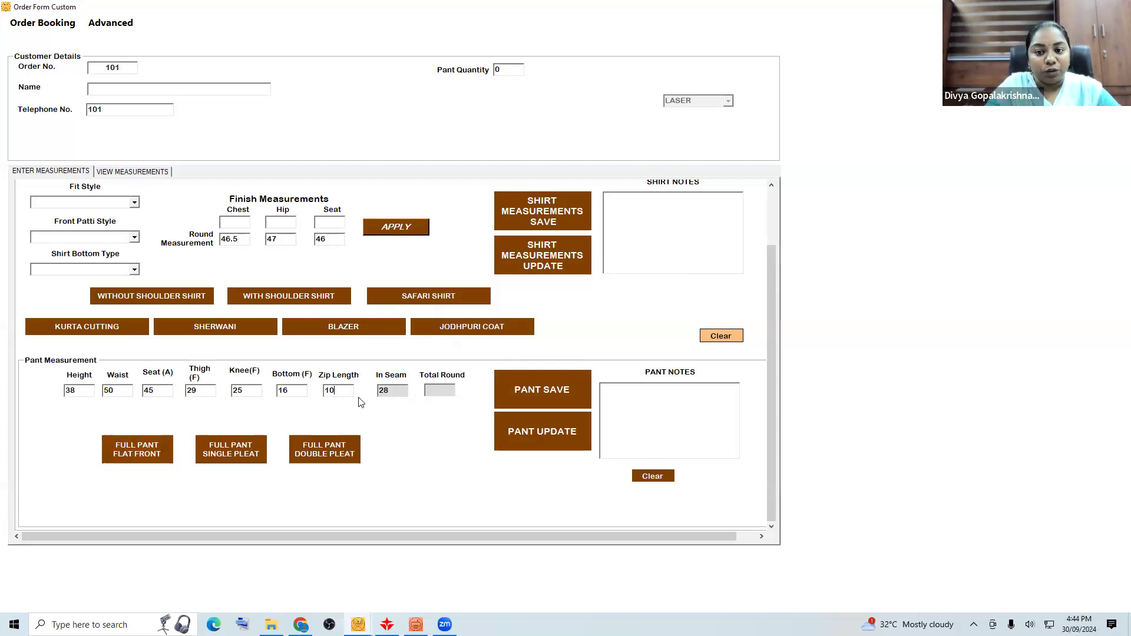
- Open the flat front full pant pattern from these measurements and calculate it
{"action": "left_click", "coordinate": [159, 449]}
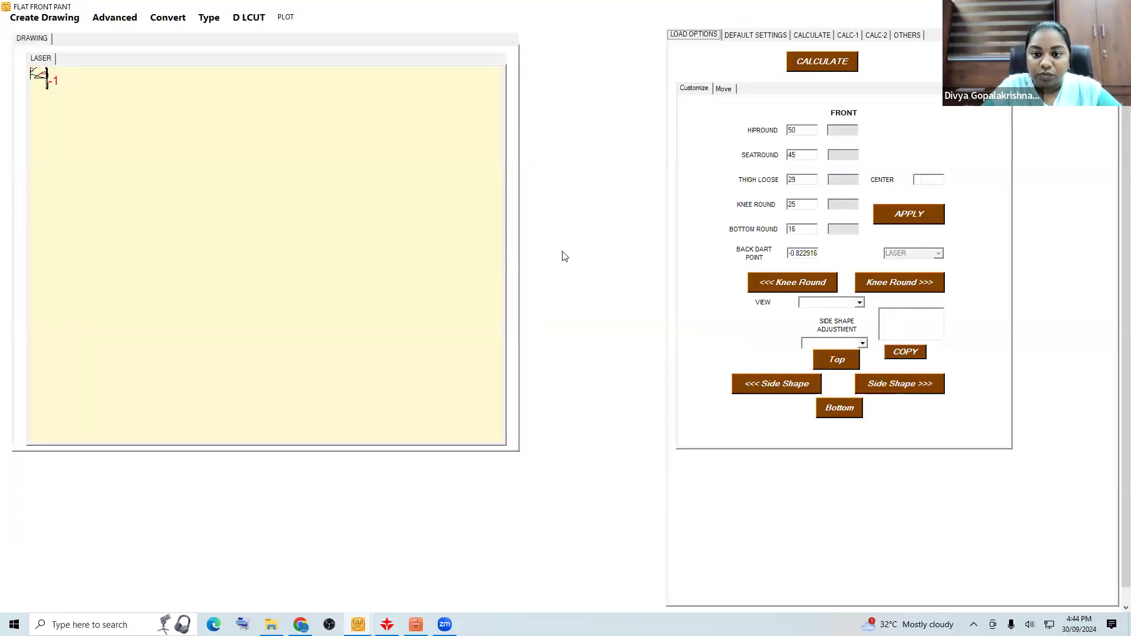
{"action": "left_click", "coordinate": [809, 68]}
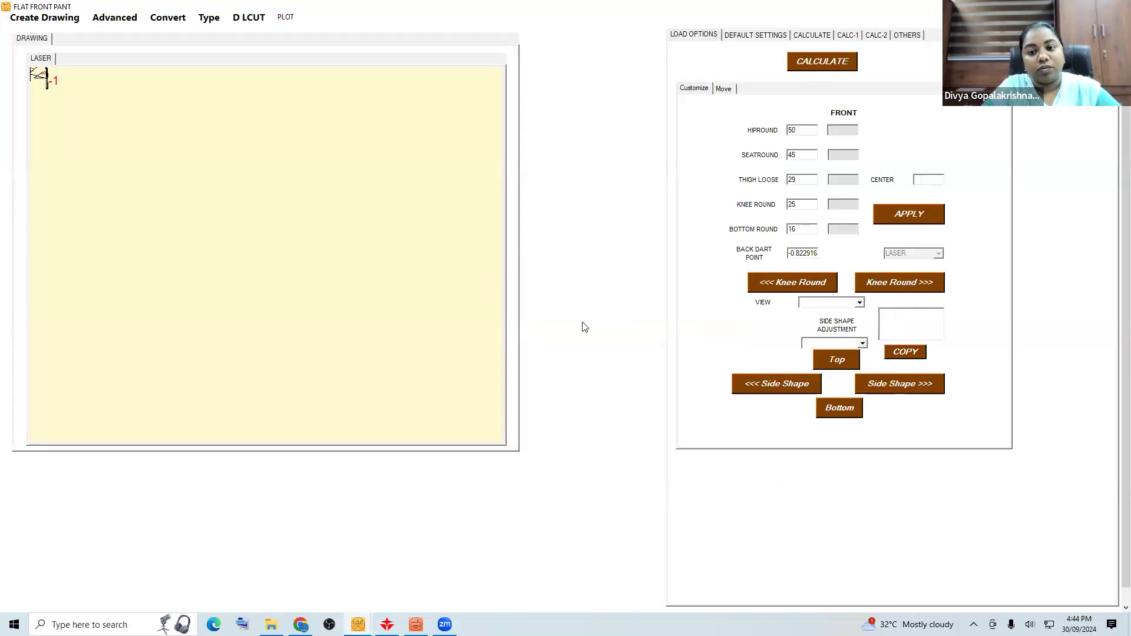